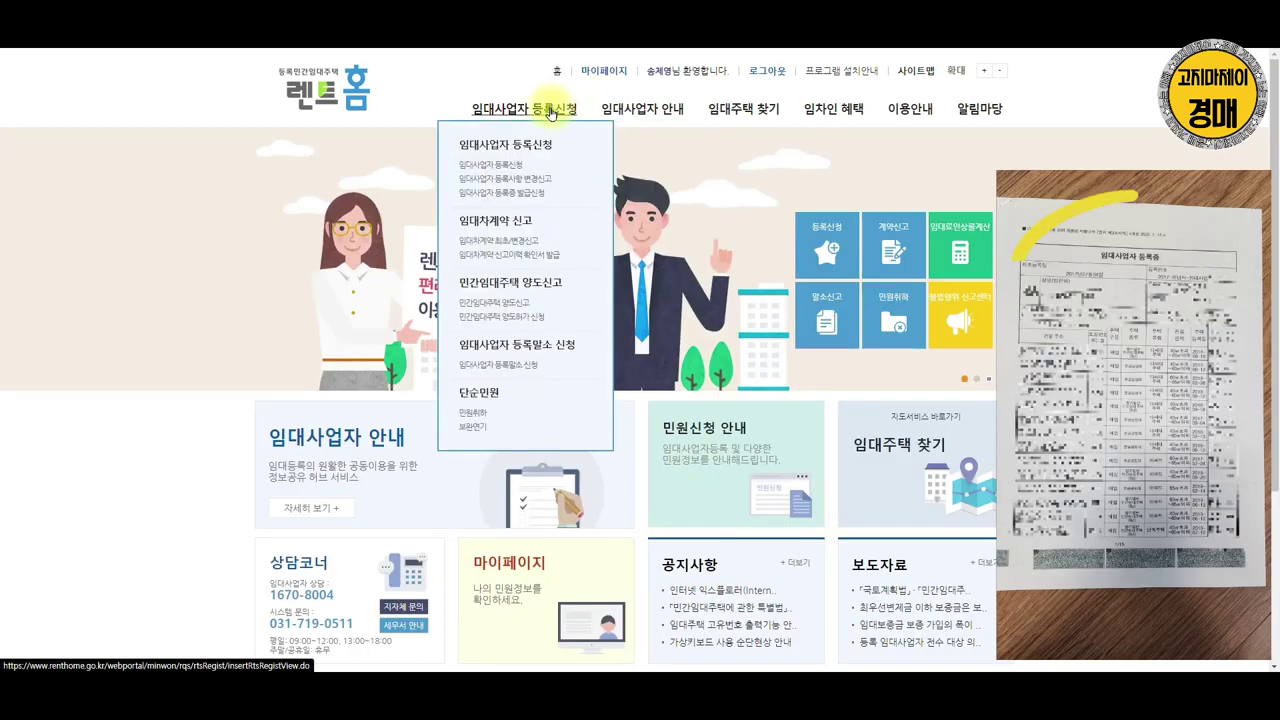
# Open the 임대사업자 등록증 발급신청 form in RentHome and scroll through its empty fields
pyautogui.click(523, 191)
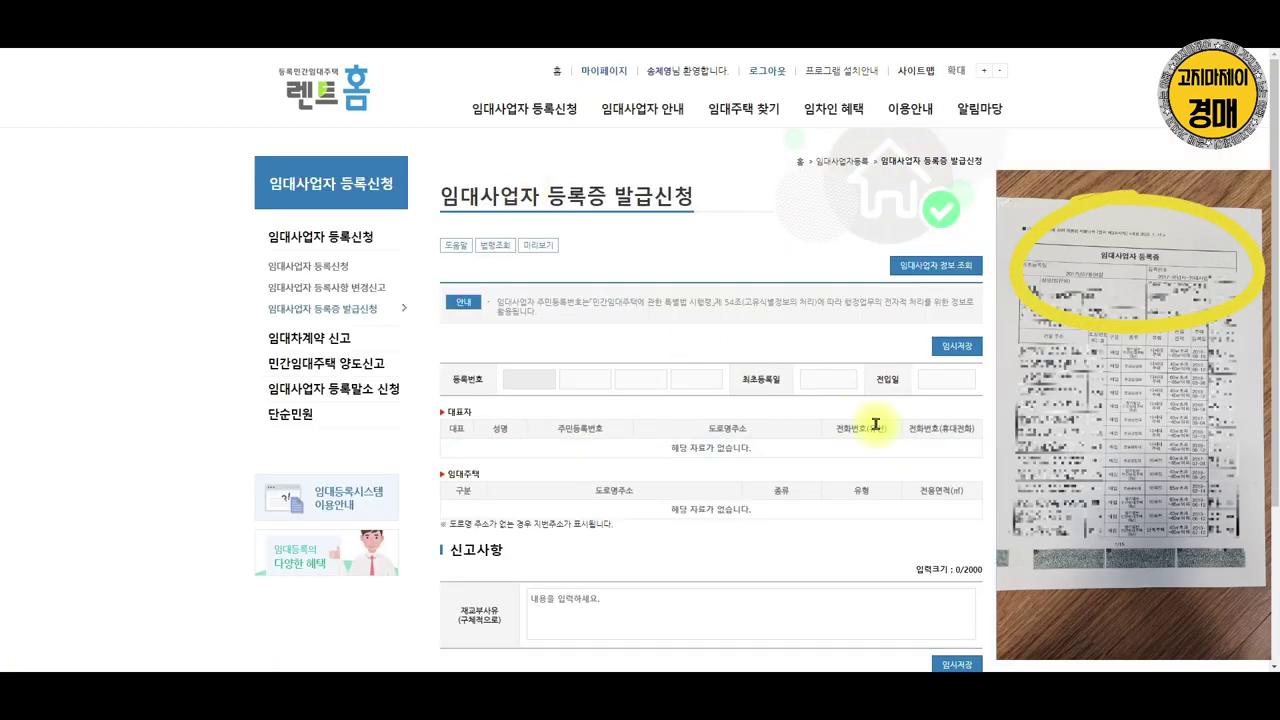
pyautogui.scroll(-2, 880, 425)
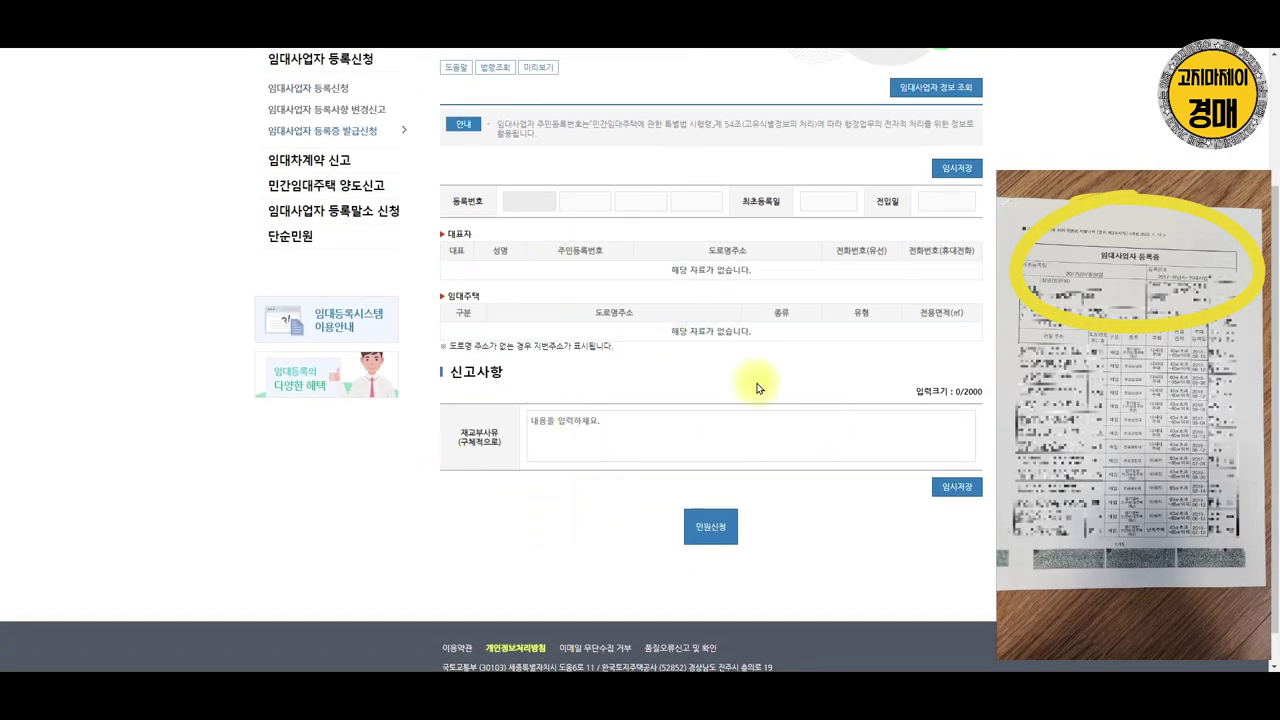
pyautogui.scroll(2, 749, 403)
pyautogui.click(950, 267)
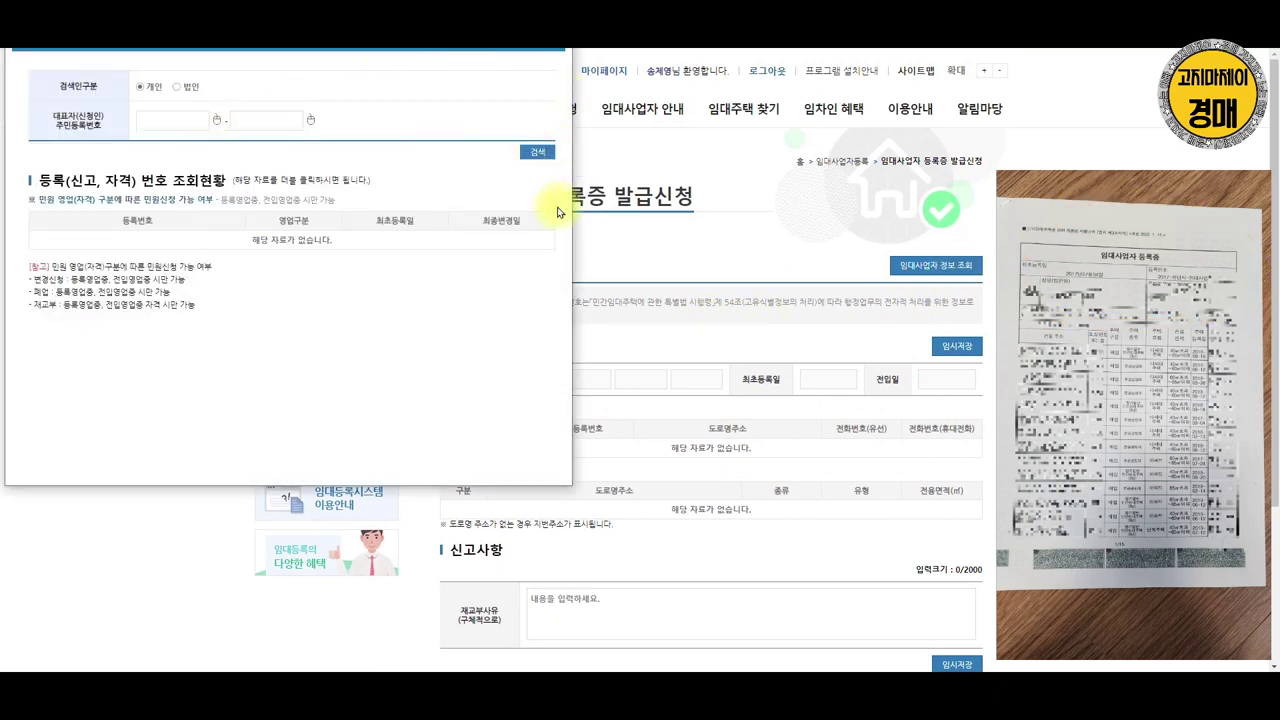
pyautogui.click(548, 70)
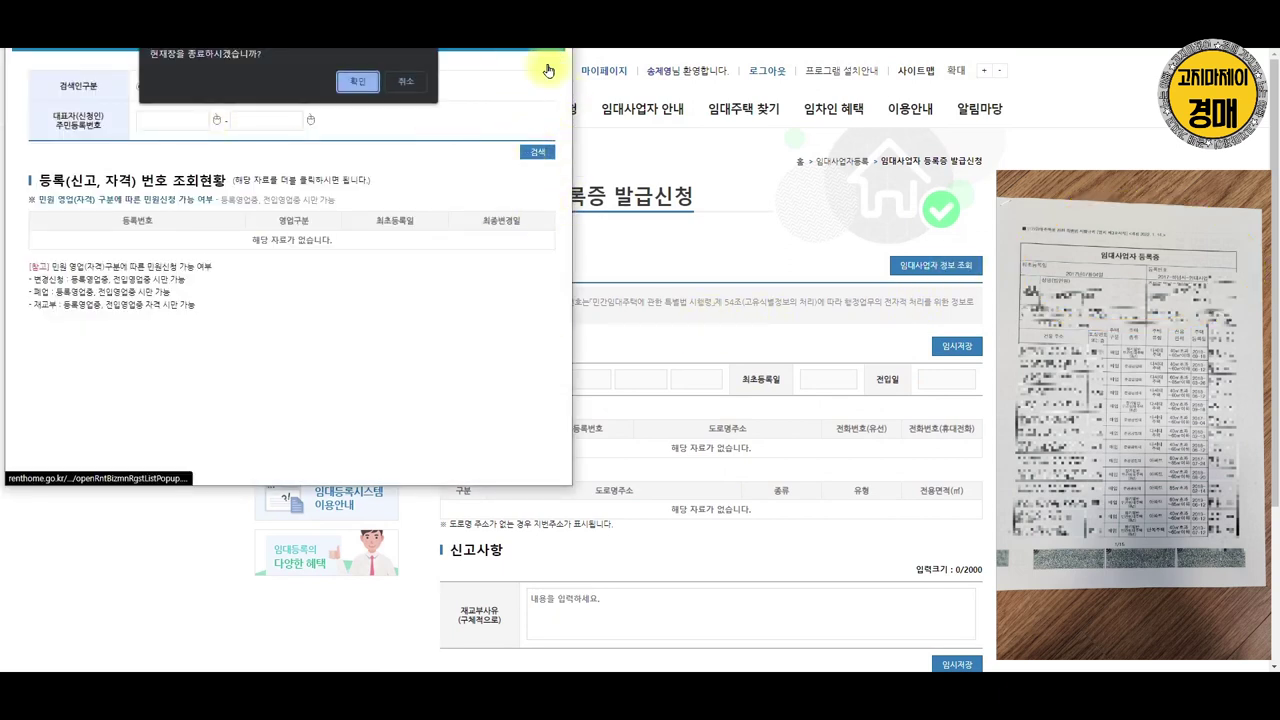
pyautogui.click(410, 81)
pyautogui.scroll(-2, 809, 374)
pyautogui.click(614, 449)
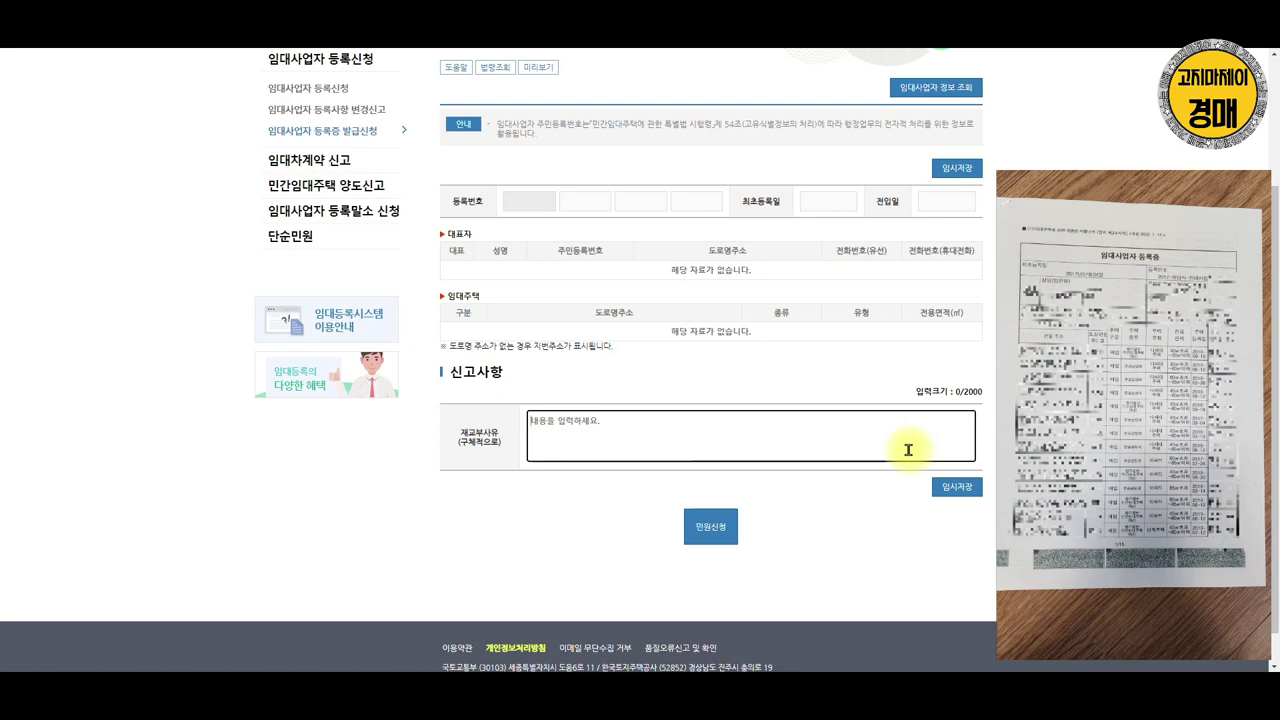
pyautogui.scroll(2, 908, 450)
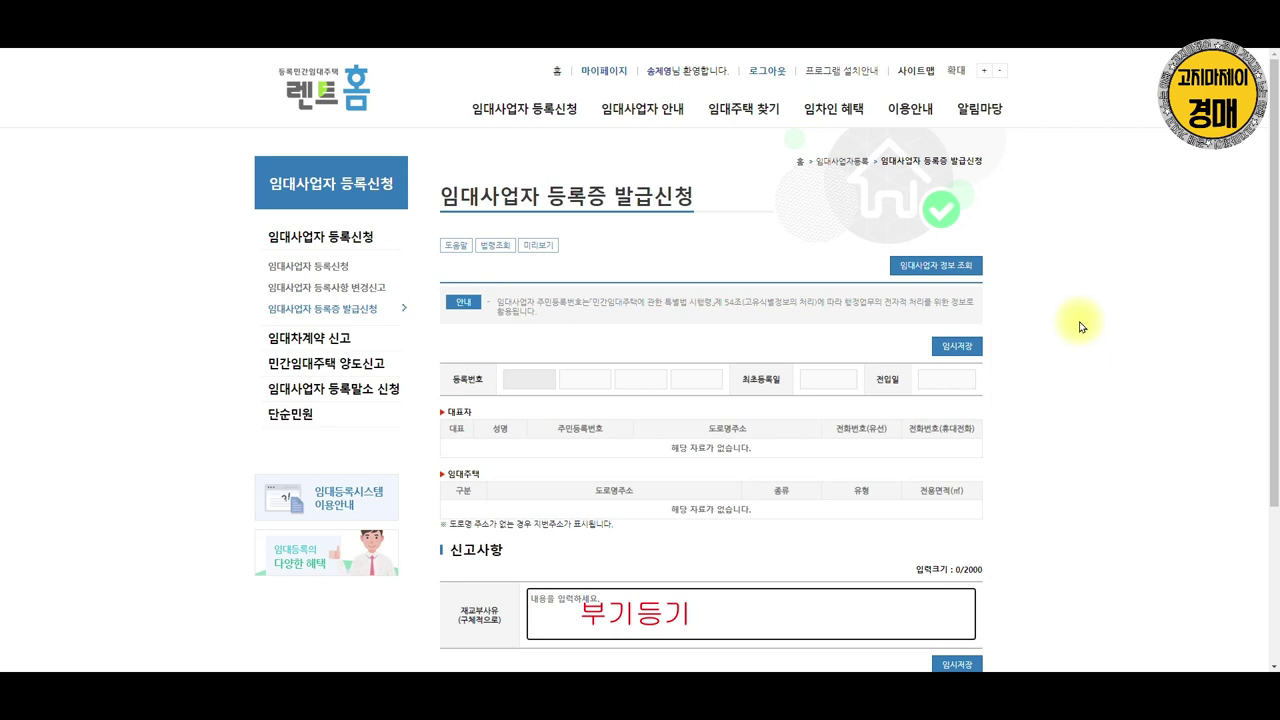
pyautogui.click(1124, 240)
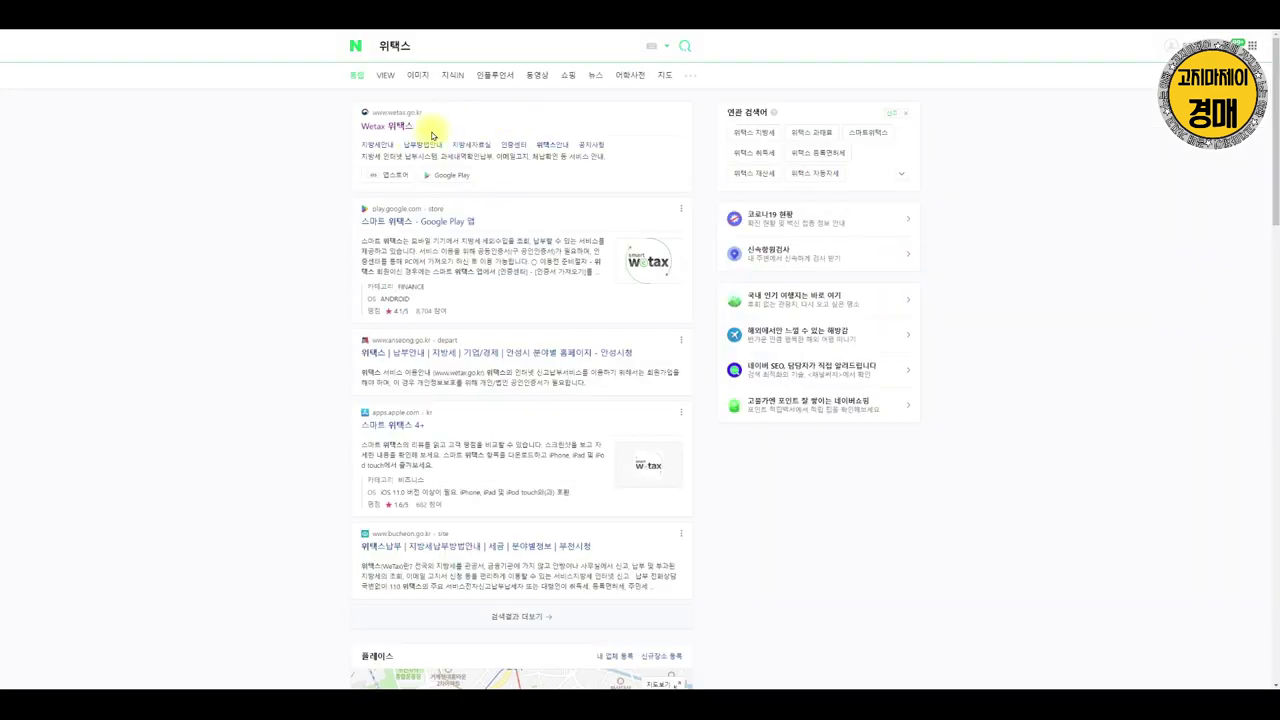
pyautogui.click(400, 125)
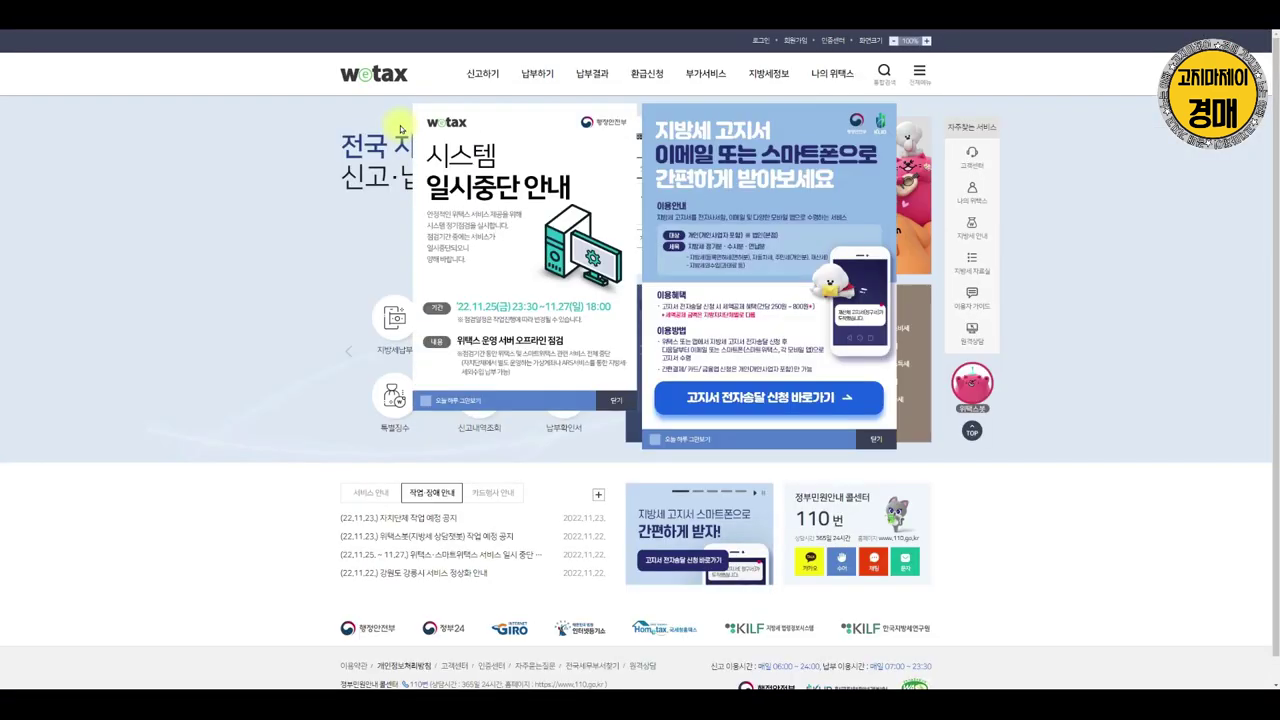
# Dismiss both Wetax notices, start a 등록면허세 (등록분) return and log in with a certificate
pyautogui.click(616, 400)
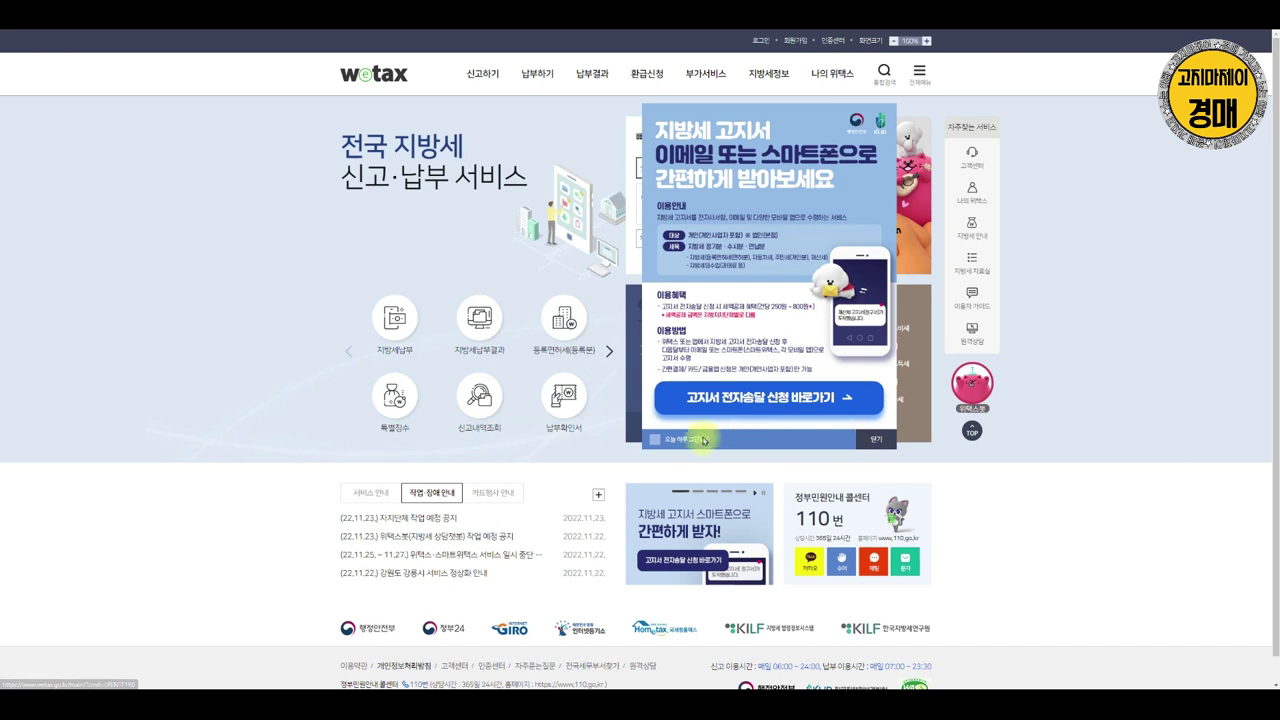
pyautogui.click(870, 438)
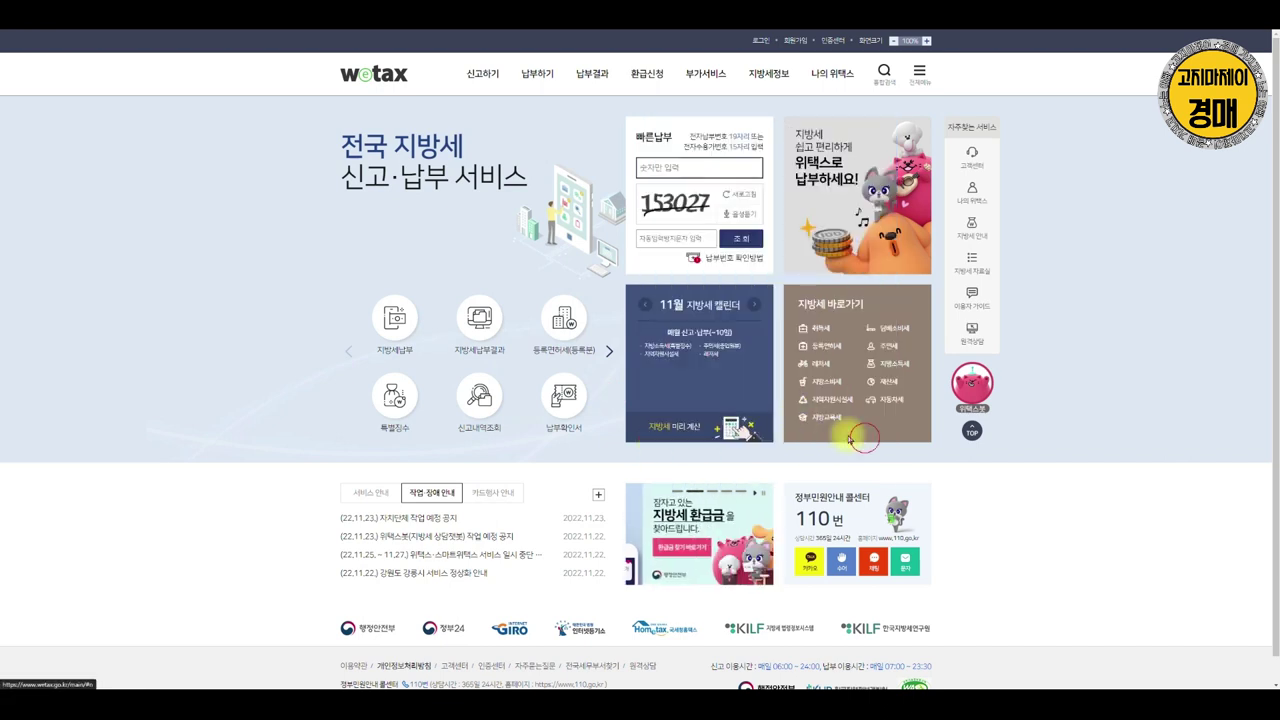
pyautogui.moveTo(482, 72)
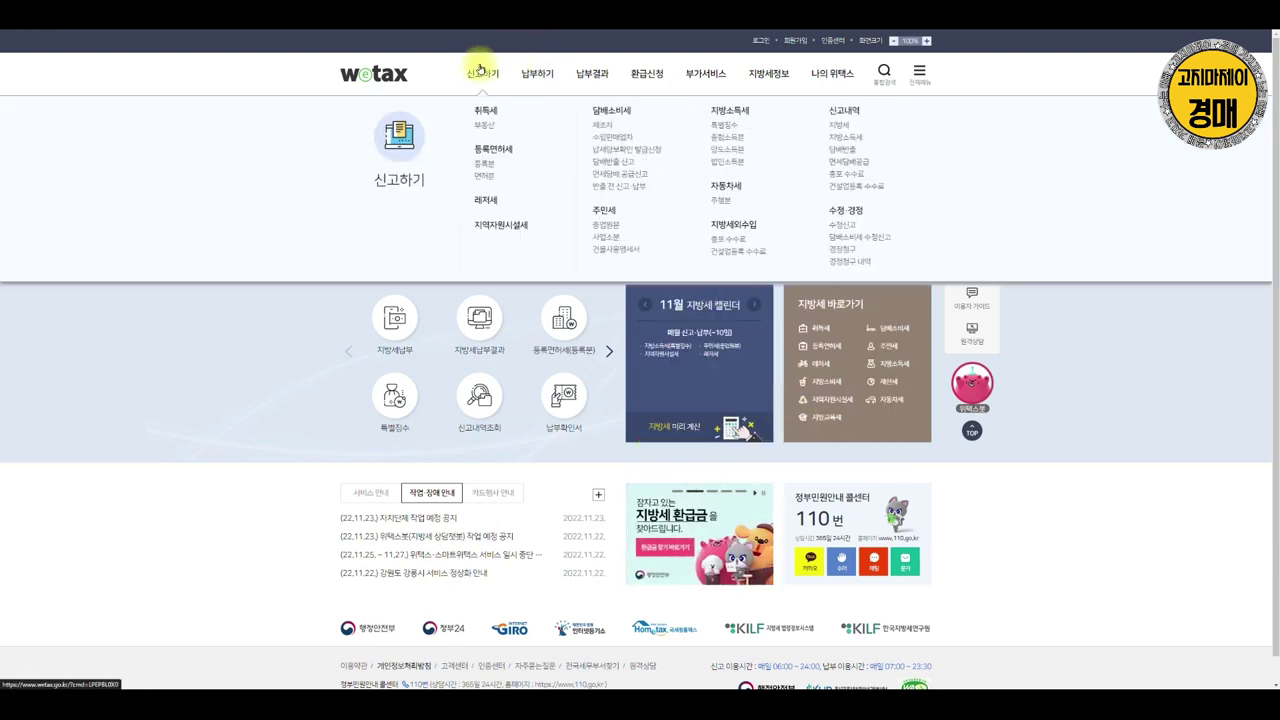
pyautogui.click(482, 172)
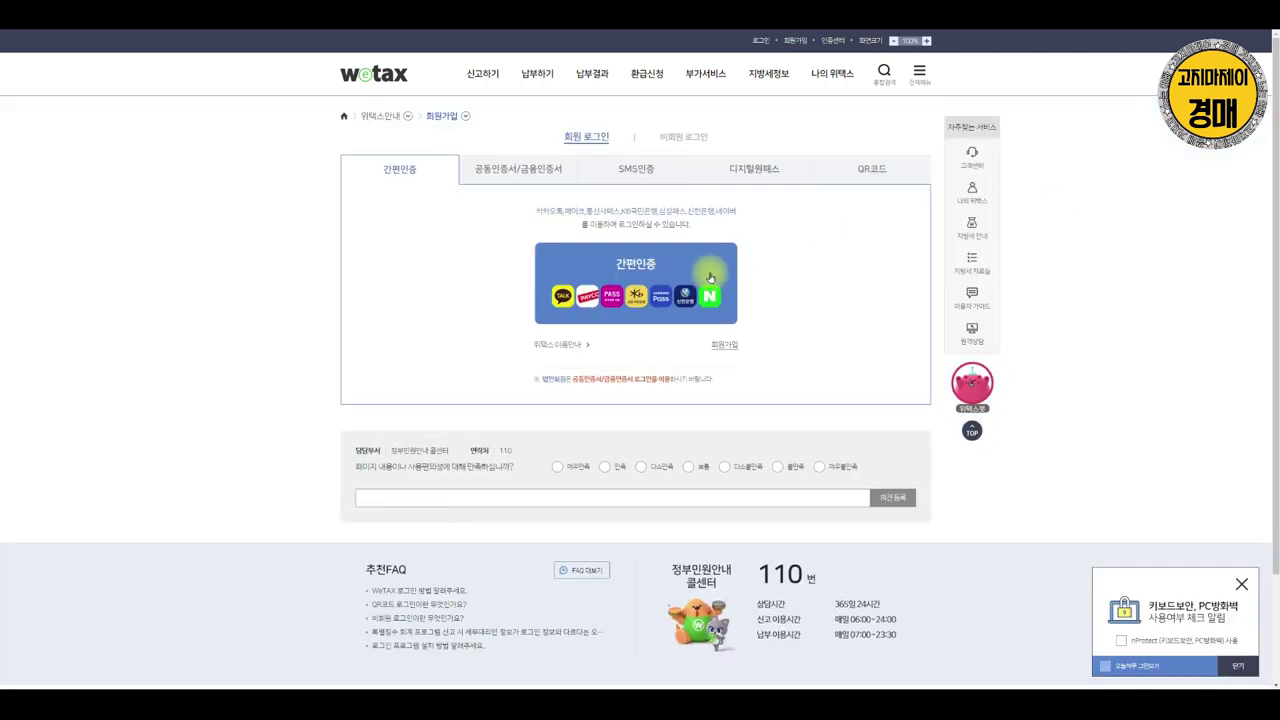
pyautogui.click(505, 170)
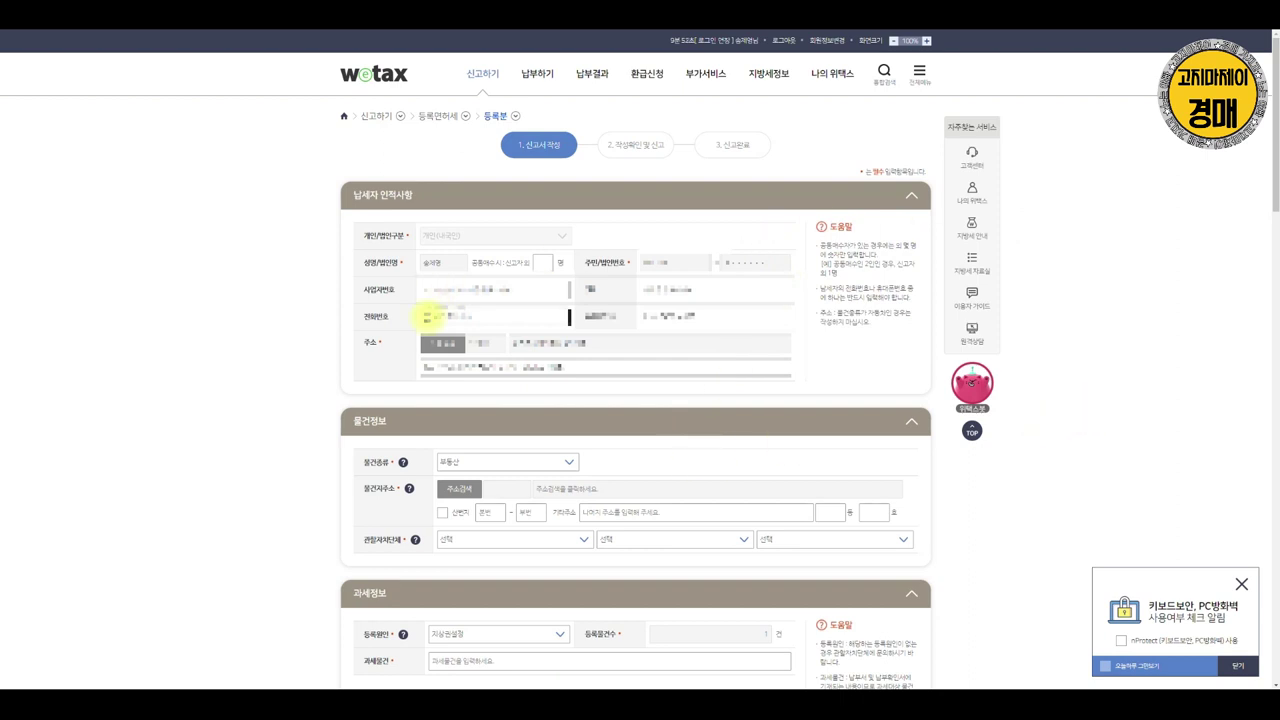
pyautogui.click(522, 290)
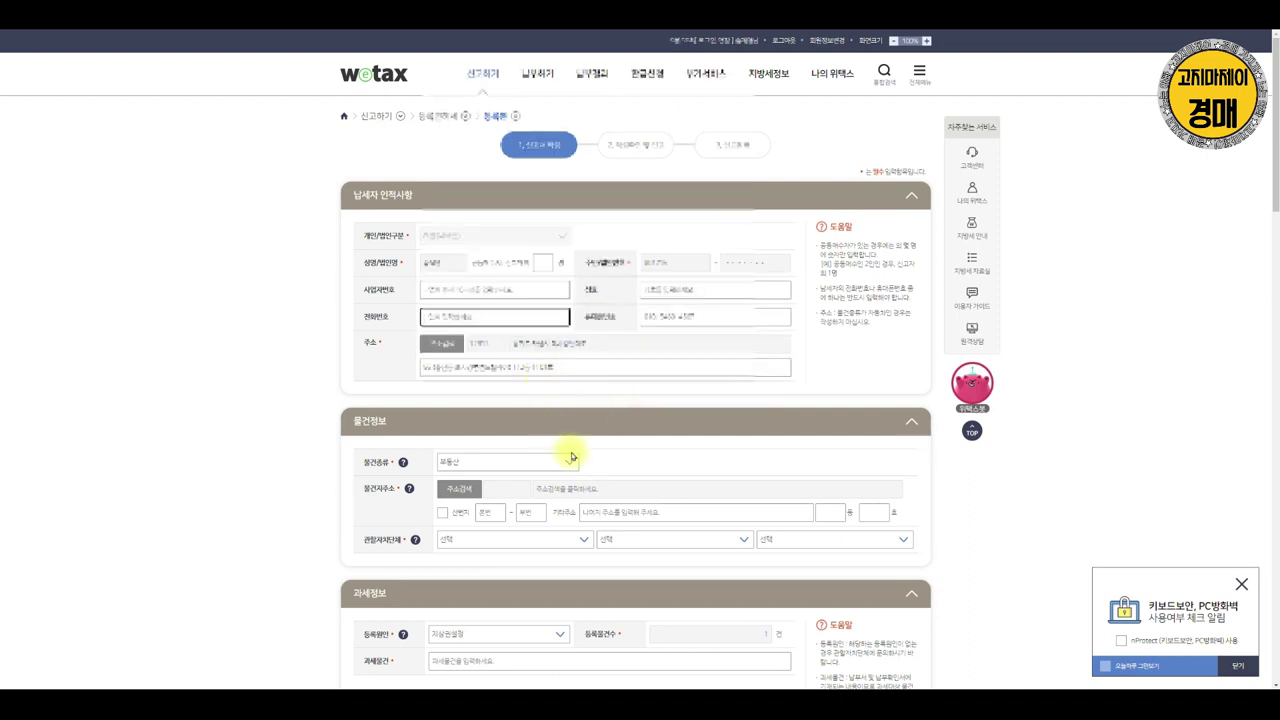
pyautogui.click(525, 464)
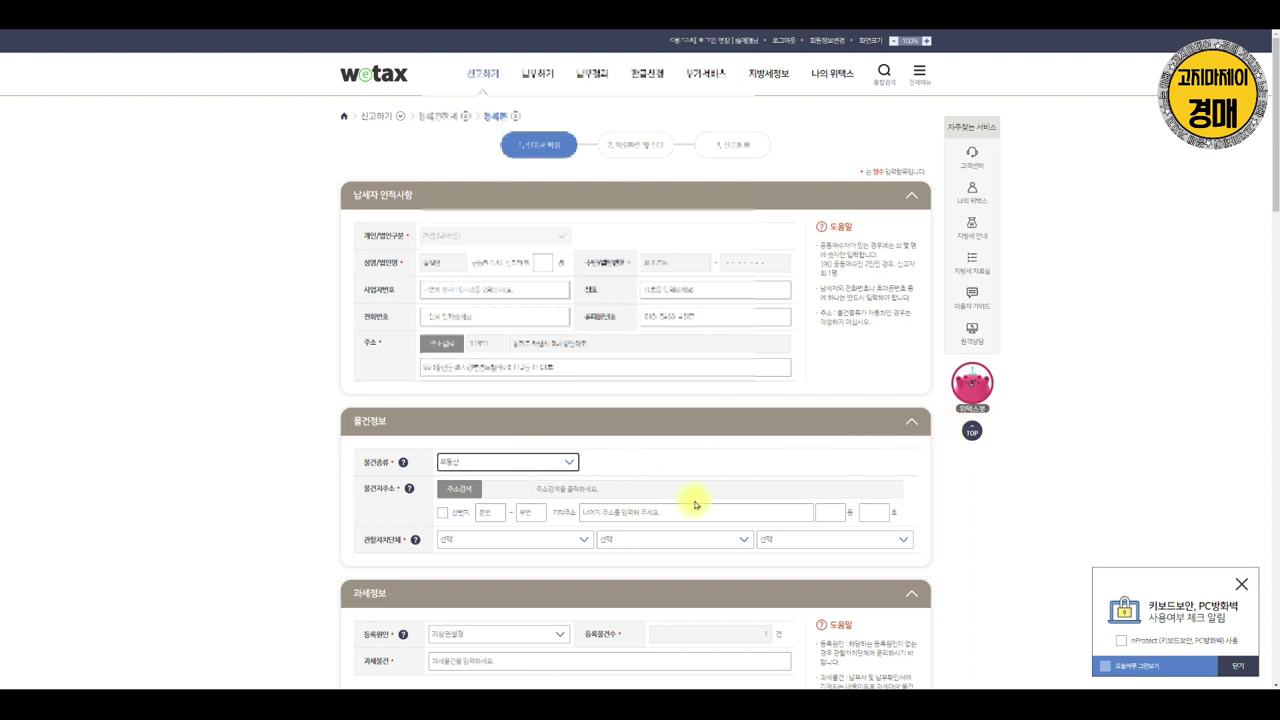
pyautogui.scroll(-3, 600, 538)
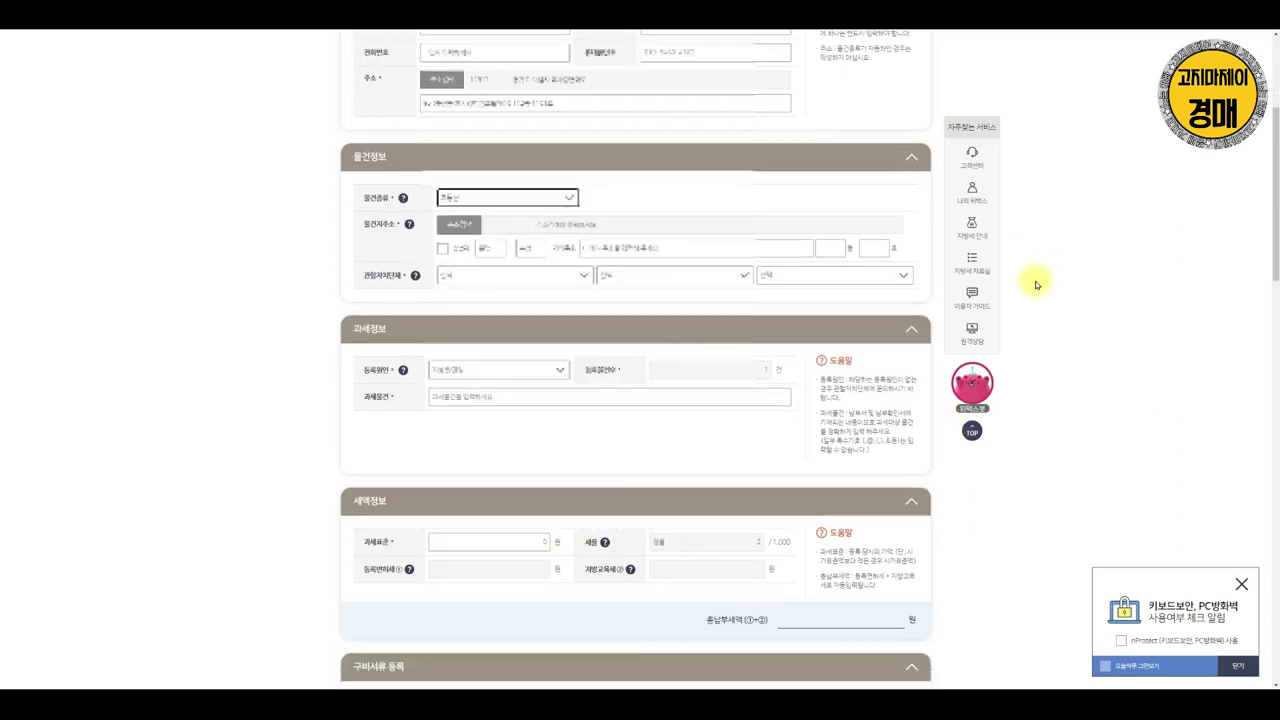
# Search the property address with province 충청북도 and the city name, then select the result
pyautogui.click(460, 224)
pyautogui.click(619, 287)
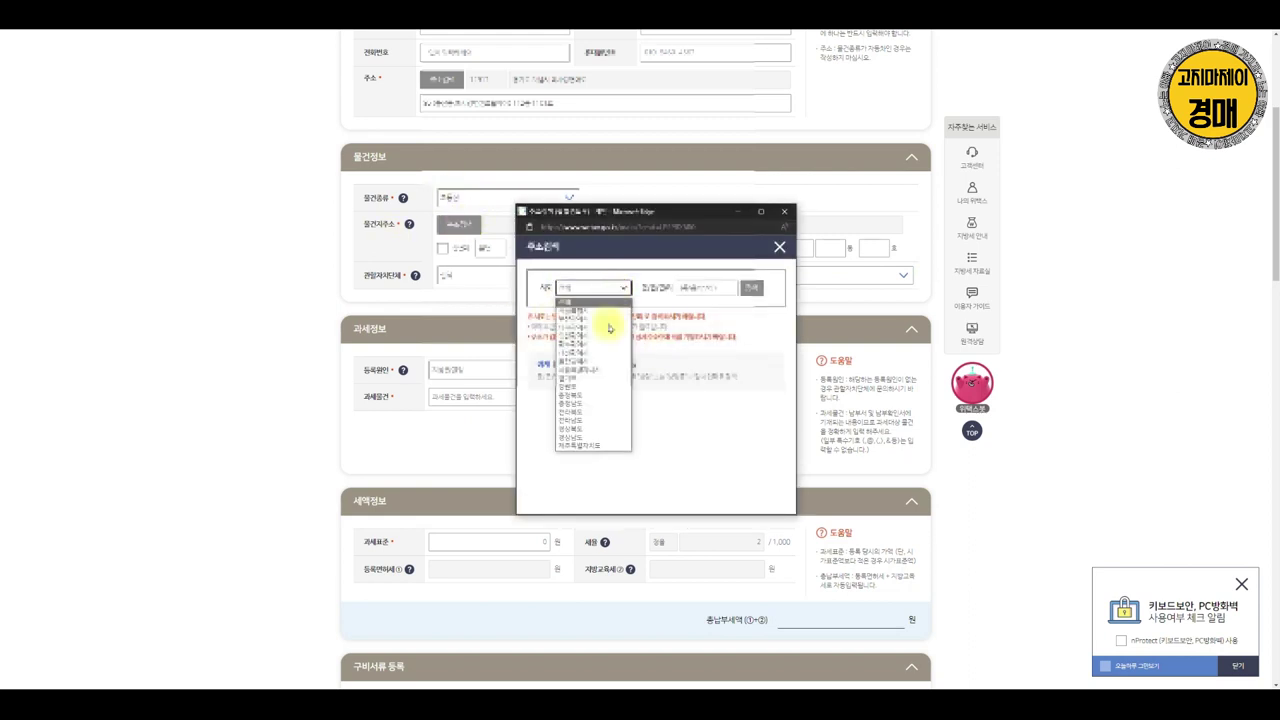
pyautogui.click(613, 396)
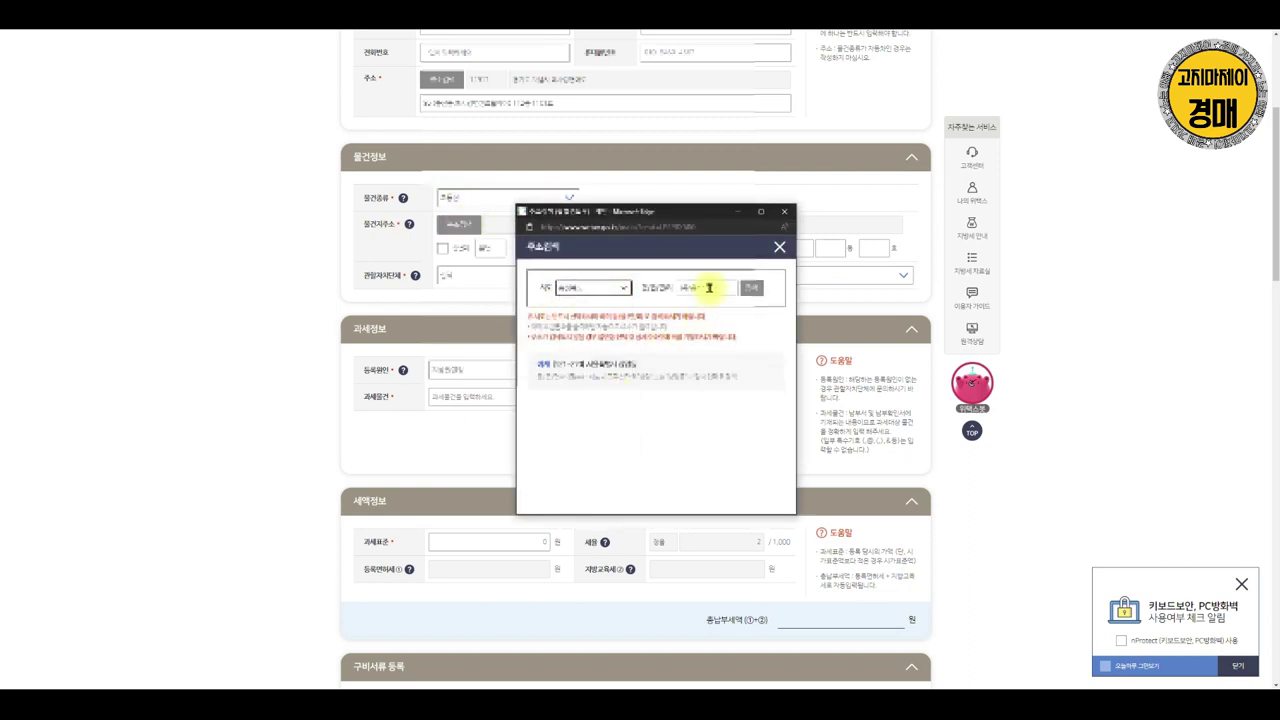
pyautogui.click(709, 289)
pyautogui.write('ㅈㅔ')
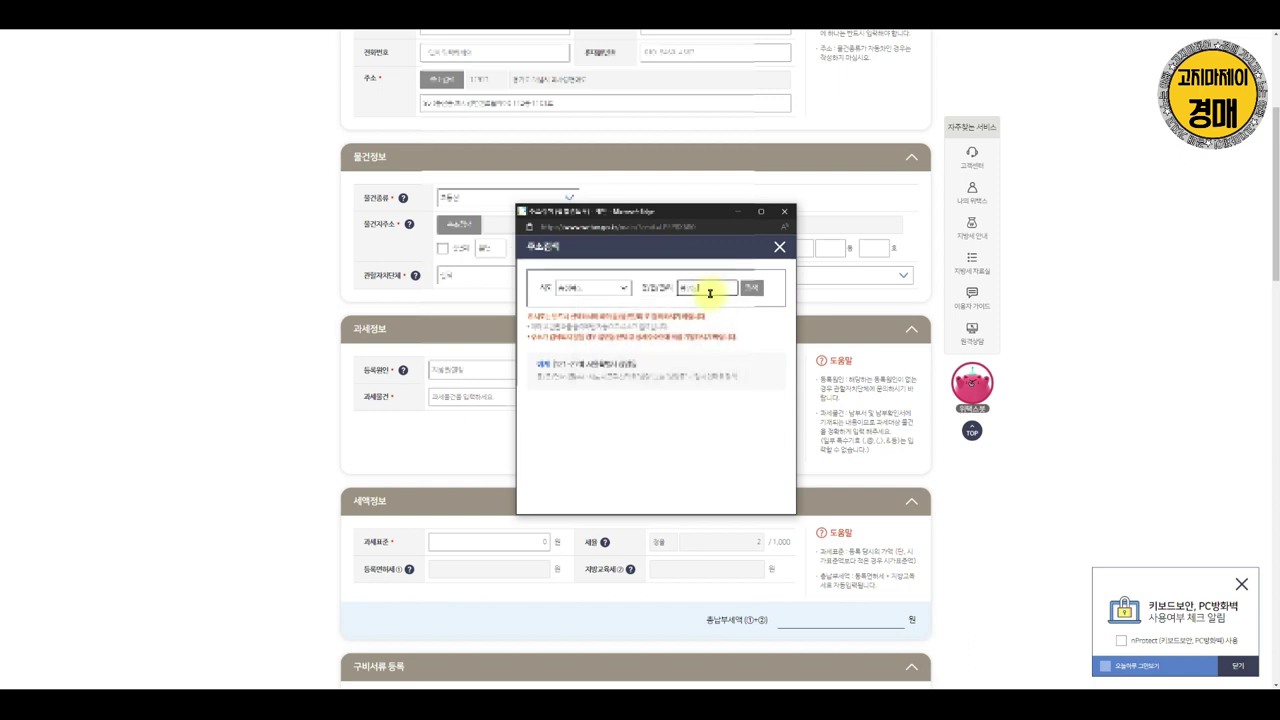
pyautogui.press('Return')
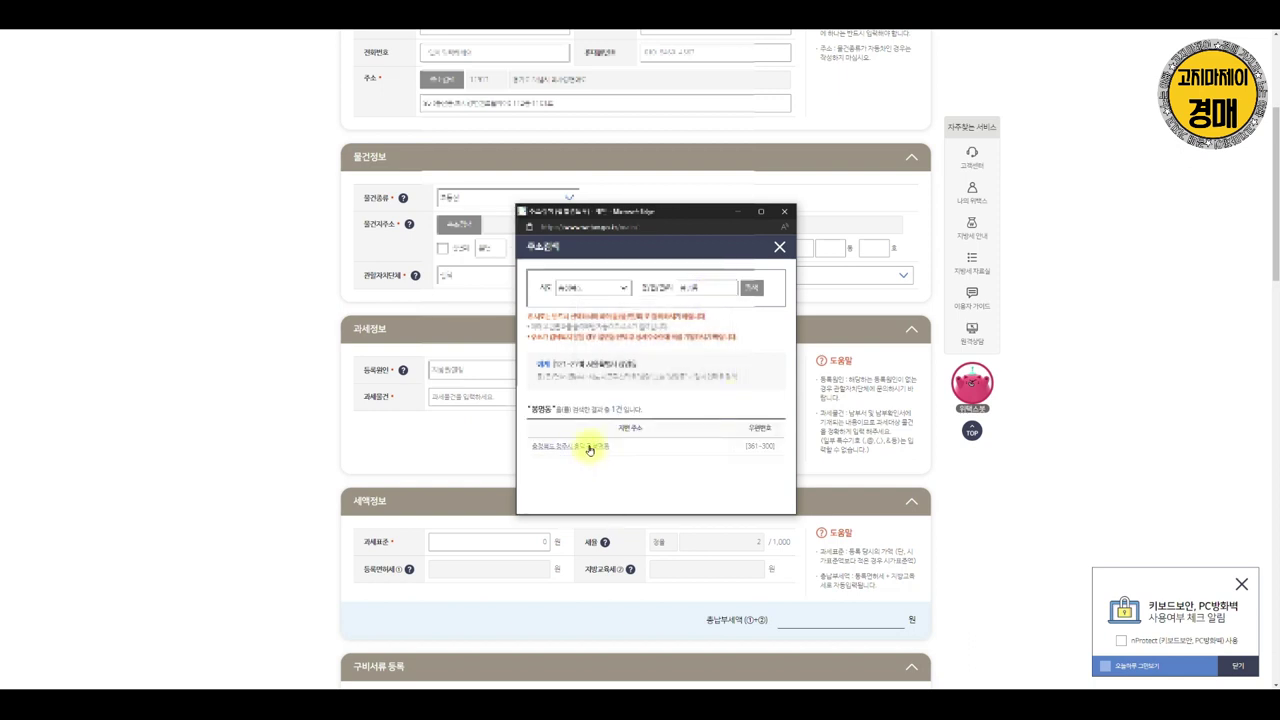
pyautogui.click(589, 450)
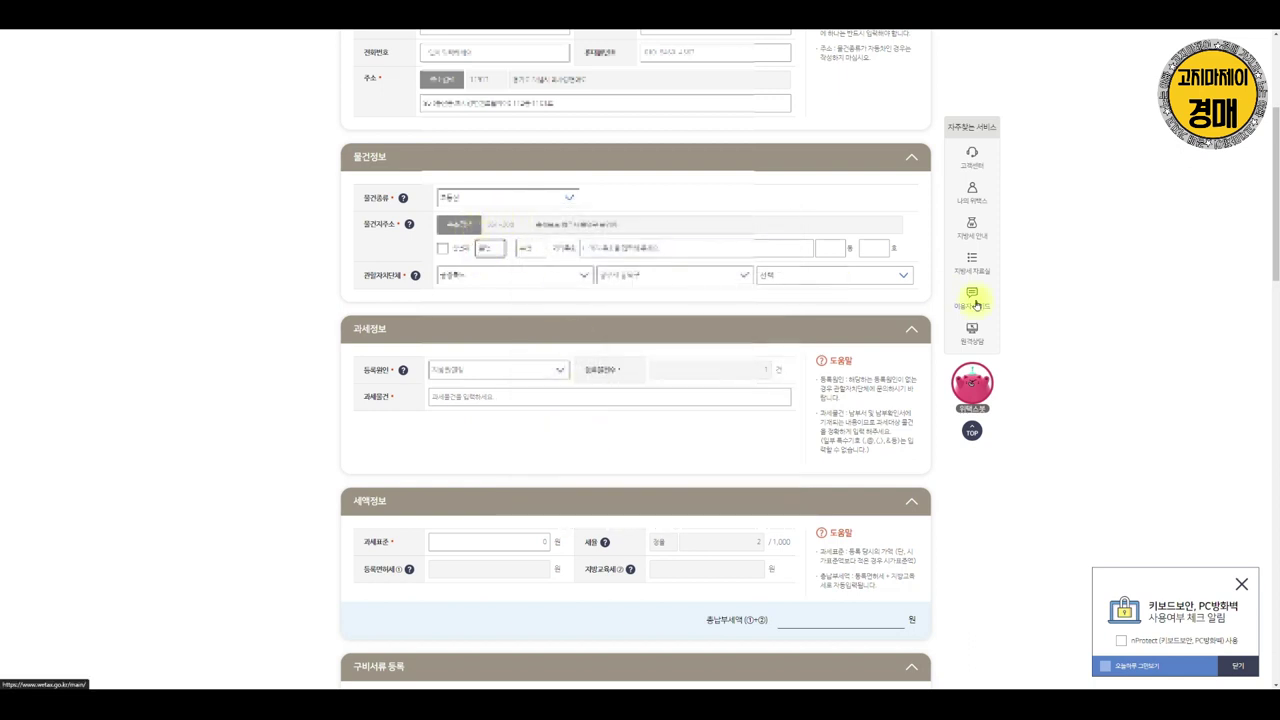
# Enter the property's detailed address in 상세주소 so 과세물건 describes the property
pyautogui.click(686, 249)
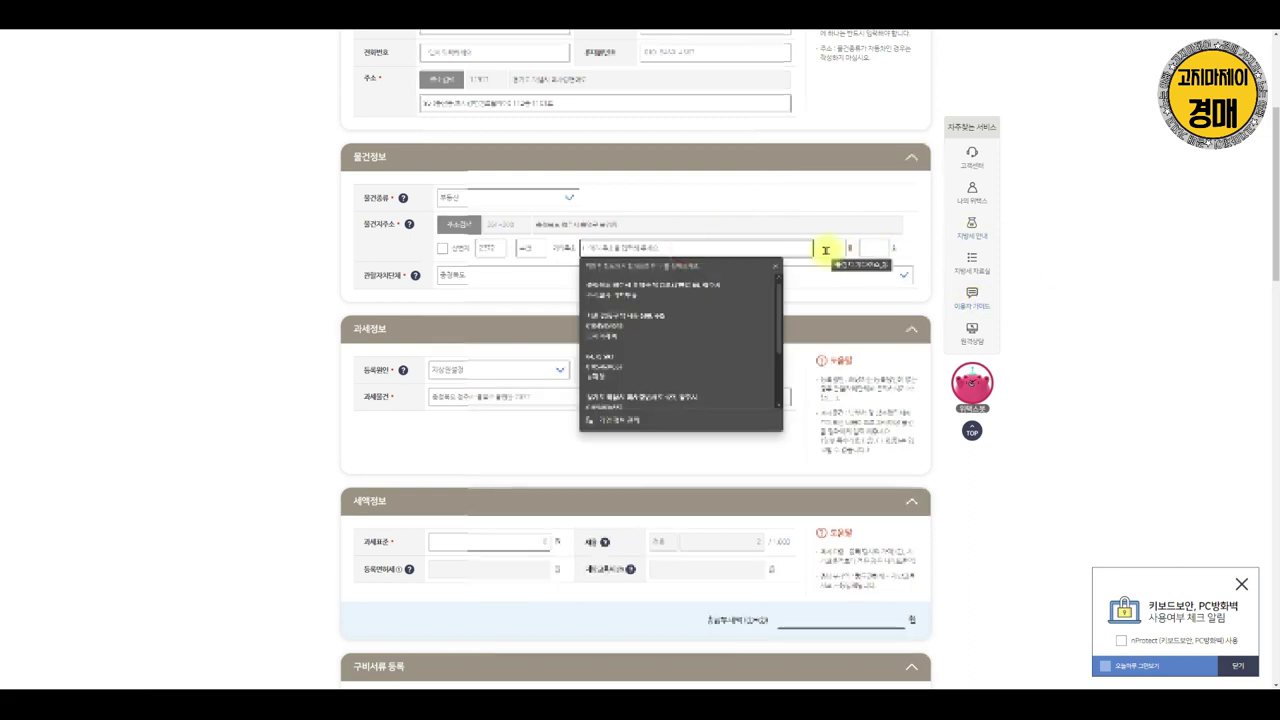
pyautogui.write('신')
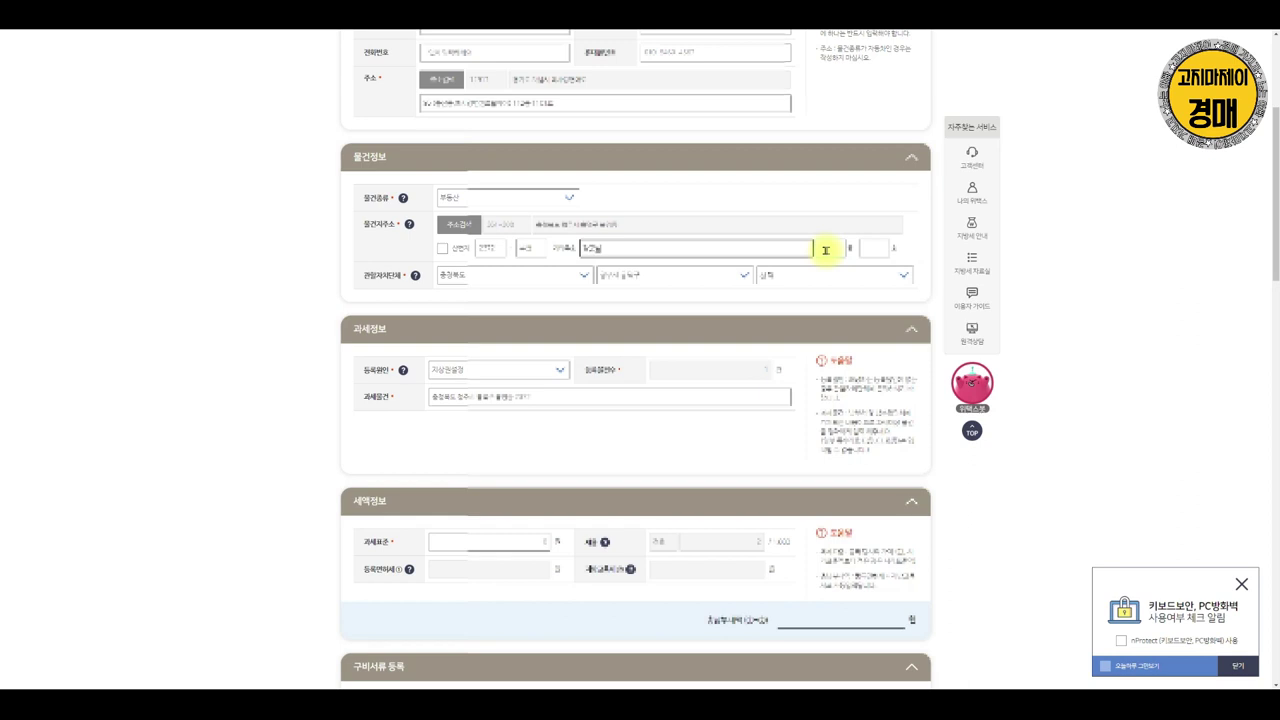
pyautogui.click(763, 232)
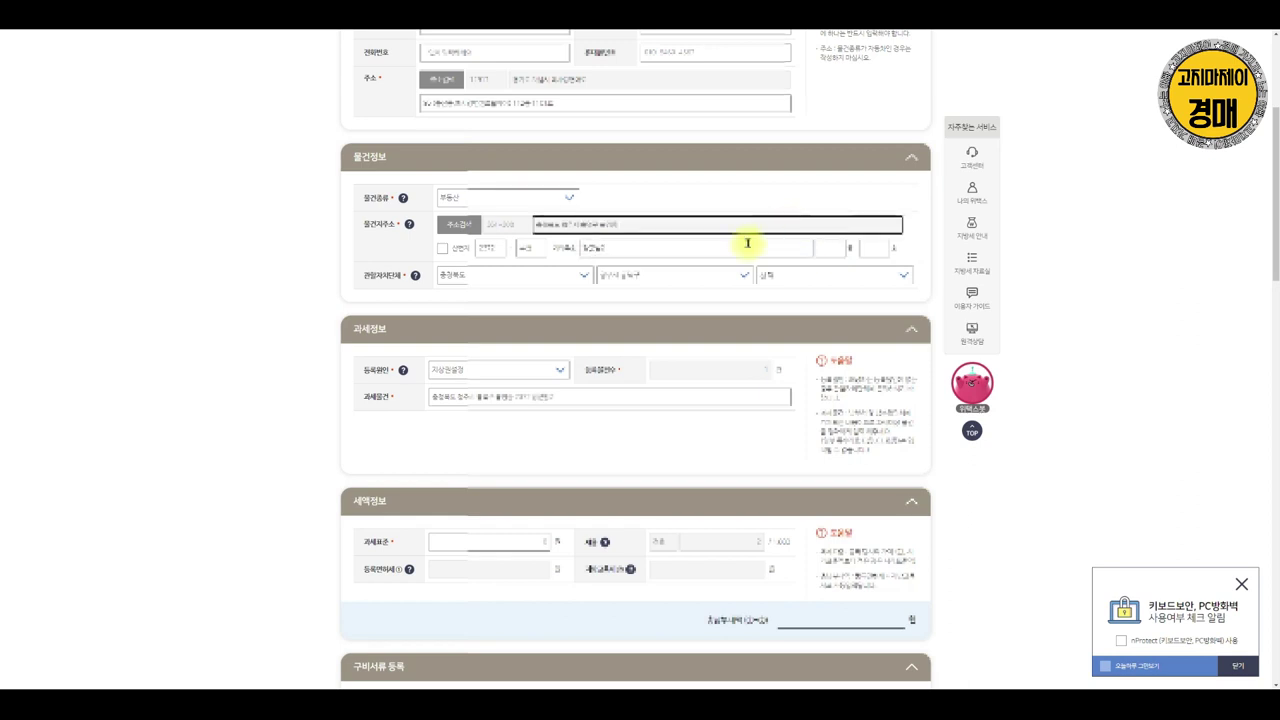
pyautogui.click(266, 286)
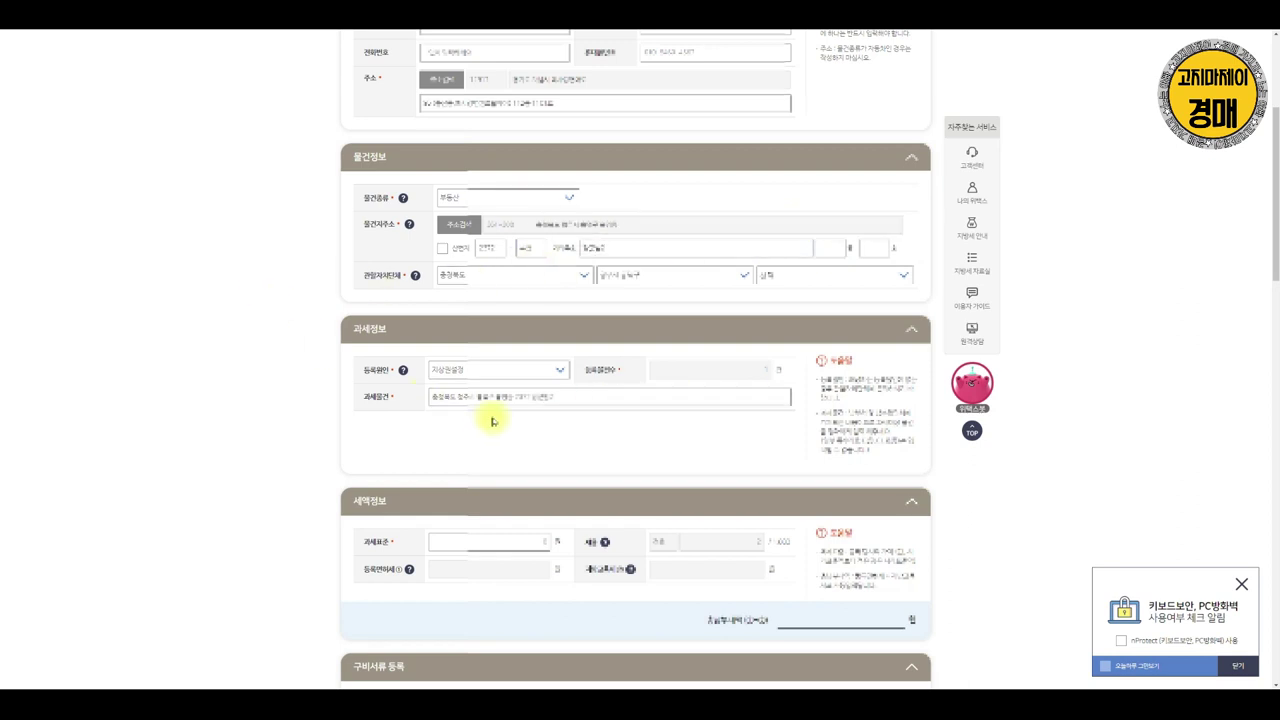
pyautogui.click(555, 372)
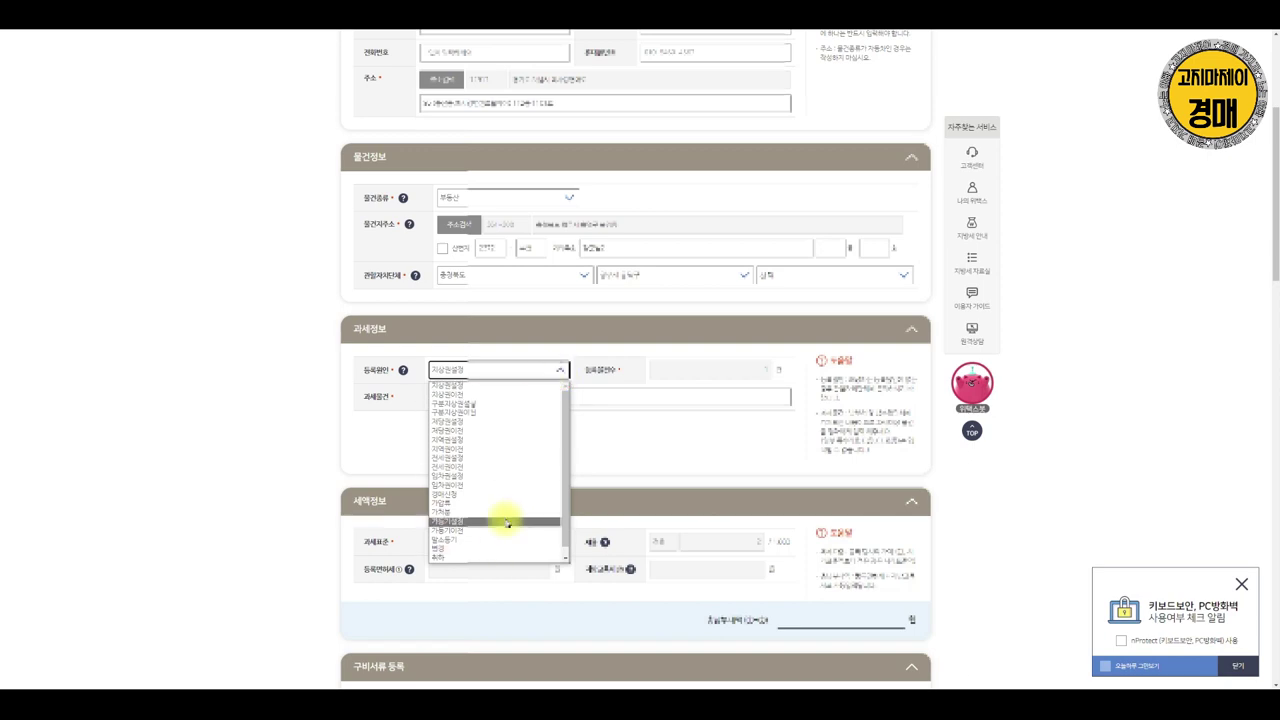
# Set the registration cause to 기타 with the reason 민간임대주택 등기
pyautogui.click(463, 557)
pyautogui.scroll(3, 551, 400)
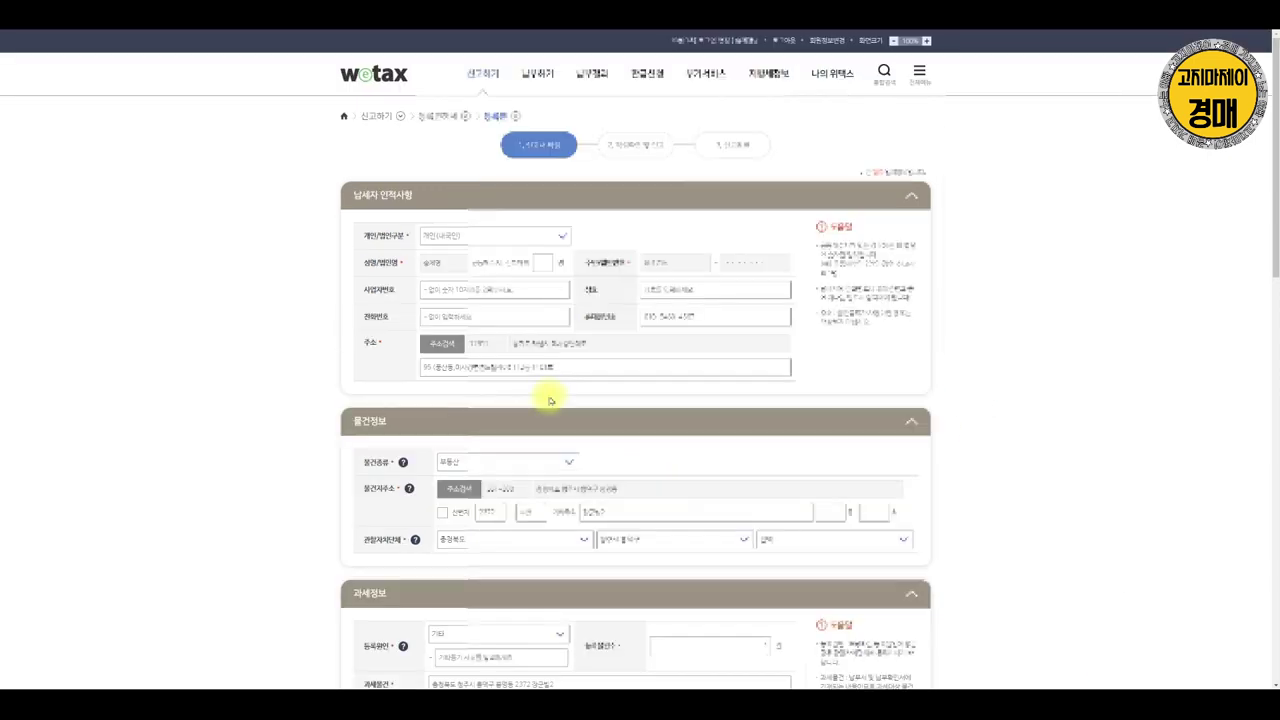
pyautogui.scroll(-5, 667, 463)
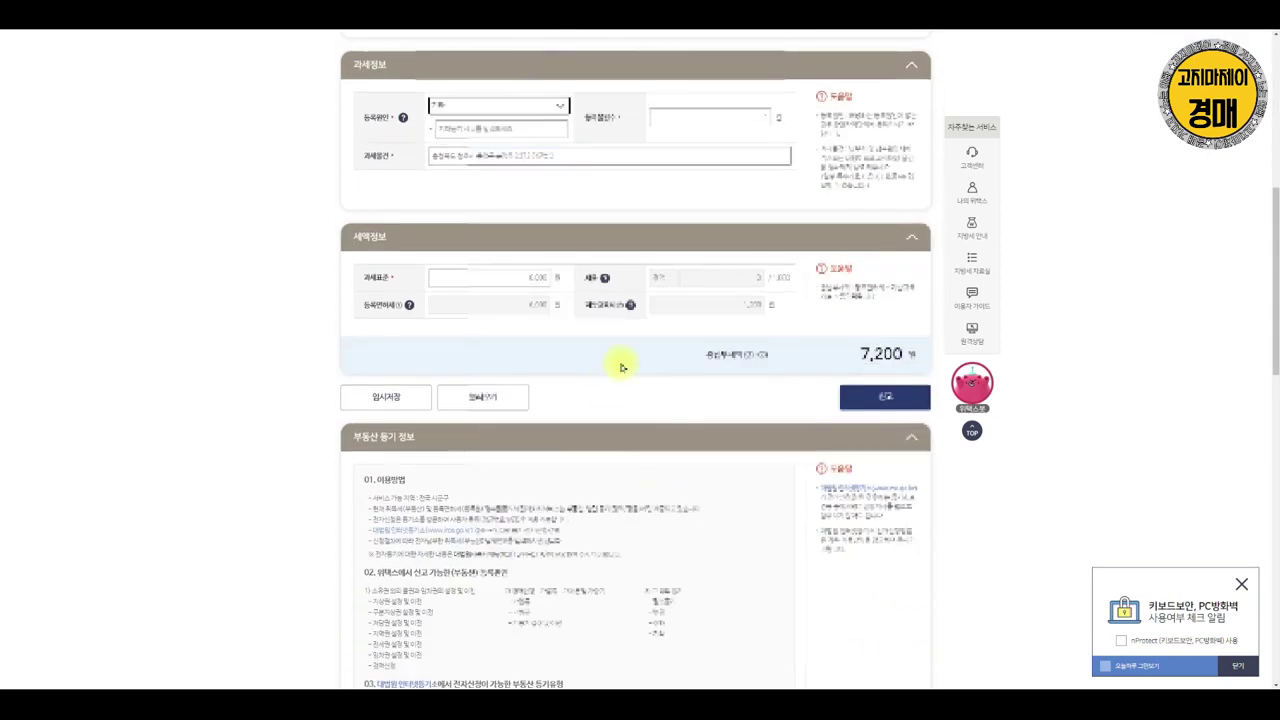
pyautogui.scroll(3, 560, 352)
pyautogui.click(486, 391)
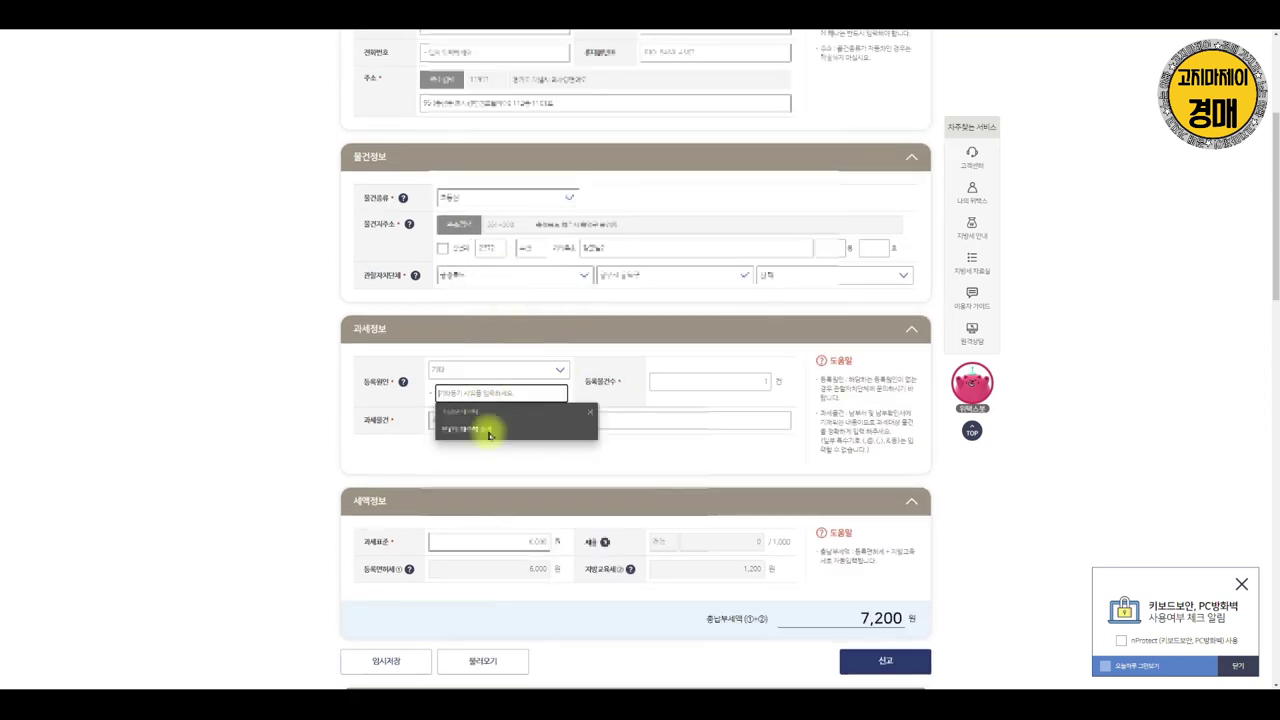
pyautogui.click(492, 427)
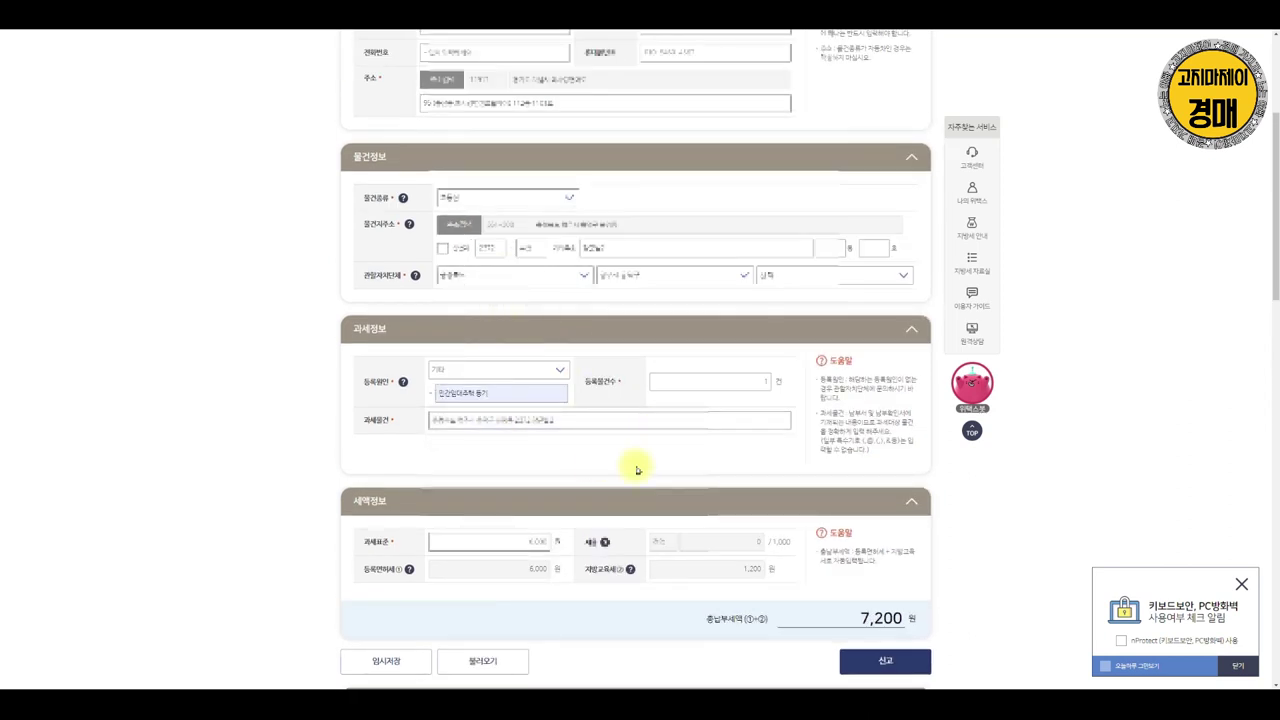
pyautogui.scroll(-2, 606, 417)
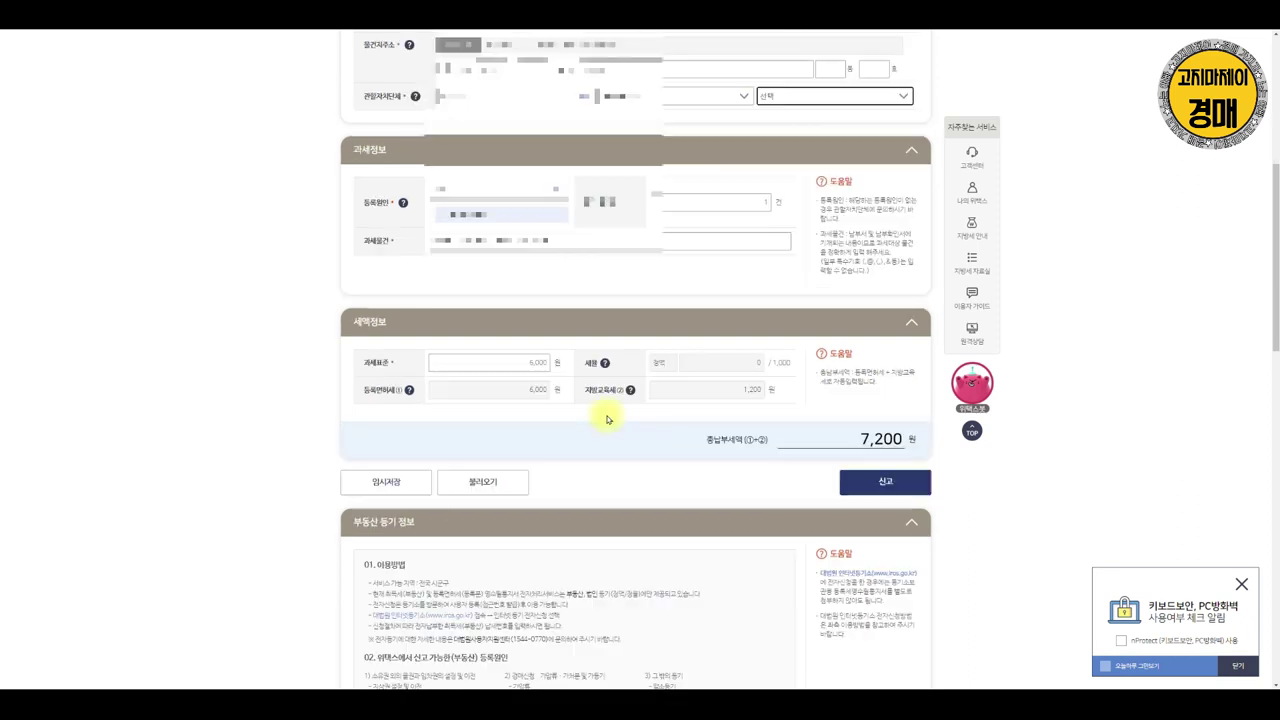
# Set the jurisdiction district to 봉명1동(봉명동)
pyautogui.click(814, 95)
pyautogui.scroll(-3, 805, 220)
pyautogui.scroll(3, 810, 260)
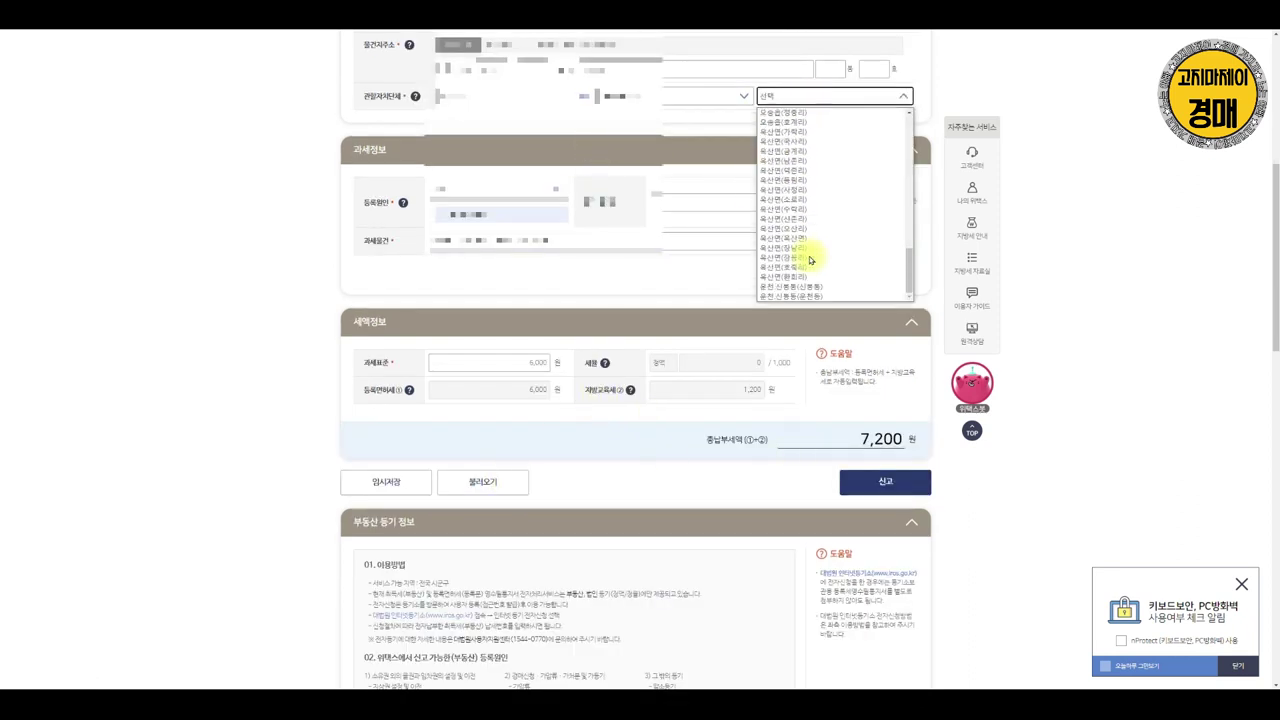
pyautogui.scroll(-3, 810, 260)
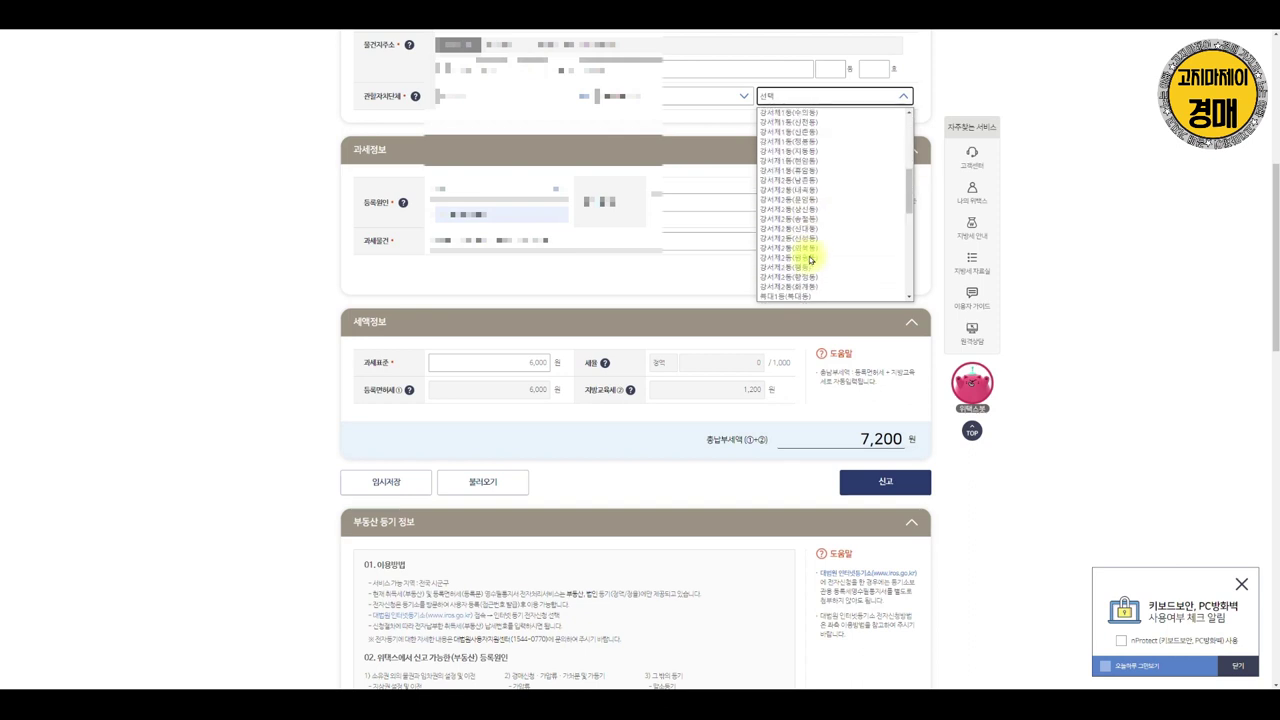
pyautogui.scroll(-2, 810, 258)
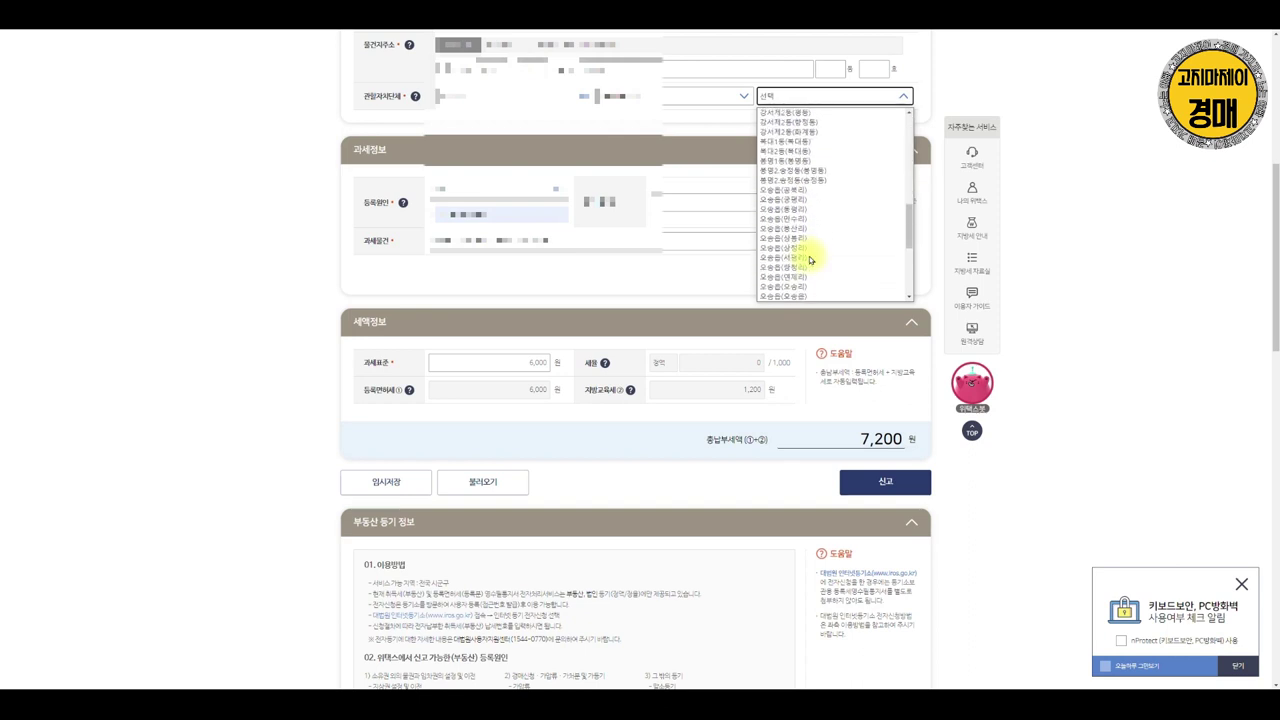
pyautogui.click(797, 160)
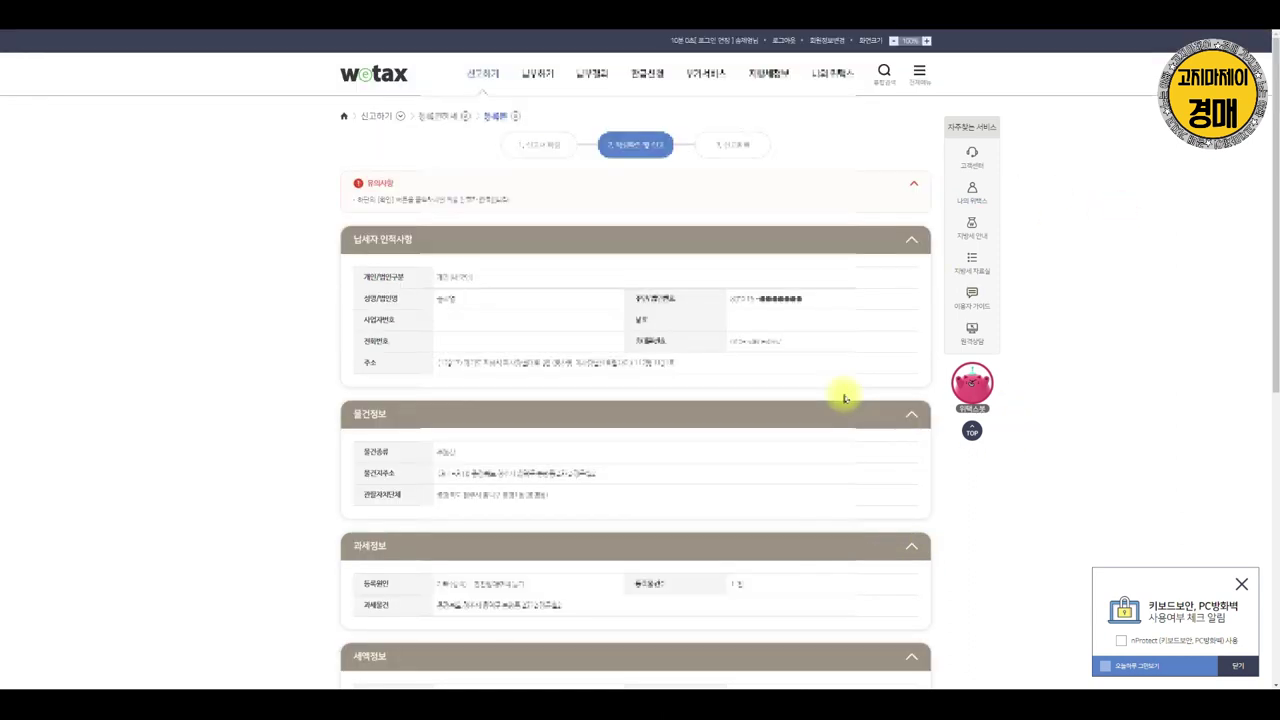
# Confirm the reviewed registration licence tax return and approve its final filing
pyautogui.scroll(-5, 845, 400)
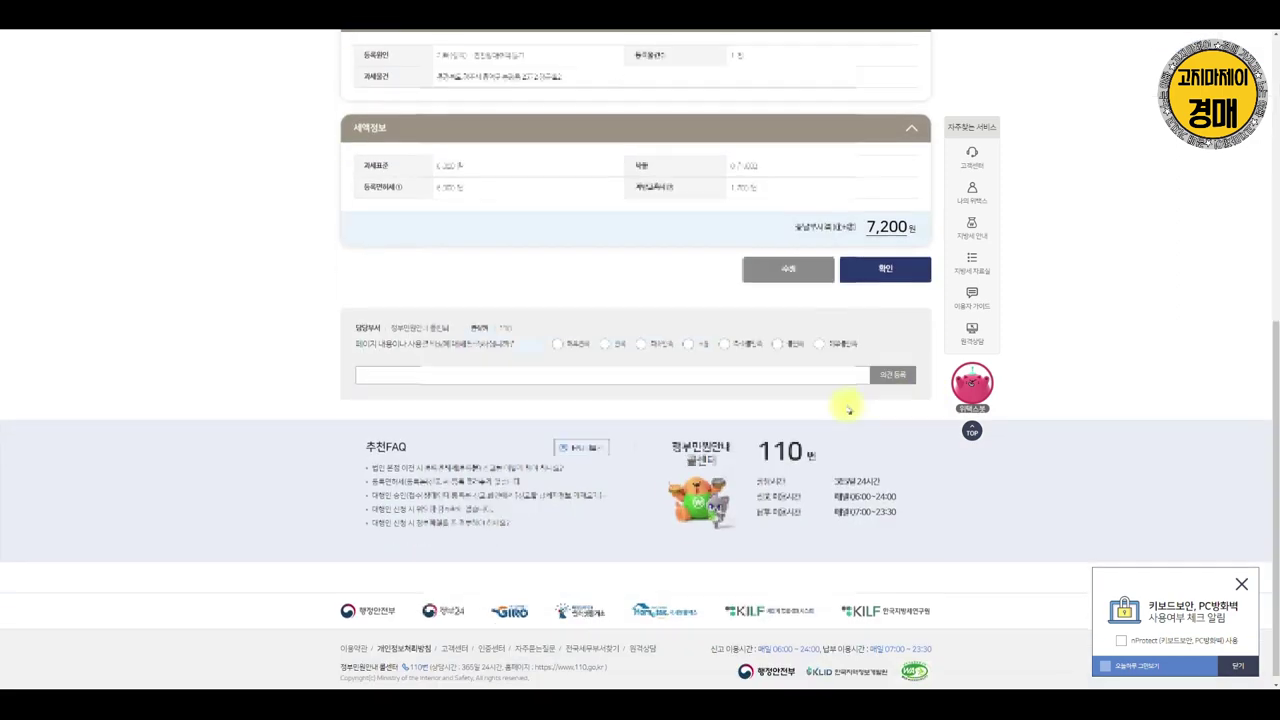
pyautogui.click(877, 263)
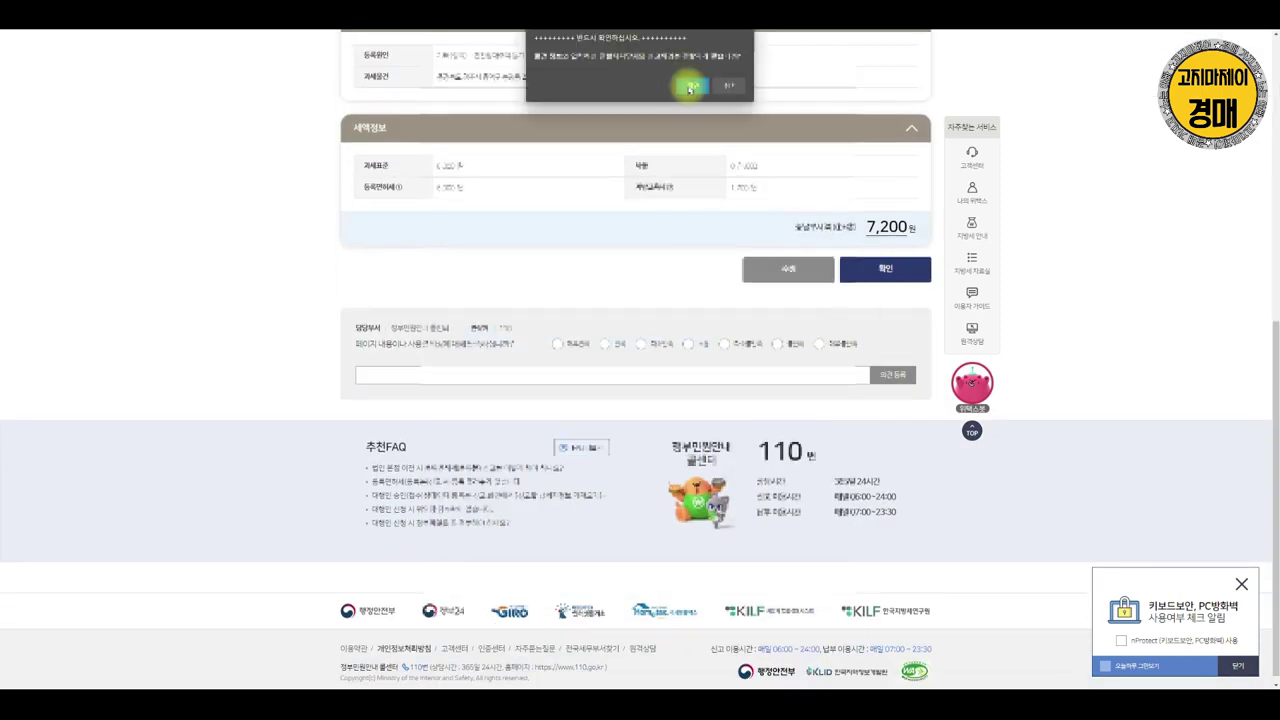
pyautogui.click(690, 88)
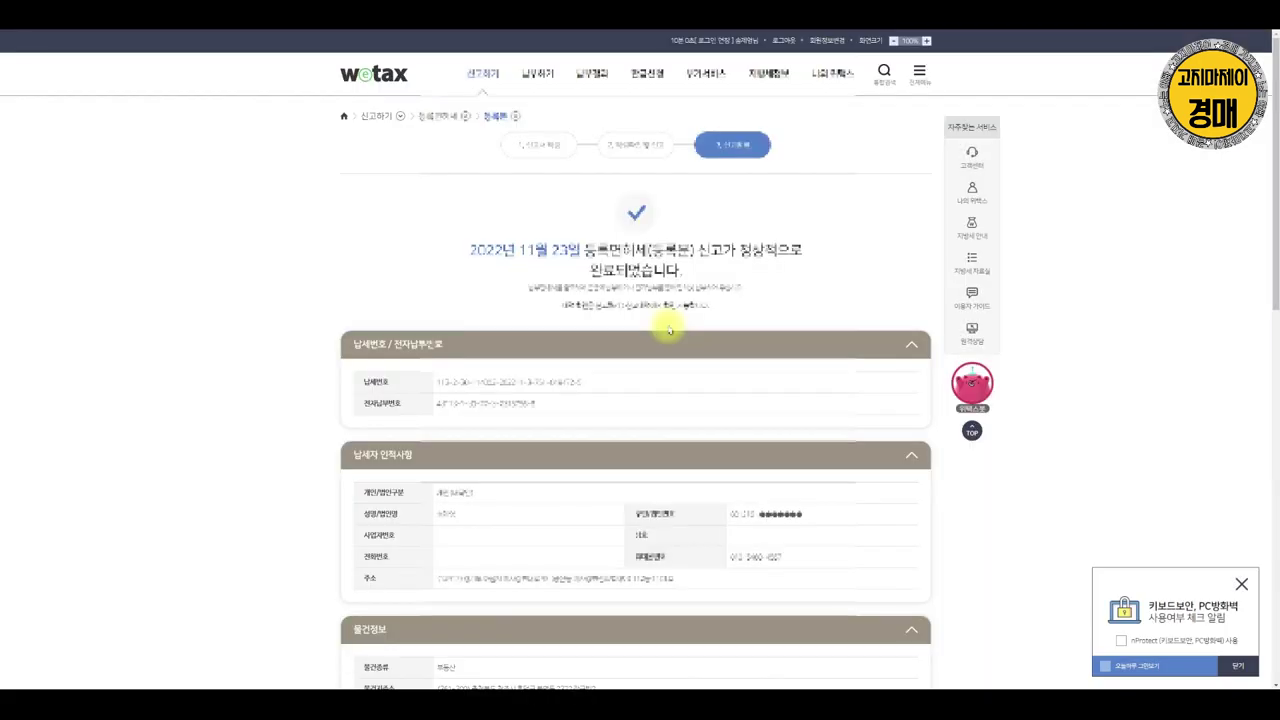
# Pay the 7,200 won tax immediately, review the 납부확인증 receipt, and close it
pyautogui.scroll(-3, 668, 330)
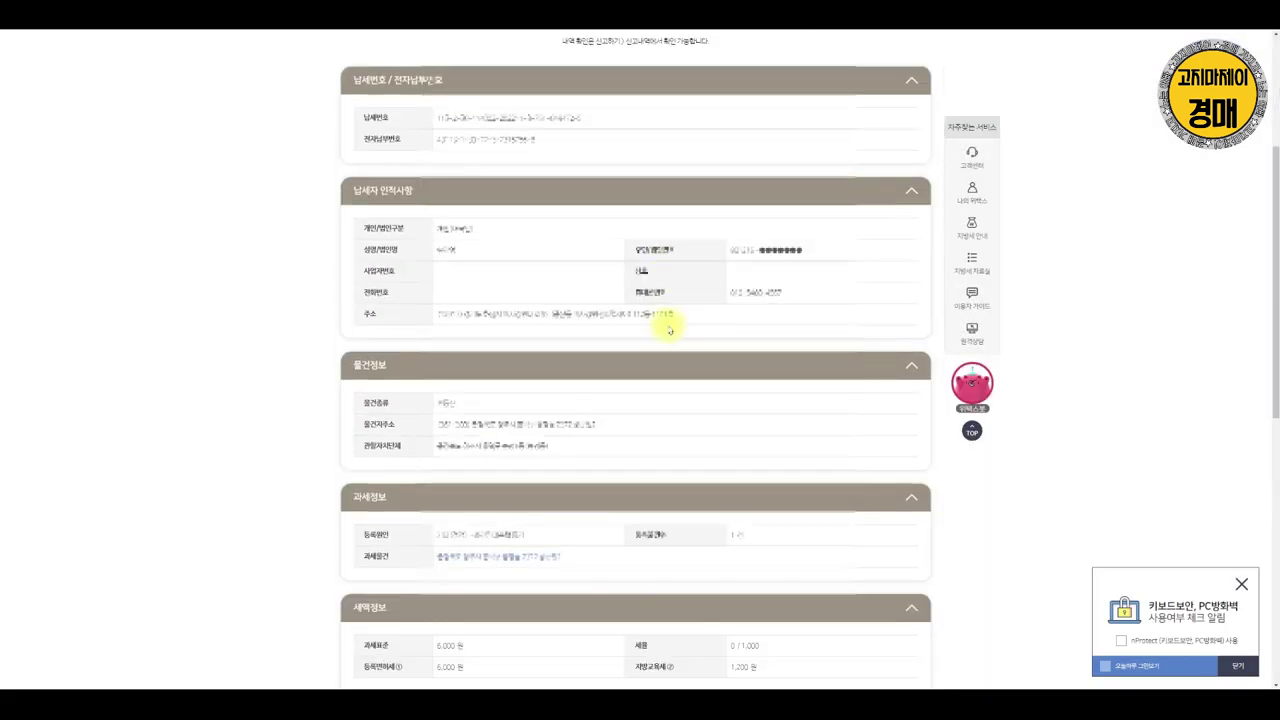
pyautogui.scroll(-3, 668, 330)
pyautogui.click(886, 486)
pyautogui.scroll(6, 380, 177)
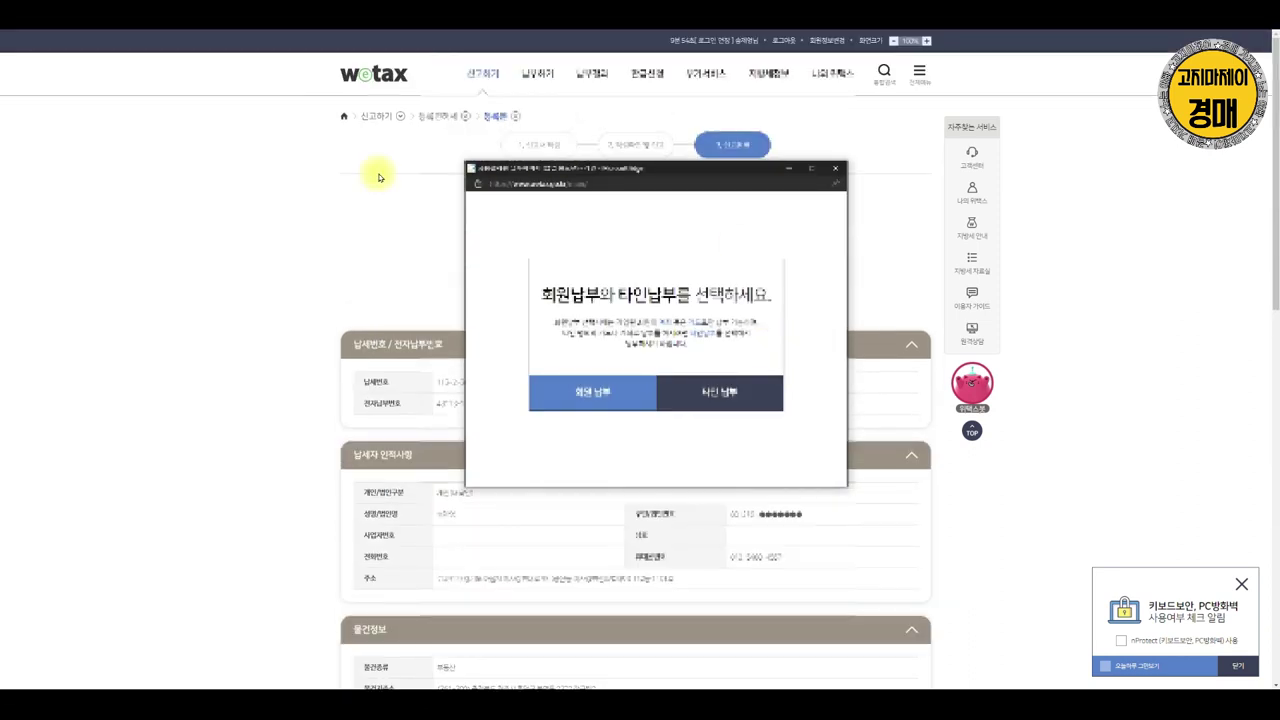
pyautogui.moveTo(585, 170); pyautogui.dragTo(1044, 243)
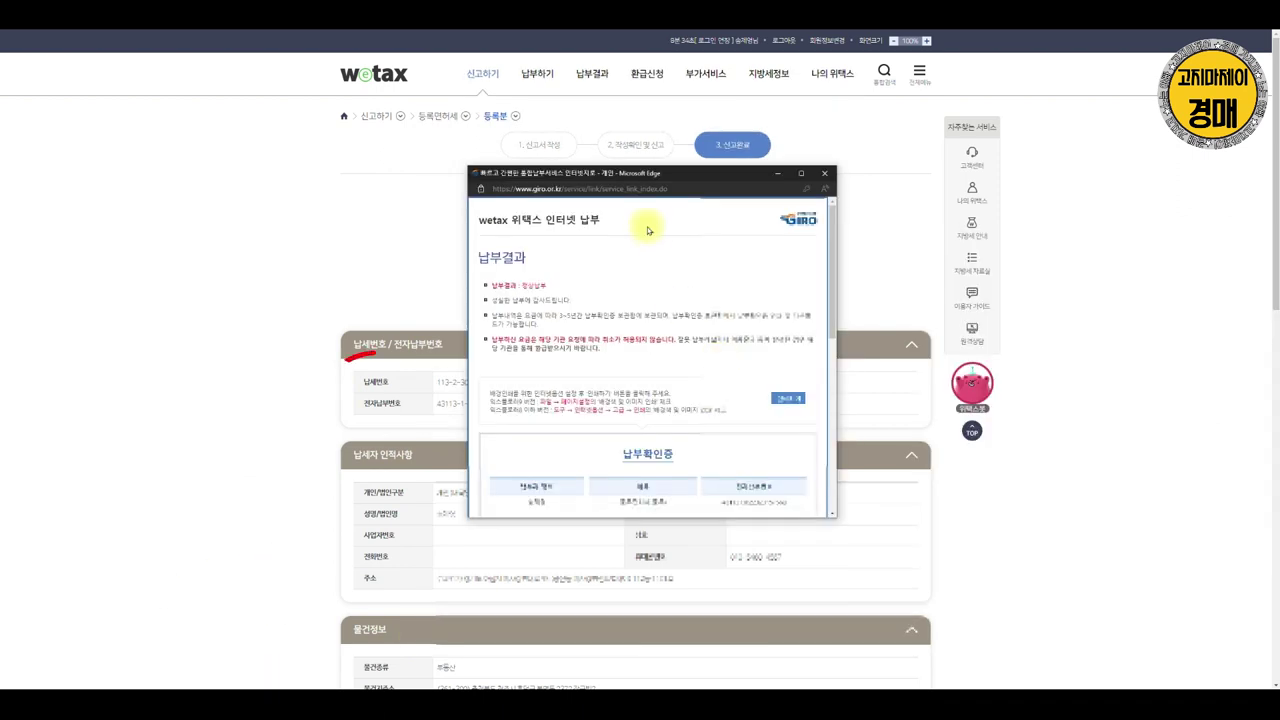
pyautogui.scroll(-5, 694, 420)
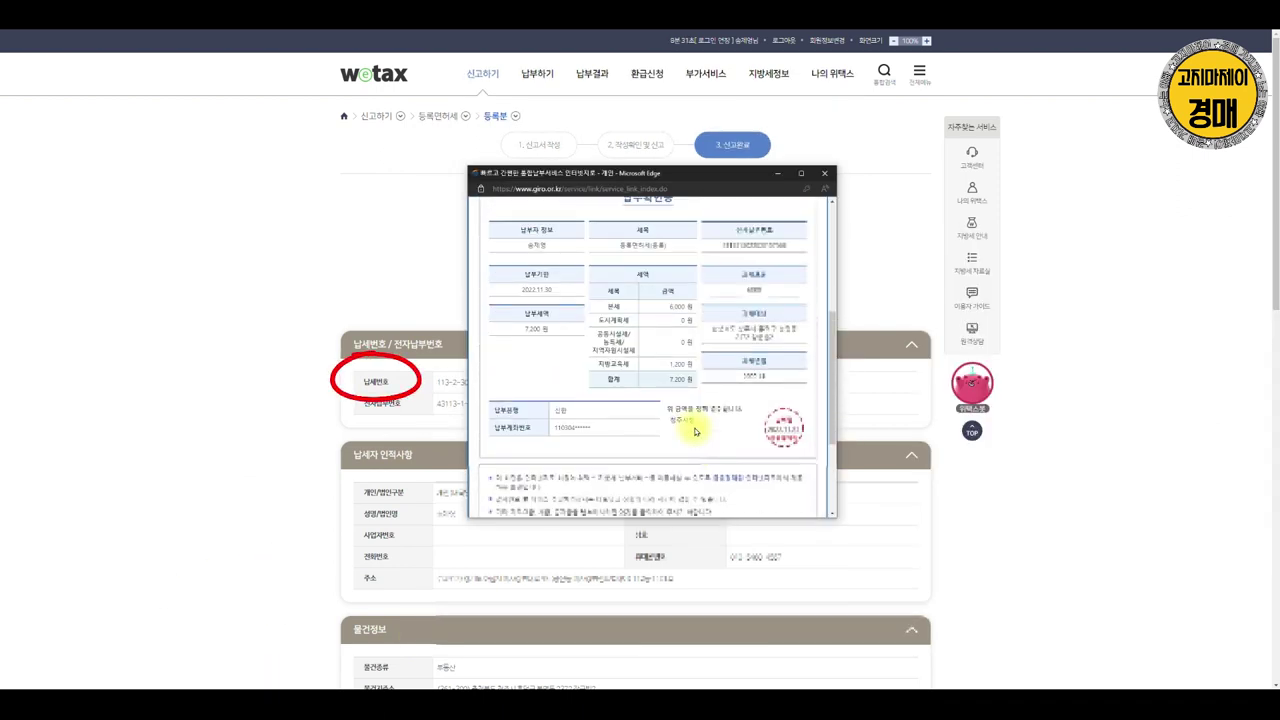
pyautogui.scroll(5, 715, 408)
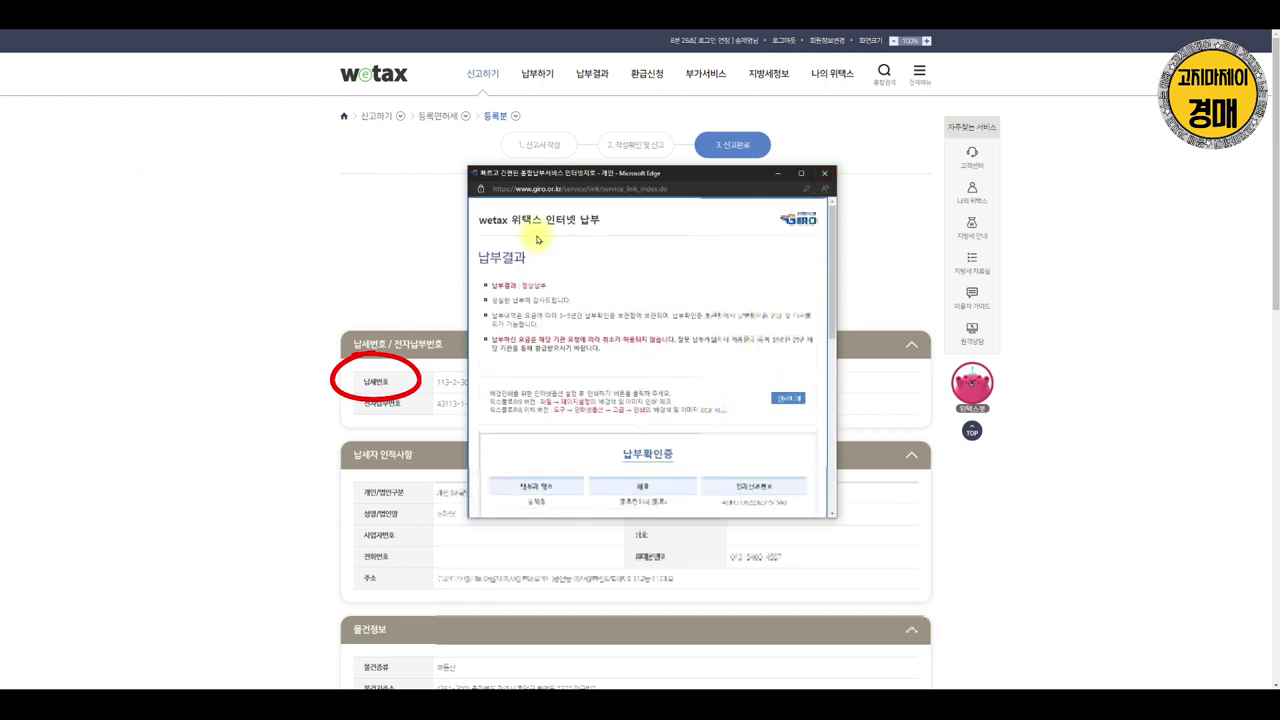
pyautogui.scroll(-10, 620, 314)
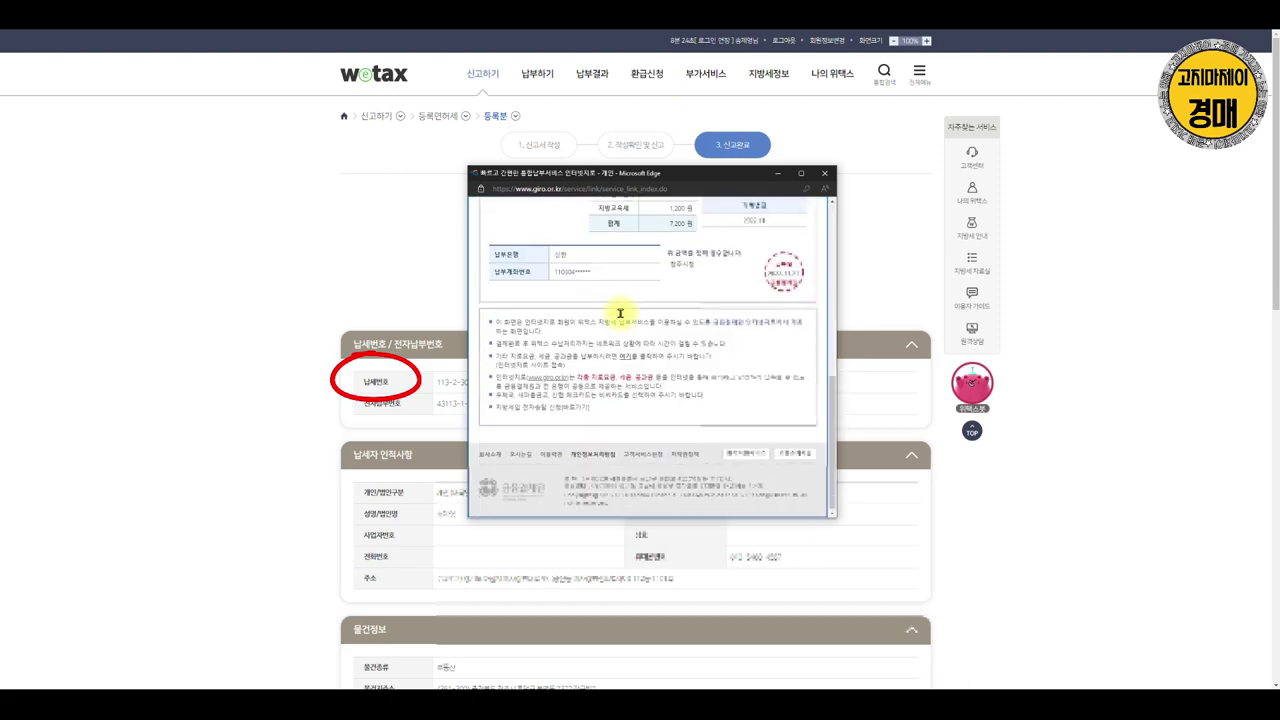
pyautogui.click(825, 174)
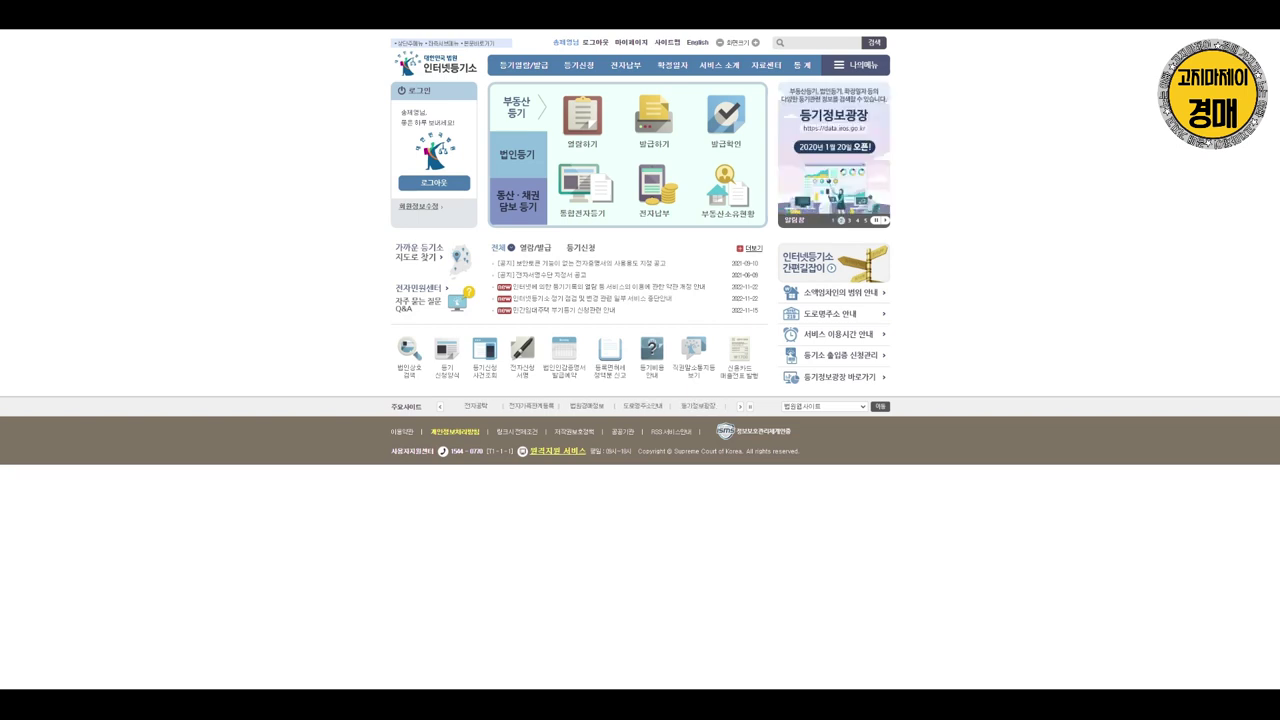
# Start a new application from 등기신청 > 작성관리 and agree to the consent terms
pyautogui.moveTo(587, 73)
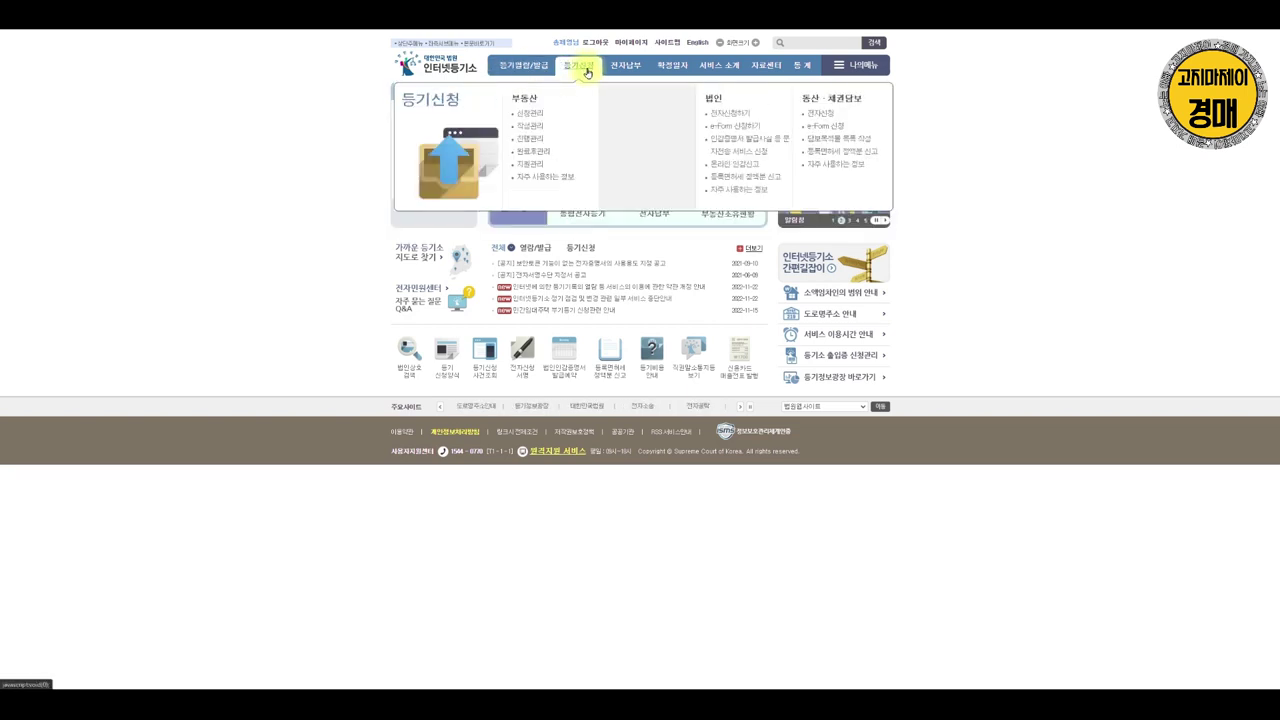
pyautogui.moveTo(524, 133)
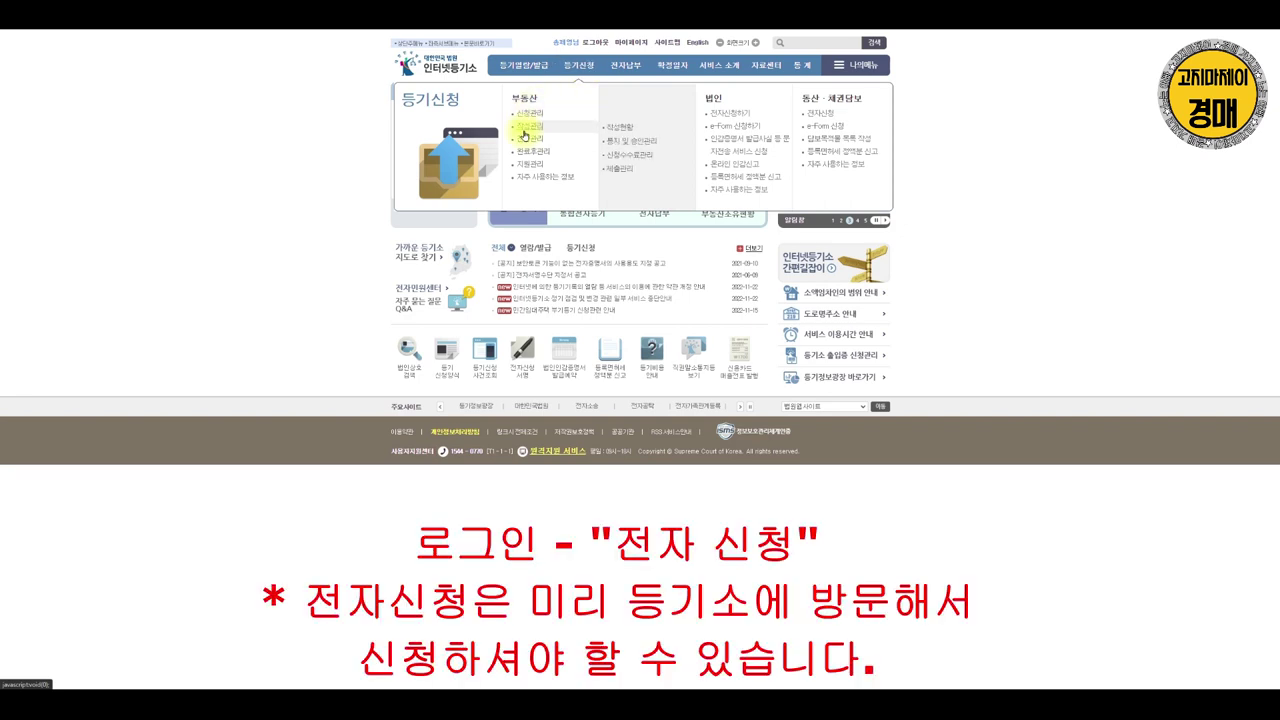
pyautogui.click(527, 134)
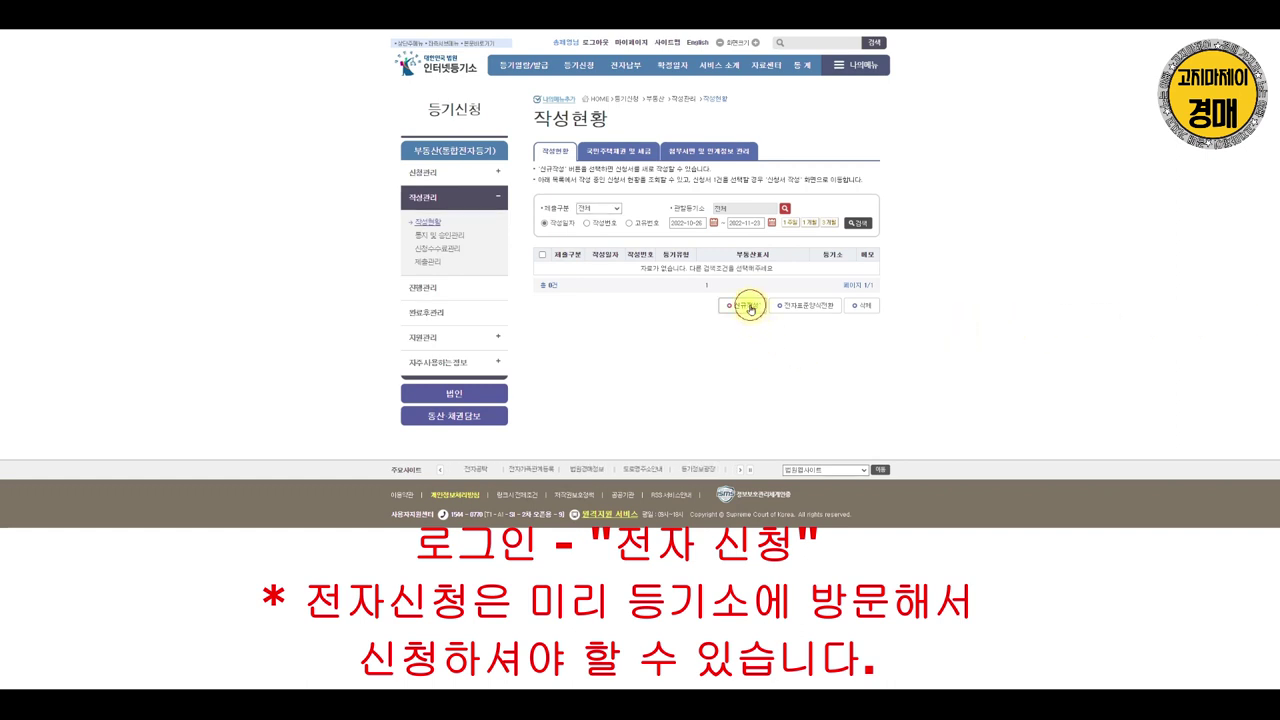
pyautogui.click(746, 306)
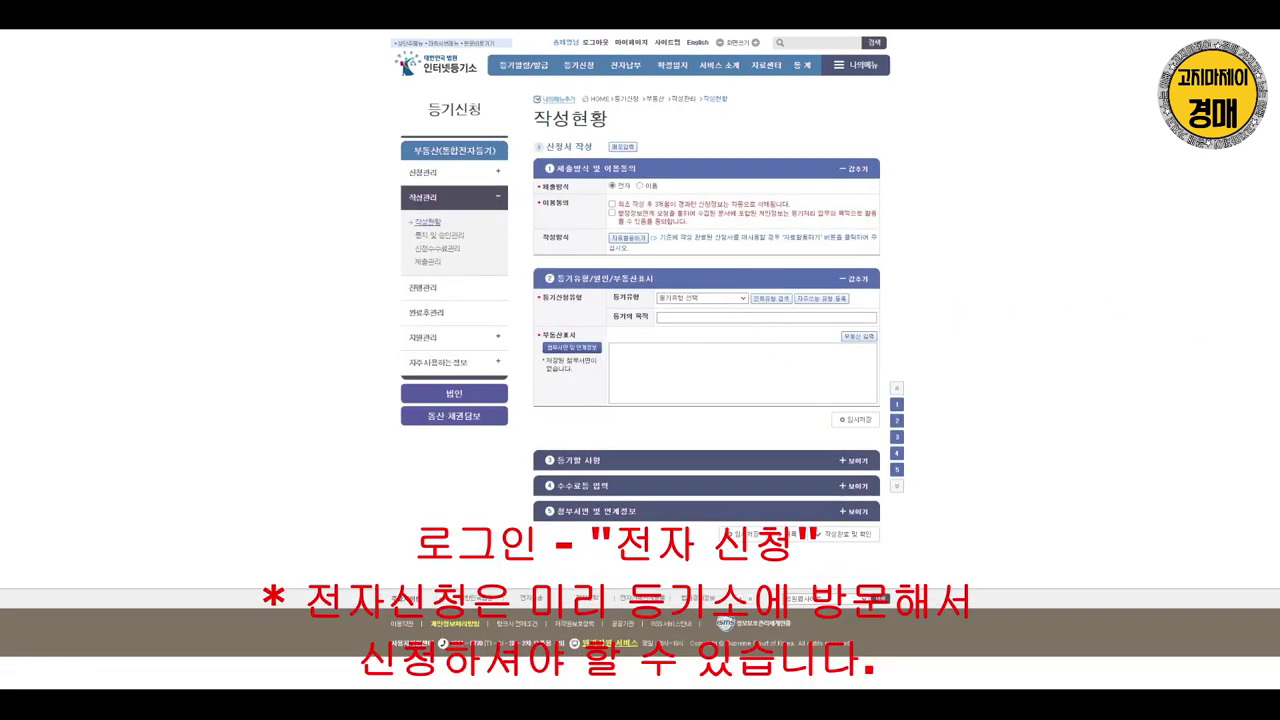
pyautogui.click(611, 212)
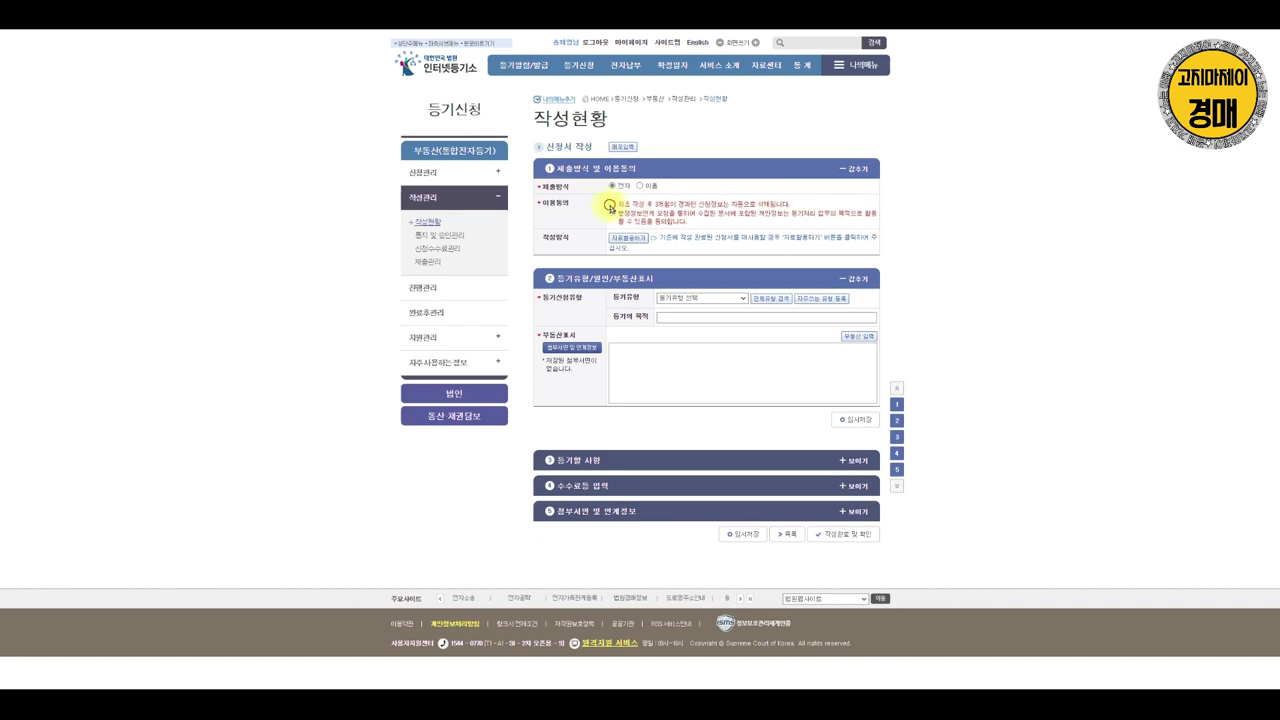
# Check the 등기유형 choices and bring up the frequently used types registration window
pyautogui.click(728, 298)
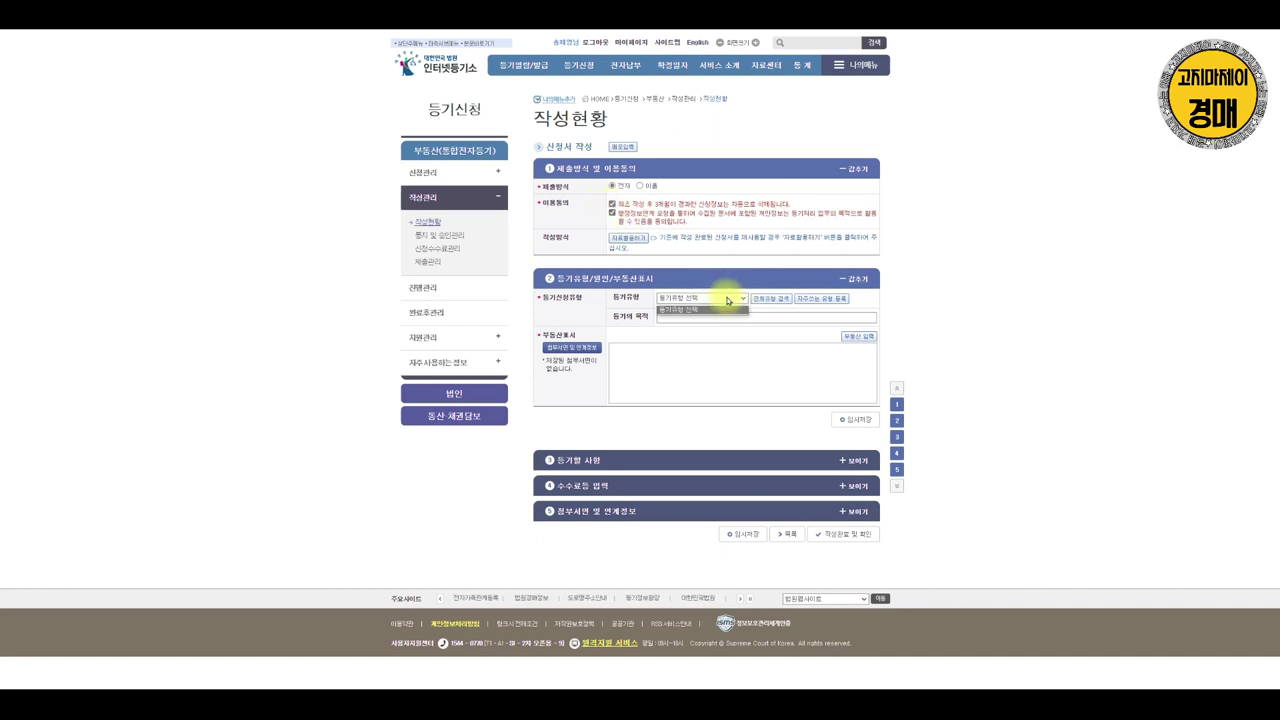
pyautogui.click(728, 298)
pyautogui.click(828, 300)
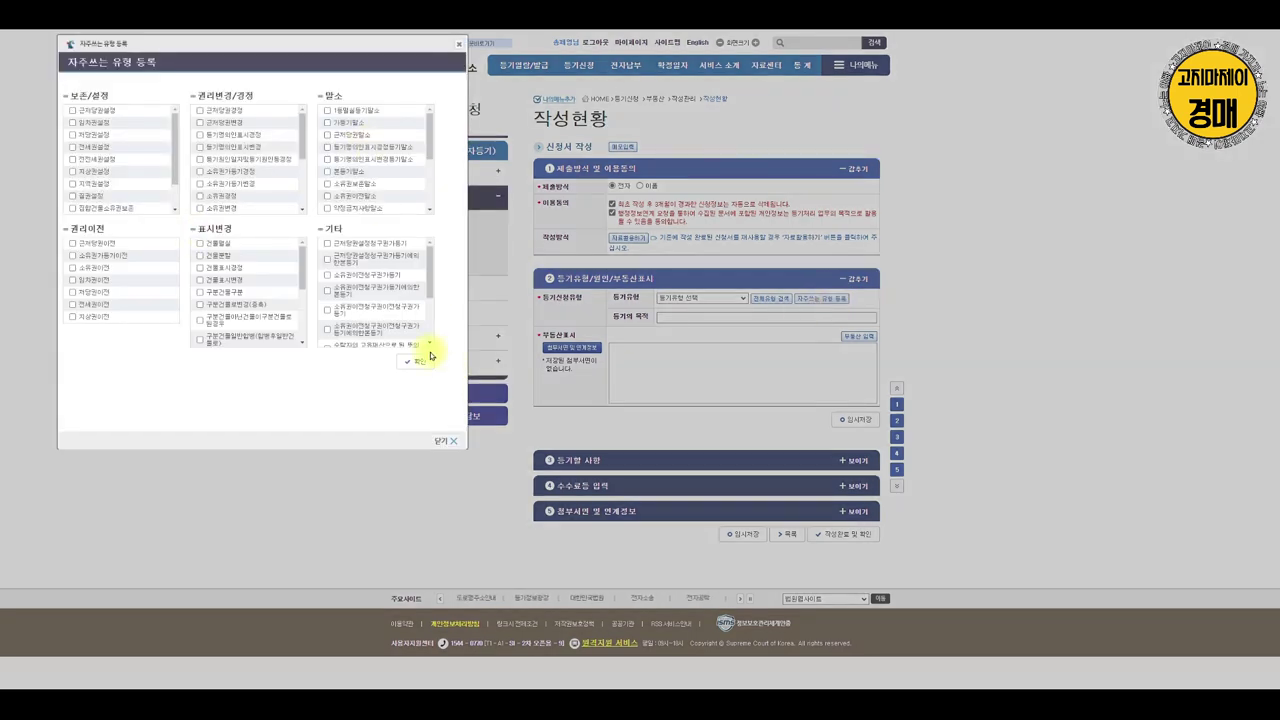
# Search the full registration type list for 임차 and choose the first matching type
pyautogui.click(443, 441)
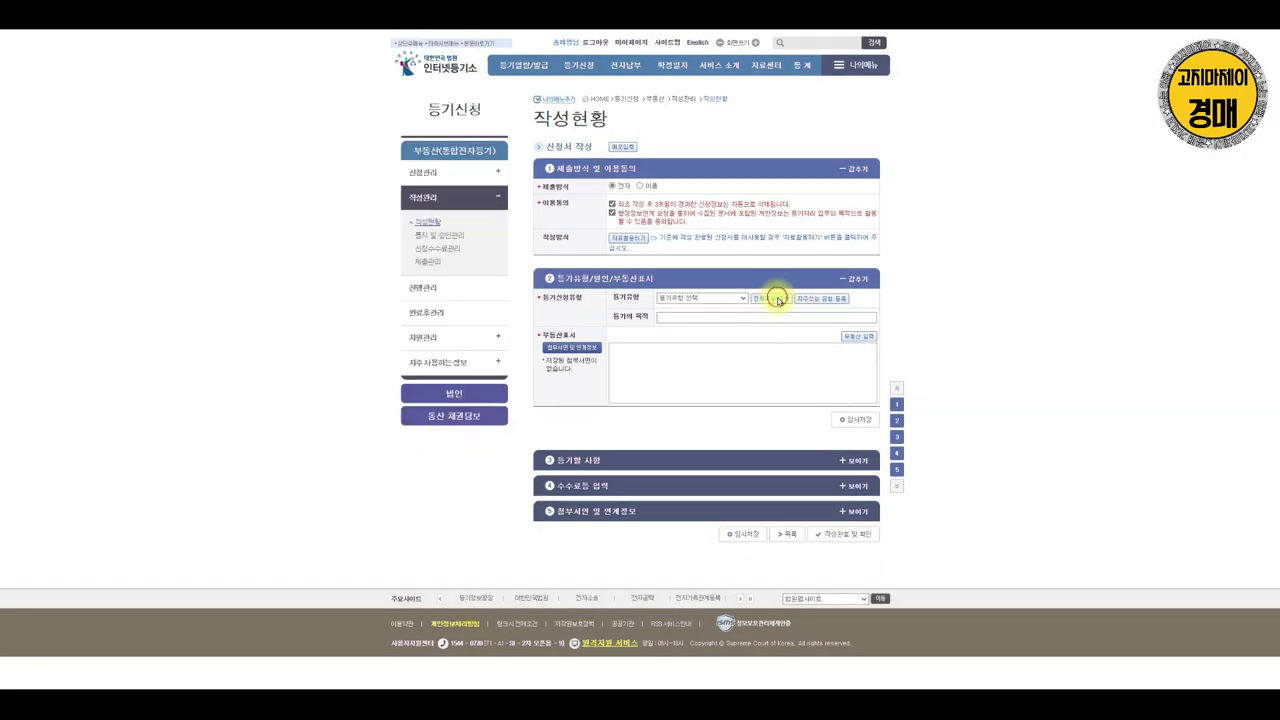
pyautogui.click(777, 299)
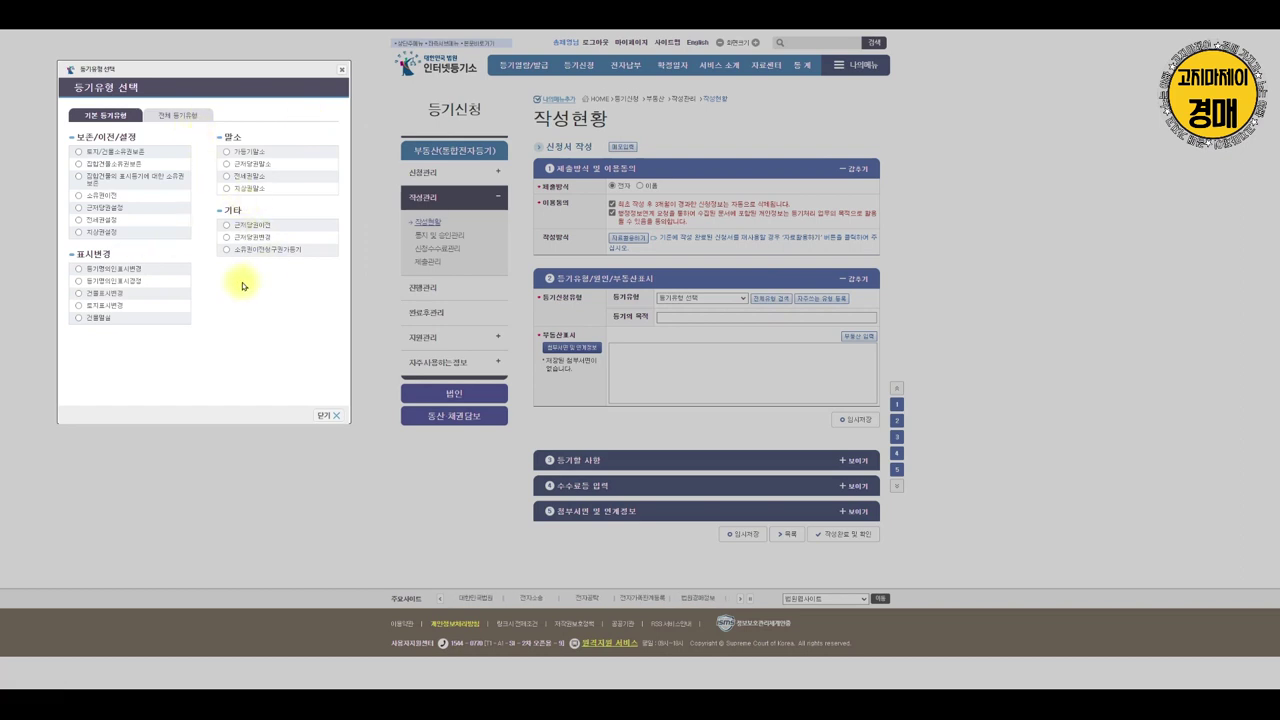
pyautogui.click(172, 115)
pyautogui.click(155, 140)
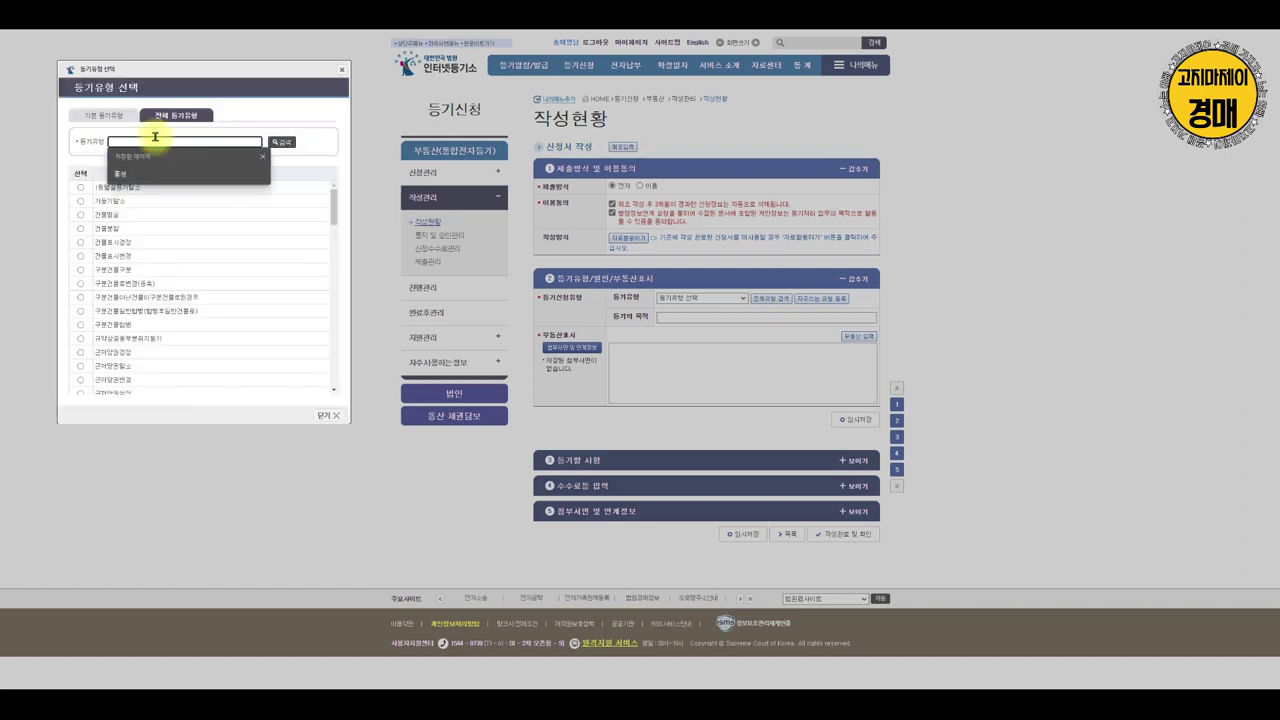
pyautogui.press('Return')
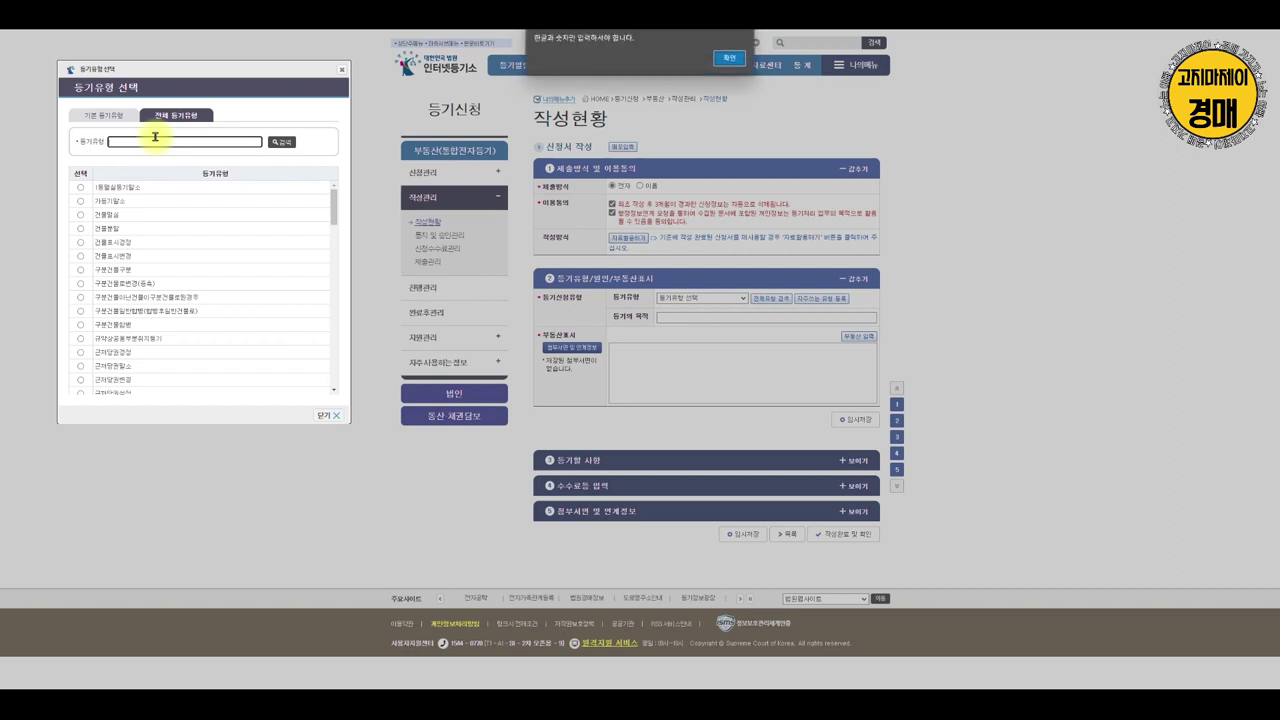
pyautogui.click(731, 57)
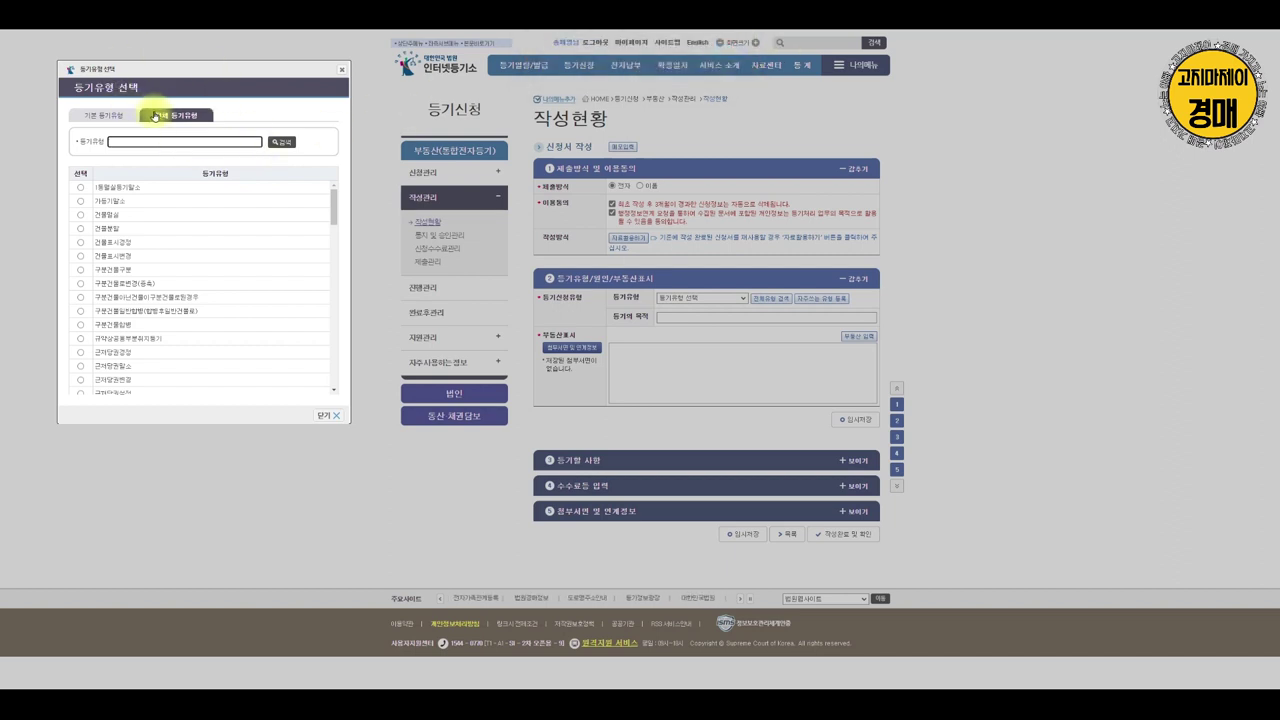
pyautogui.click(152, 142)
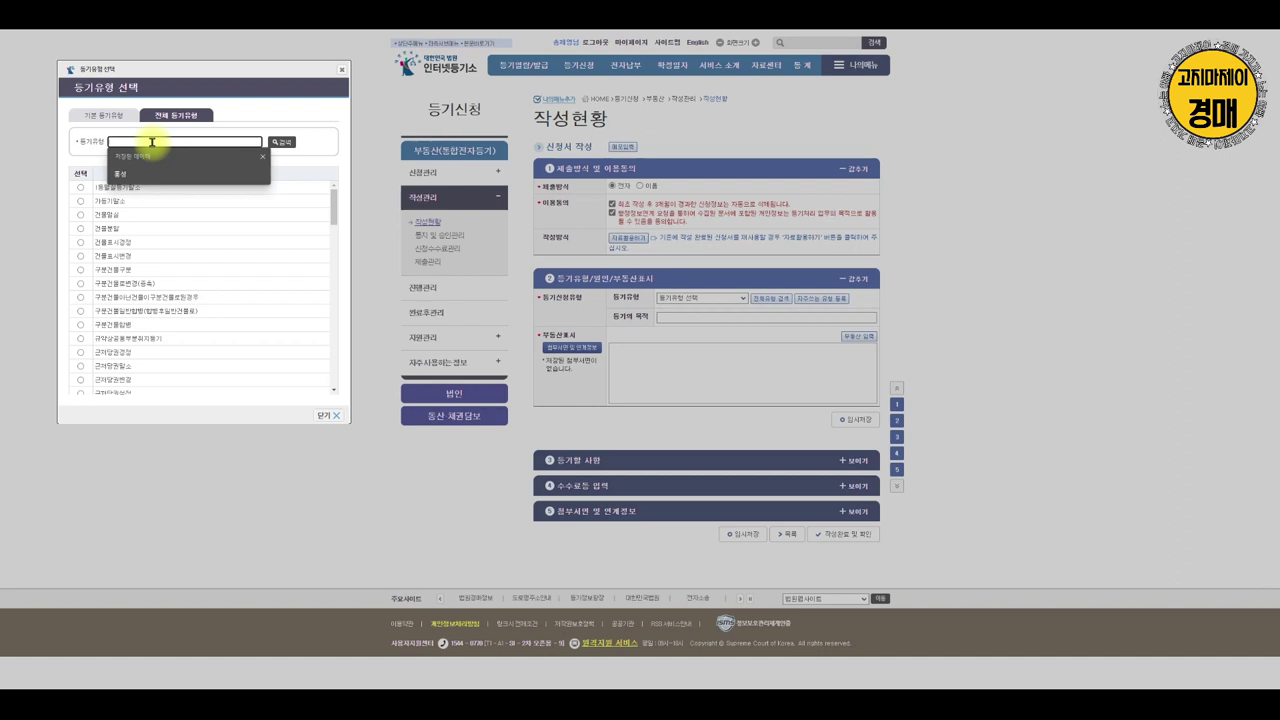
pyautogui.write('임')
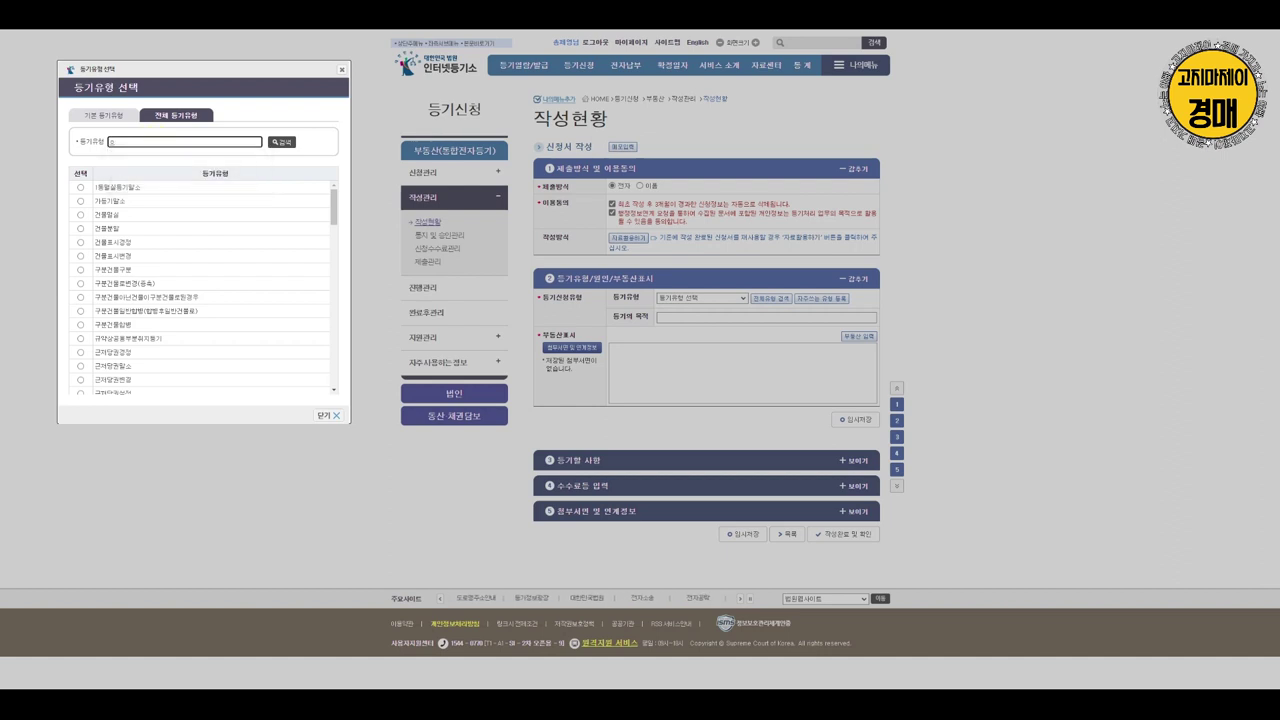
pyautogui.write('차')
pyautogui.press('Return')
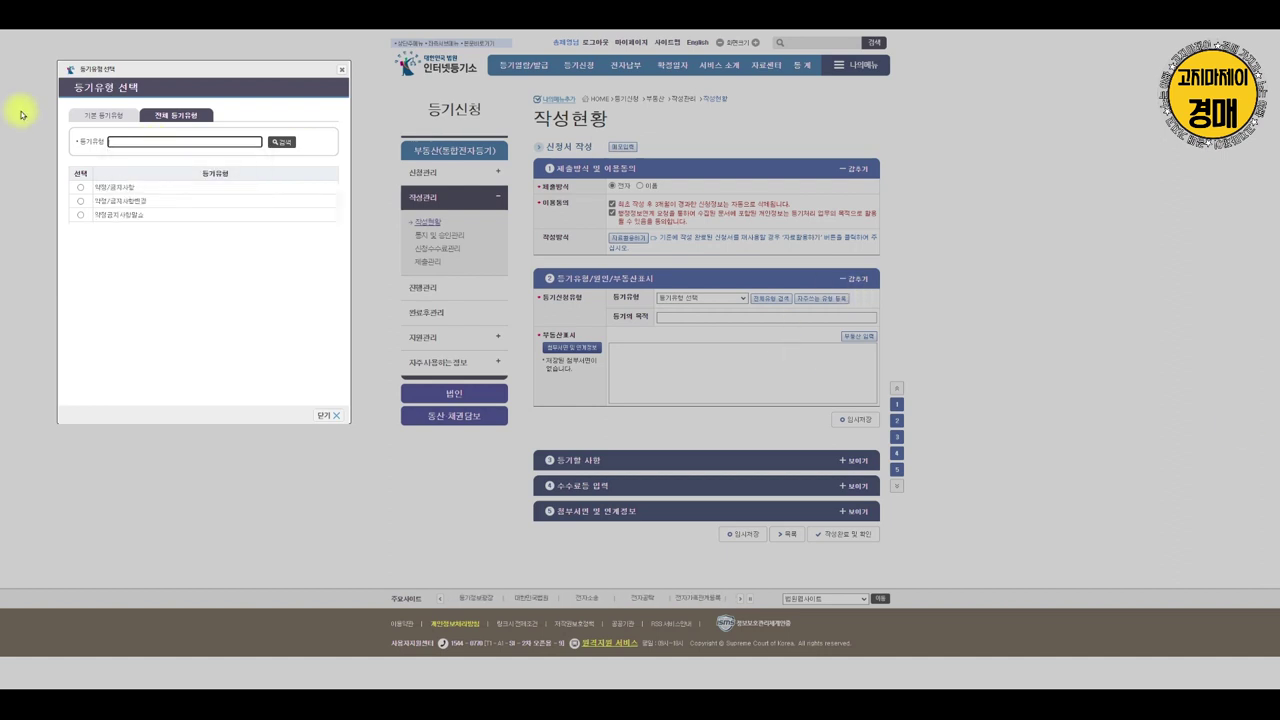
pyautogui.click(80, 188)
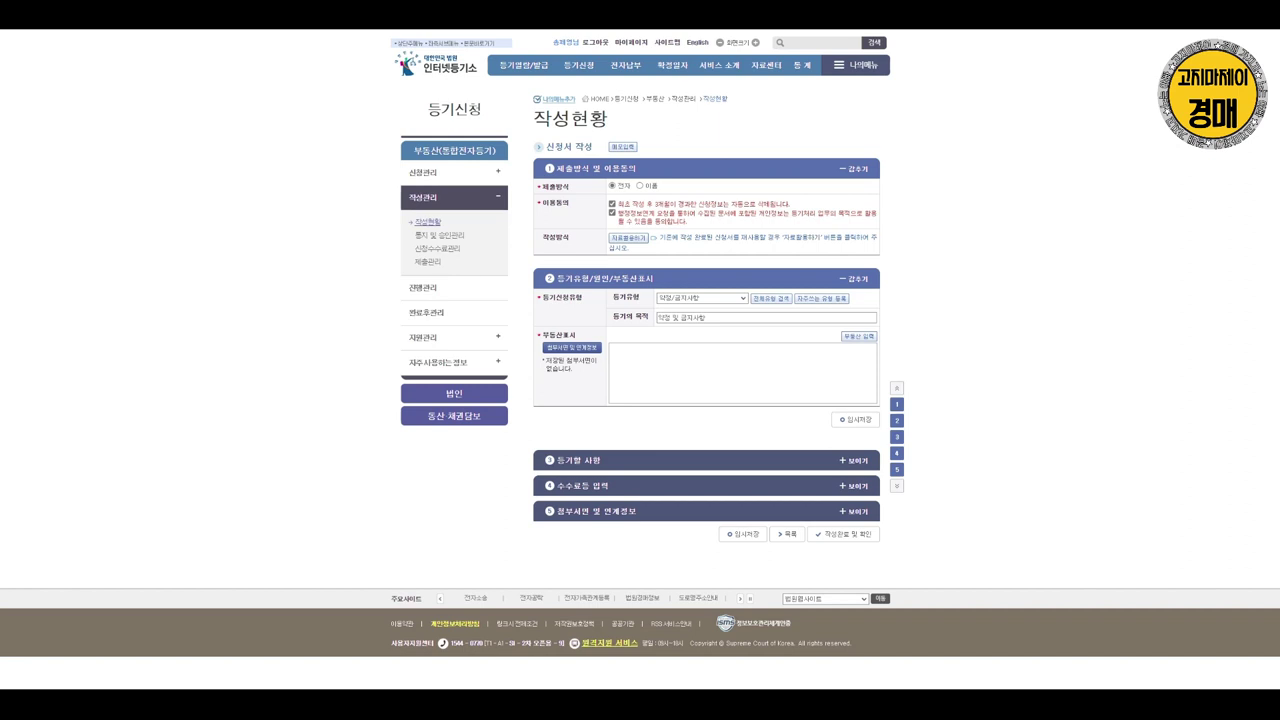
# Enter 민간 임대주택 등록 as the registration purpose and bring up the property entry window
pyautogui.click(746, 320)
pyautogui.write('임간 서')
pyautogui.write('택 등록)')
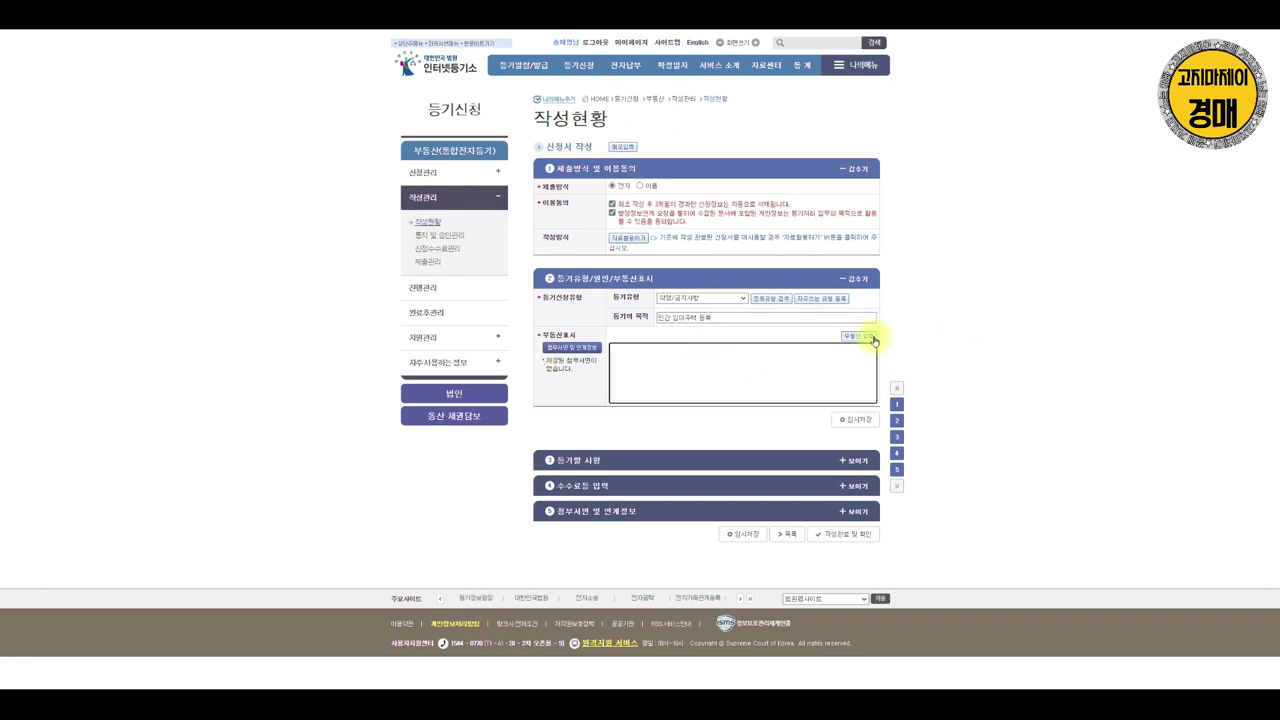
pyautogui.click(870, 337)
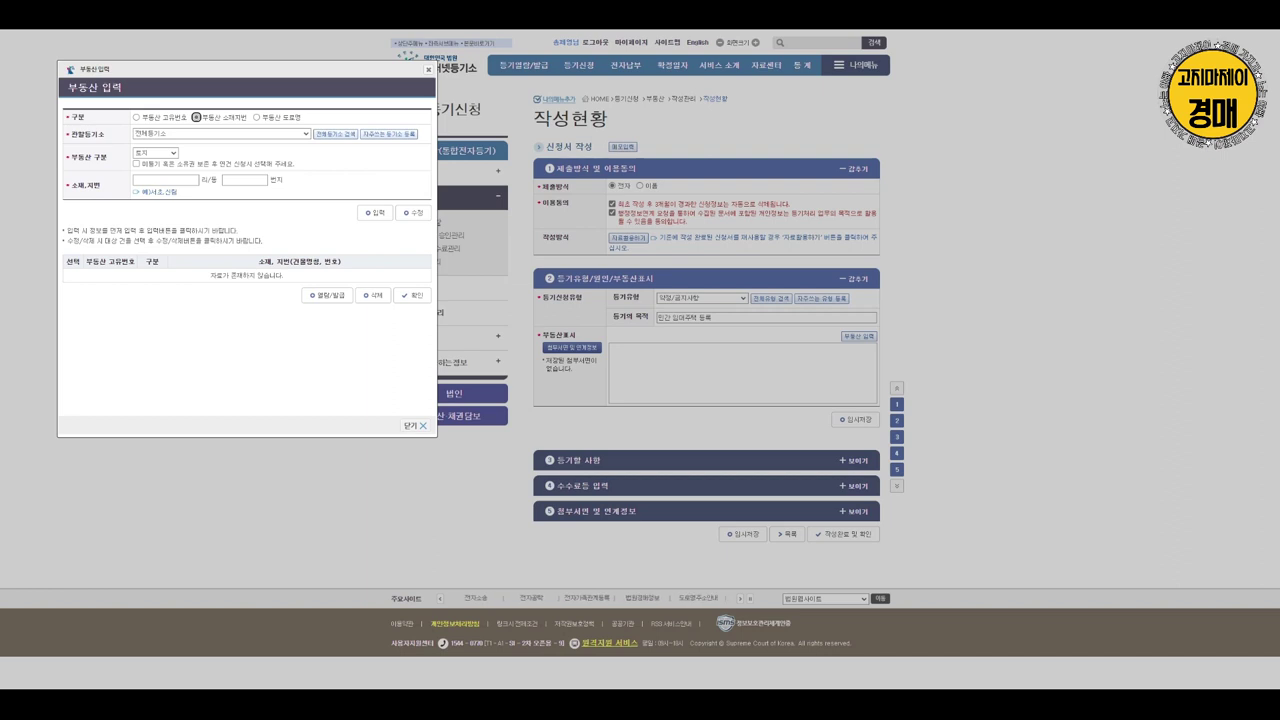
# Choose lookup by 부동산 고유번호 and move the register PDF aside to expose the form
pyautogui.click(136, 117)
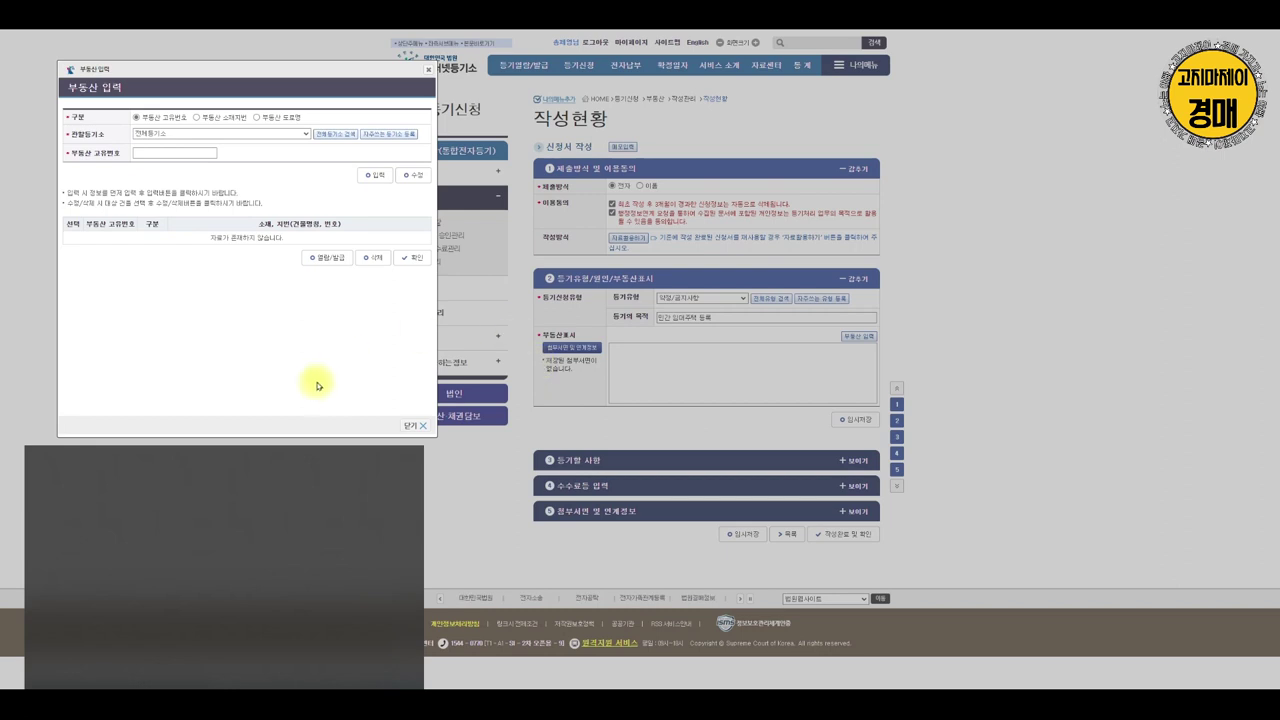
pyautogui.moveTo(1075, 285)
pyautogui.mouseDown()
pyautogui.moveTo(1045, 286)
pyautogui.moveTo(960, 355)
pyautogui.moveTo(1235, 325)
pyautogui.moveTo(1075, 285)
pyautogui.mouseUp()
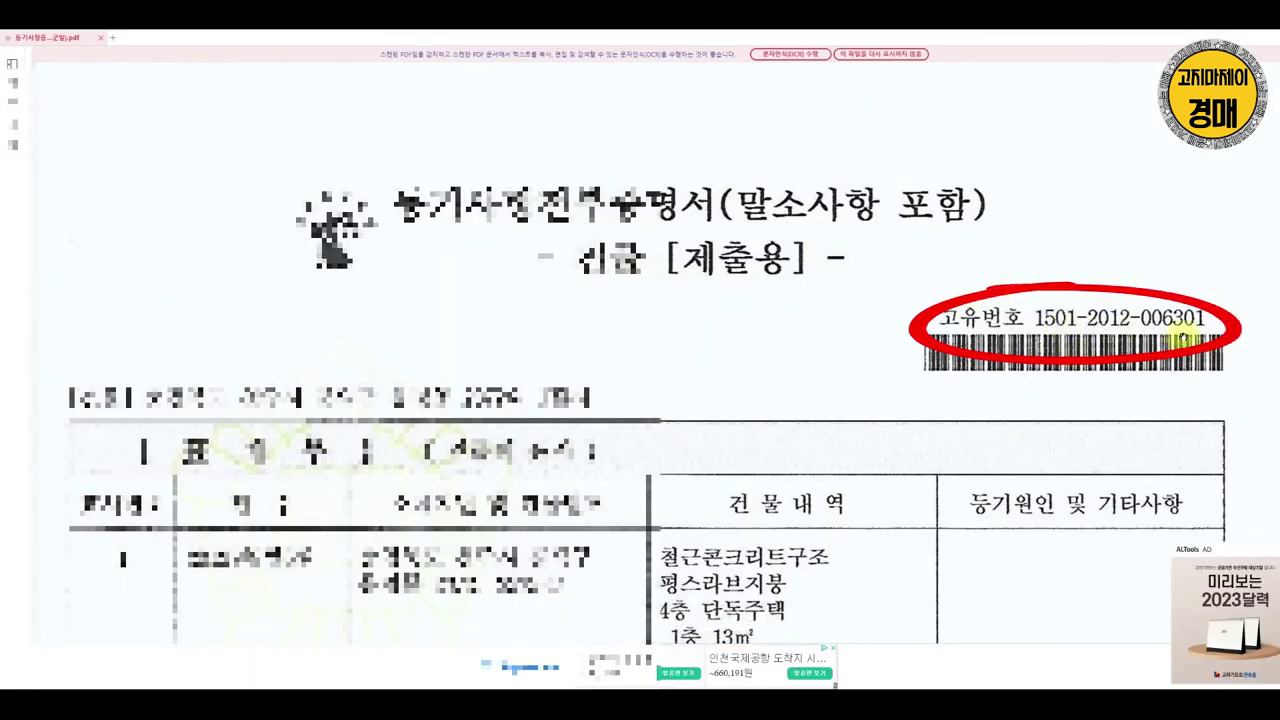
pyautogui.scroll(-5, 1030, 323)
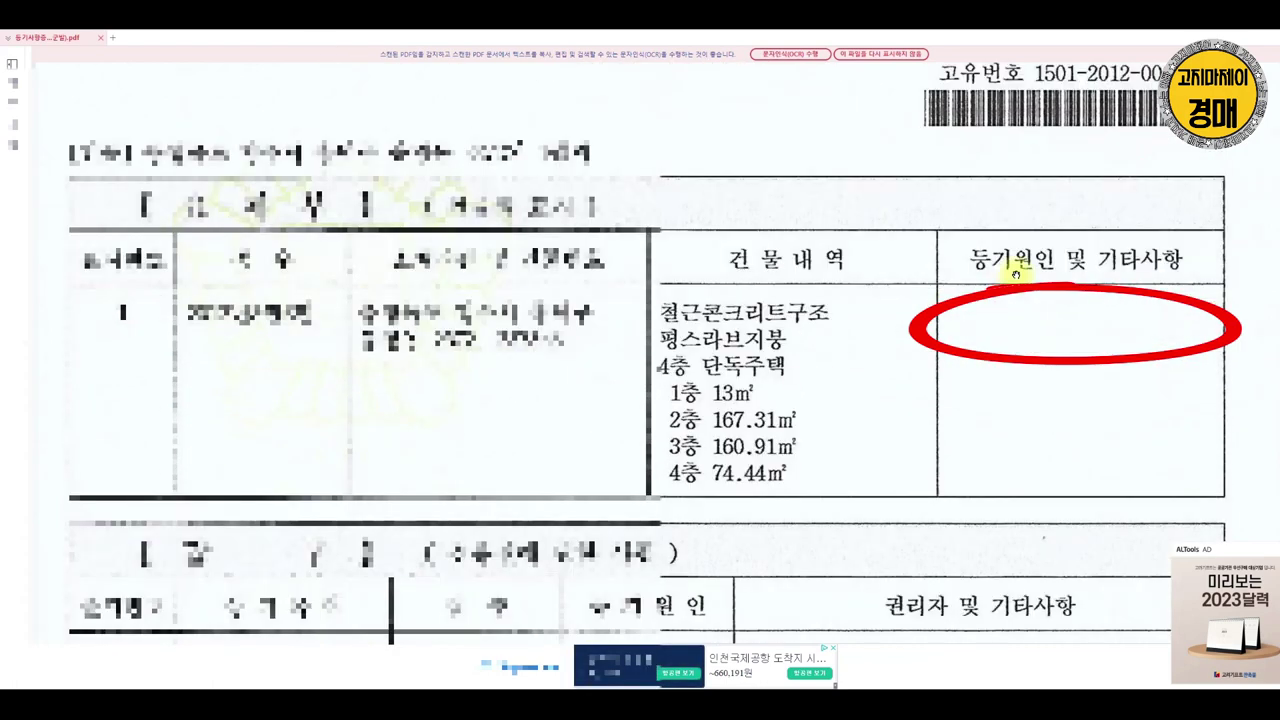
pyautogui.scroll(5, 1110, 328)
pyautogui.press('Escape')
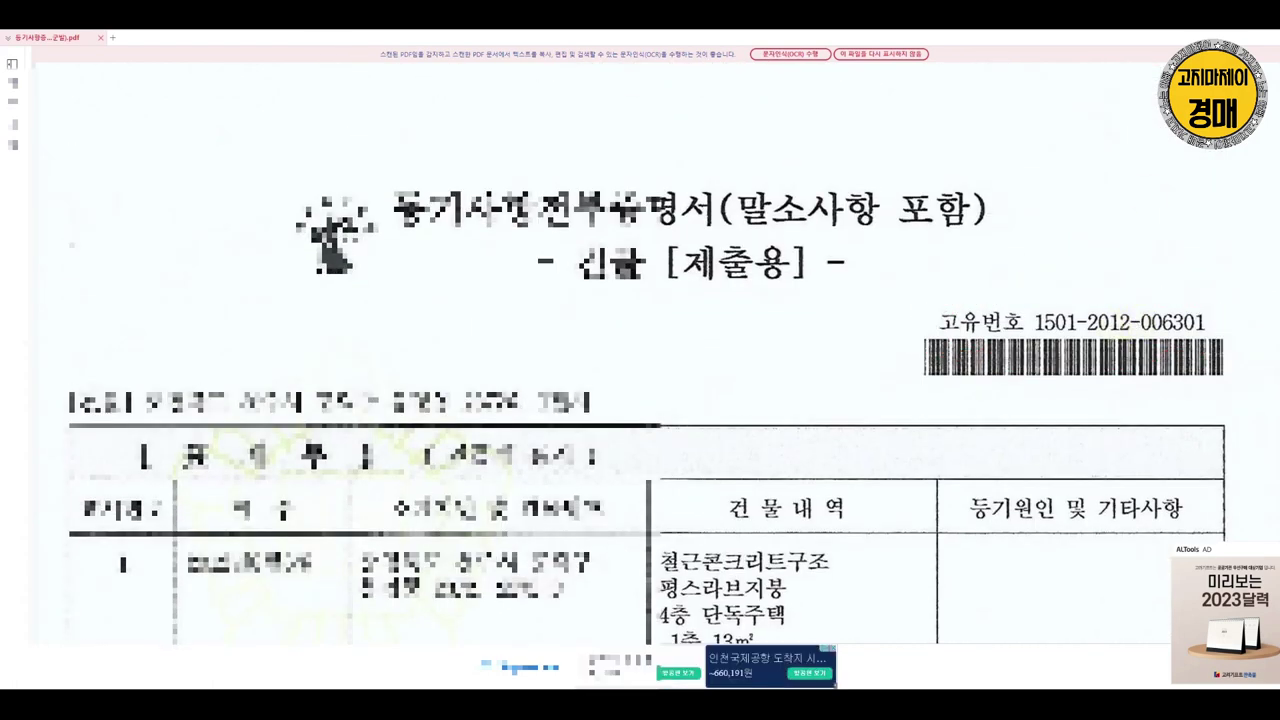
pyautogui.moveTo(755, 230); pyautogui.dragTo(578, 310)
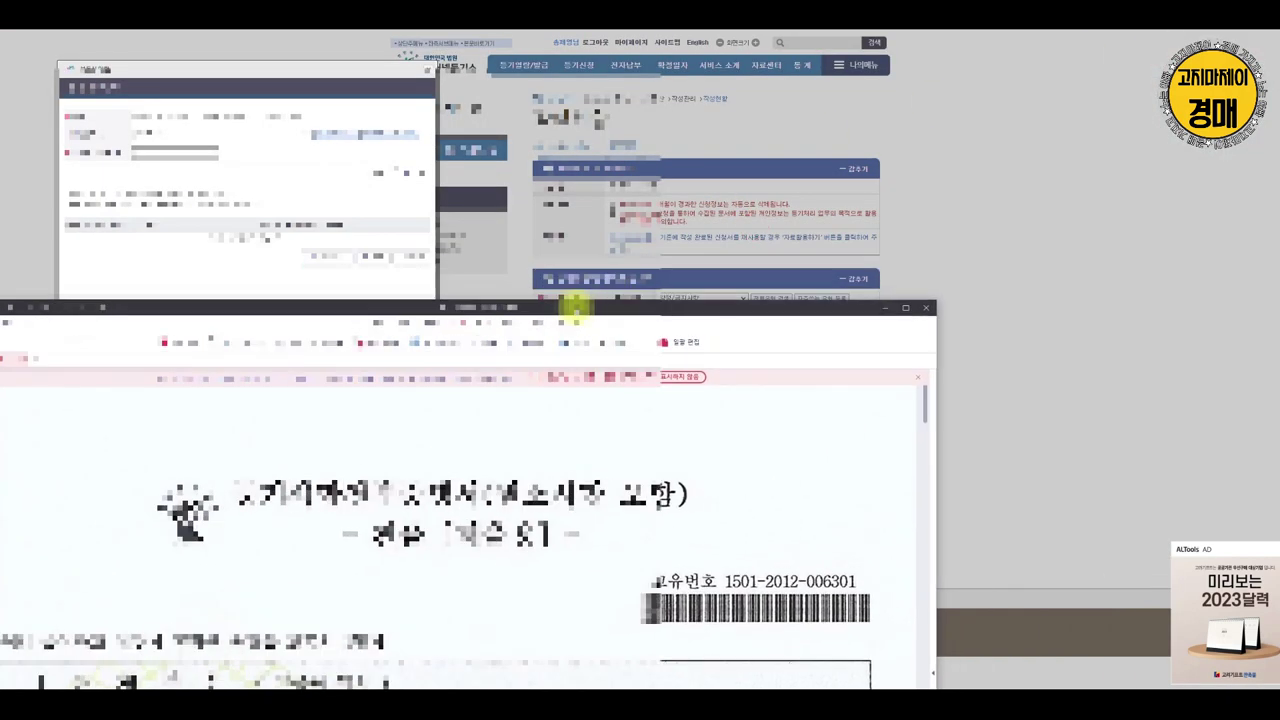
pyautogui.click(155, 153)
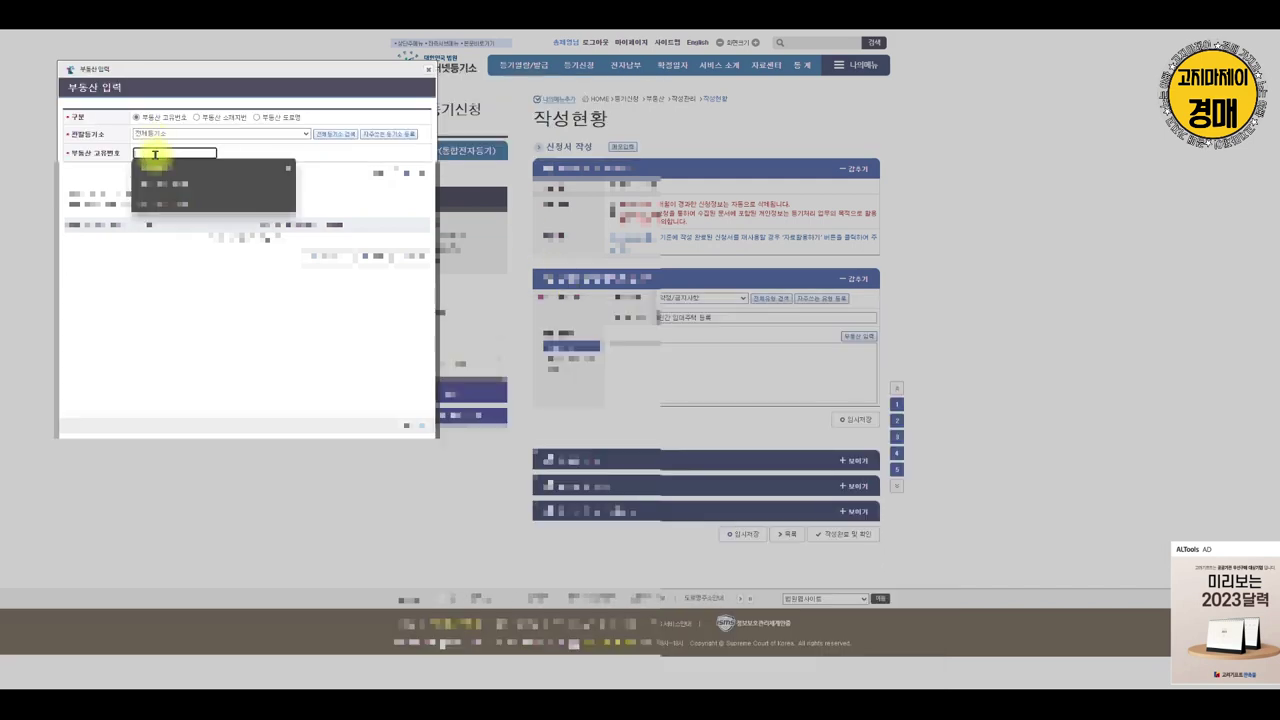
pyautogui.click(628, 688)
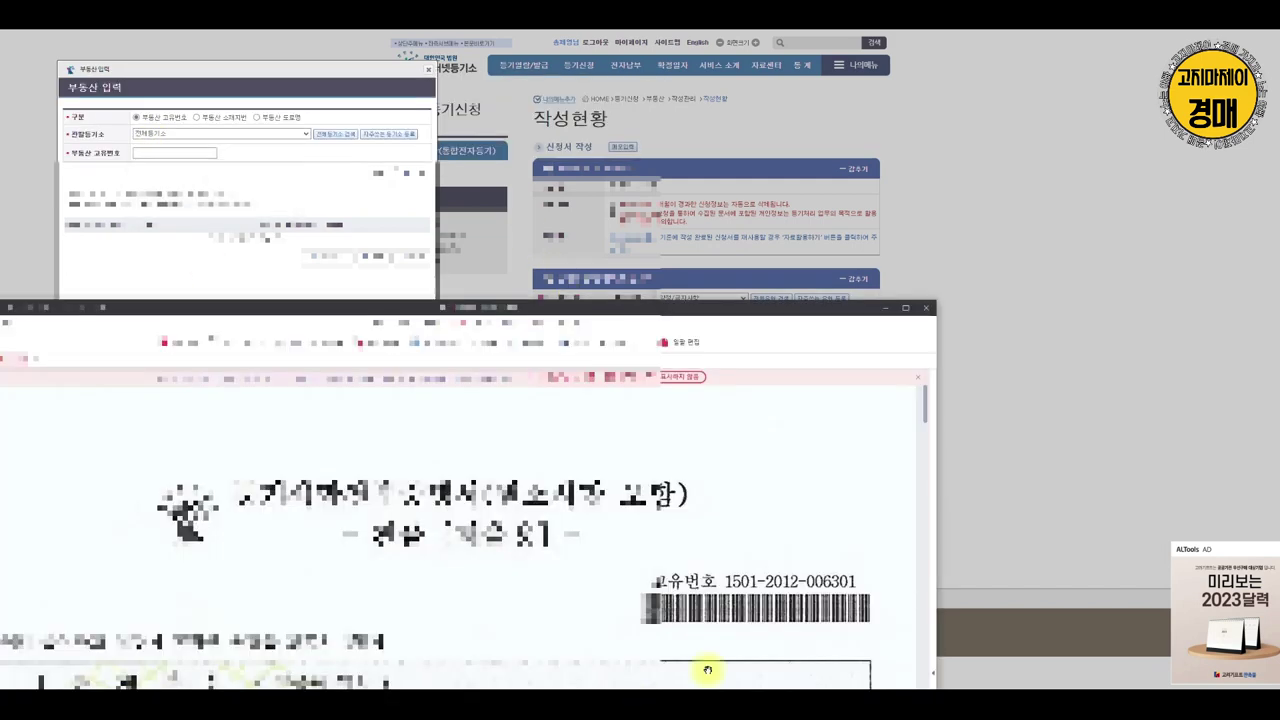
pyautogui.moveTo(766, 298); pyautogui.dragTo(714, 437)
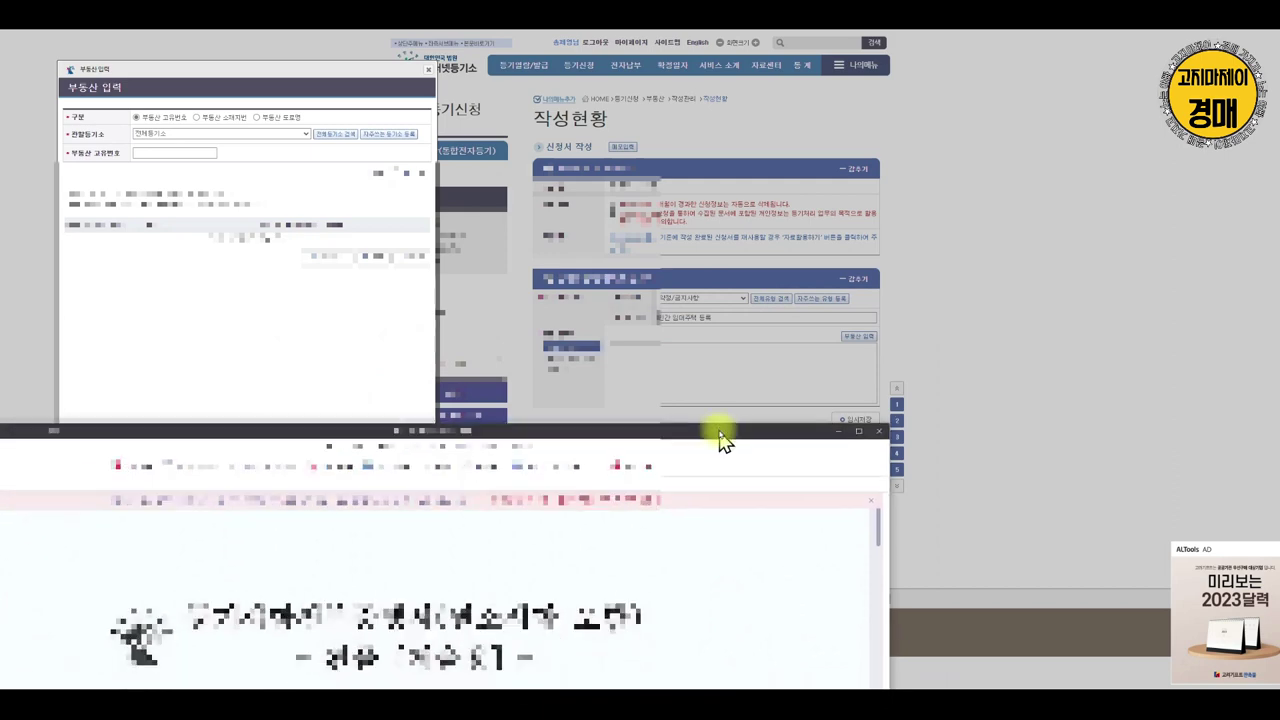
# Enter the property's unique register number, look it up, and add the found property
pyautogui.click(174, 155)
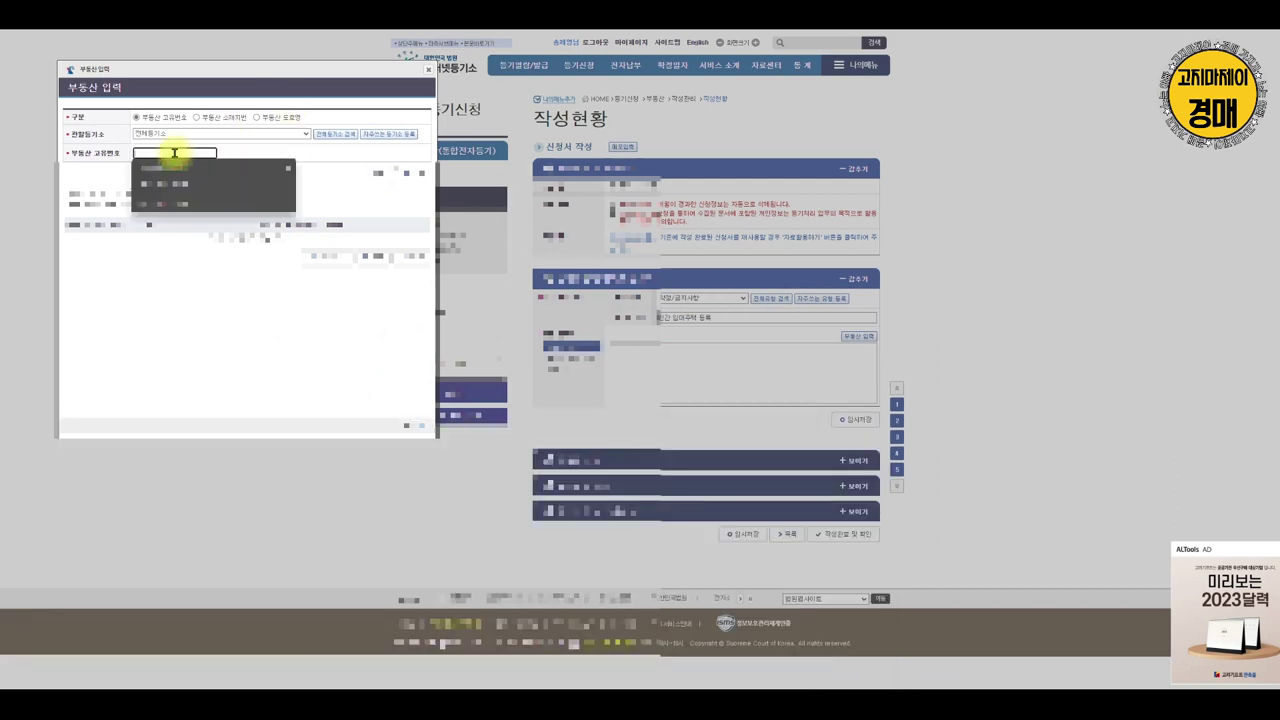
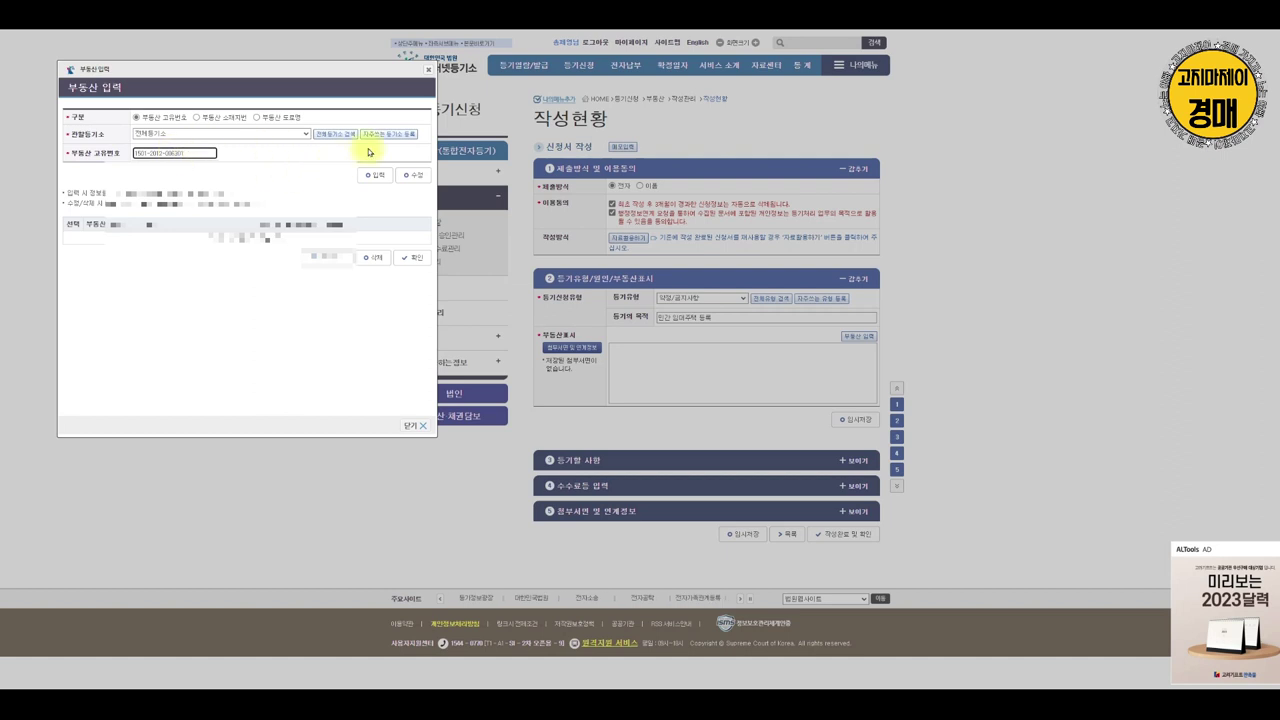
pyautogui.click(376, 175)
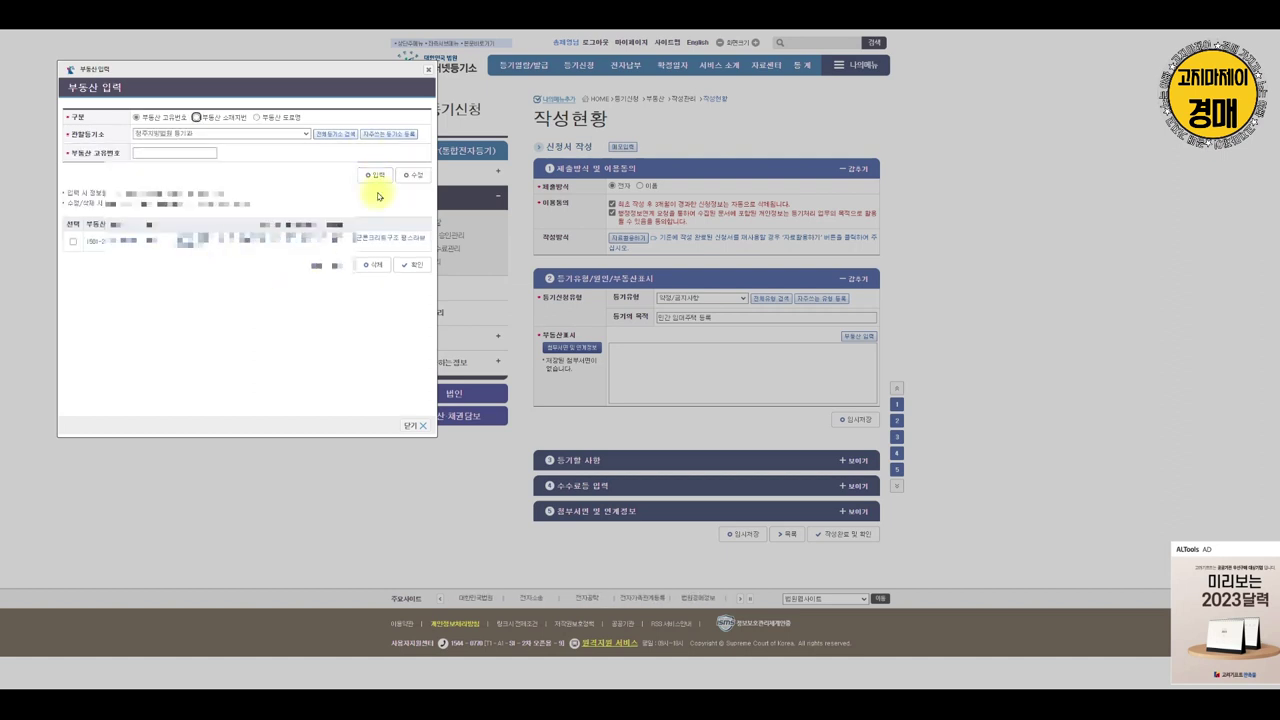
pyautogui.click(72, 241)
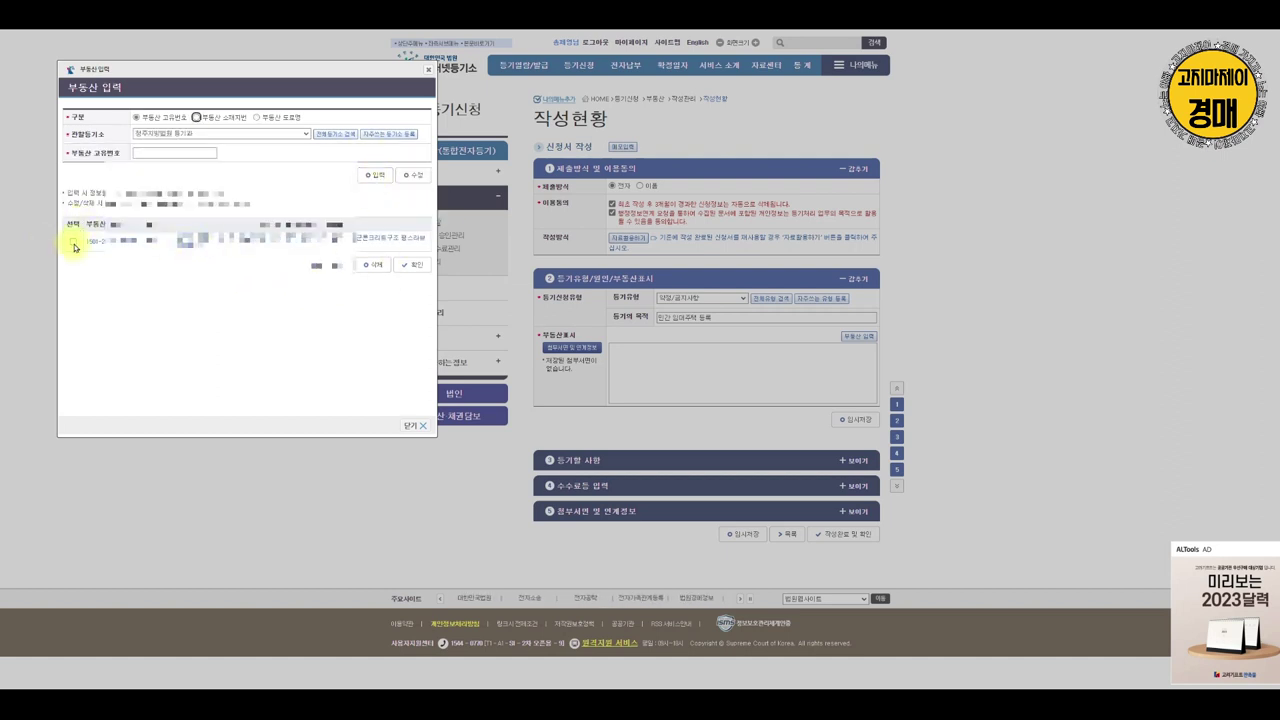
pyautogui.click(415, 265)
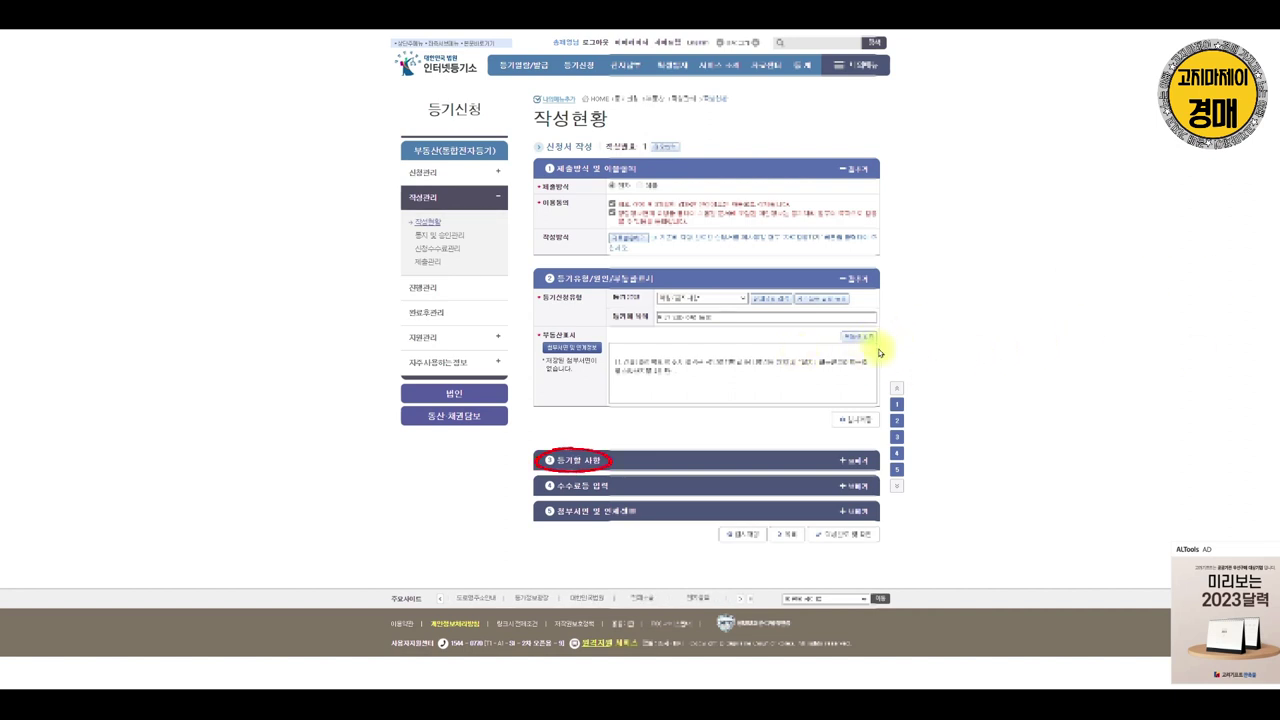
# Tick 민간임대주택 under 등기할 사항 and confirm the change
pyautogui.click(877, 459)
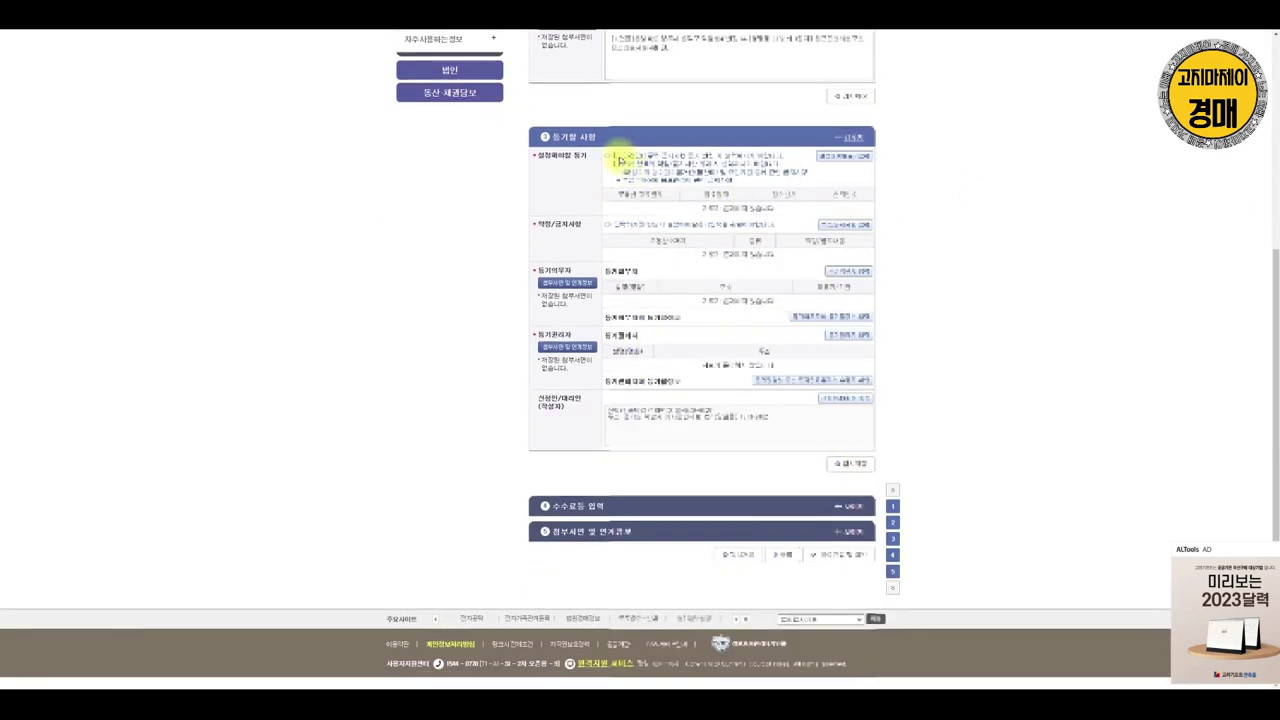
pyautogui.click(608, 160)
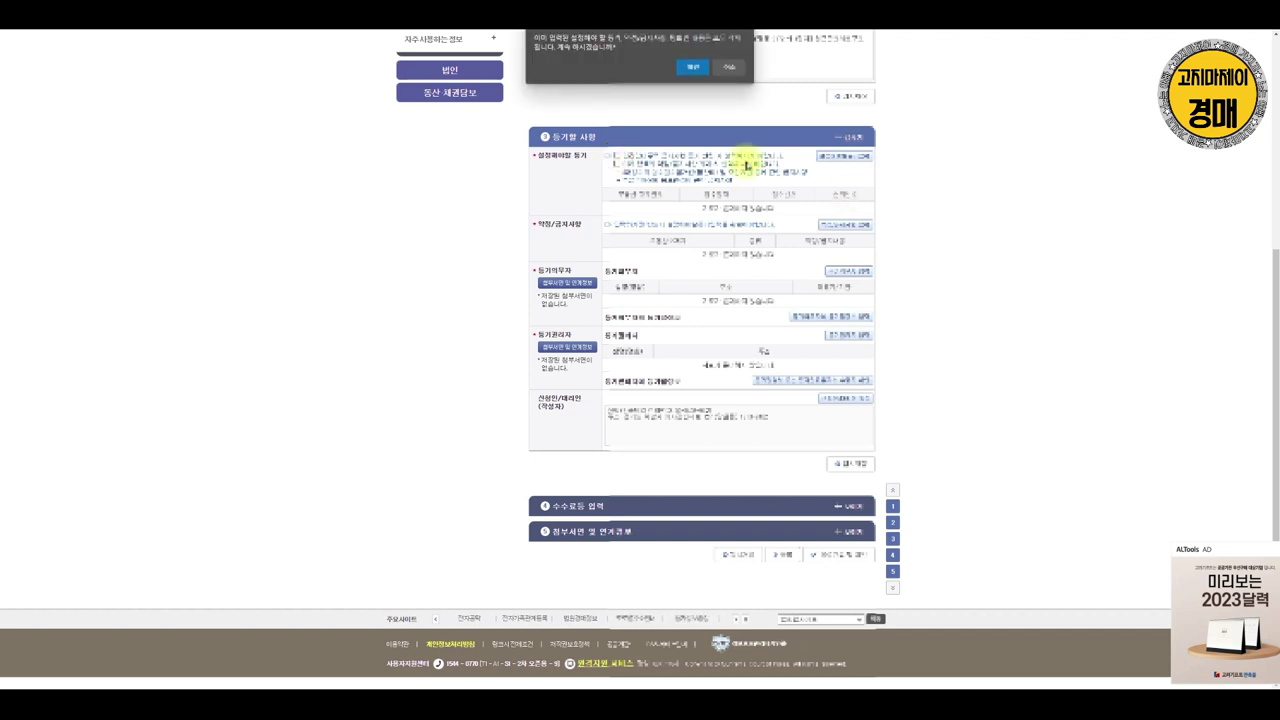
pyautogui.click(692, 67)
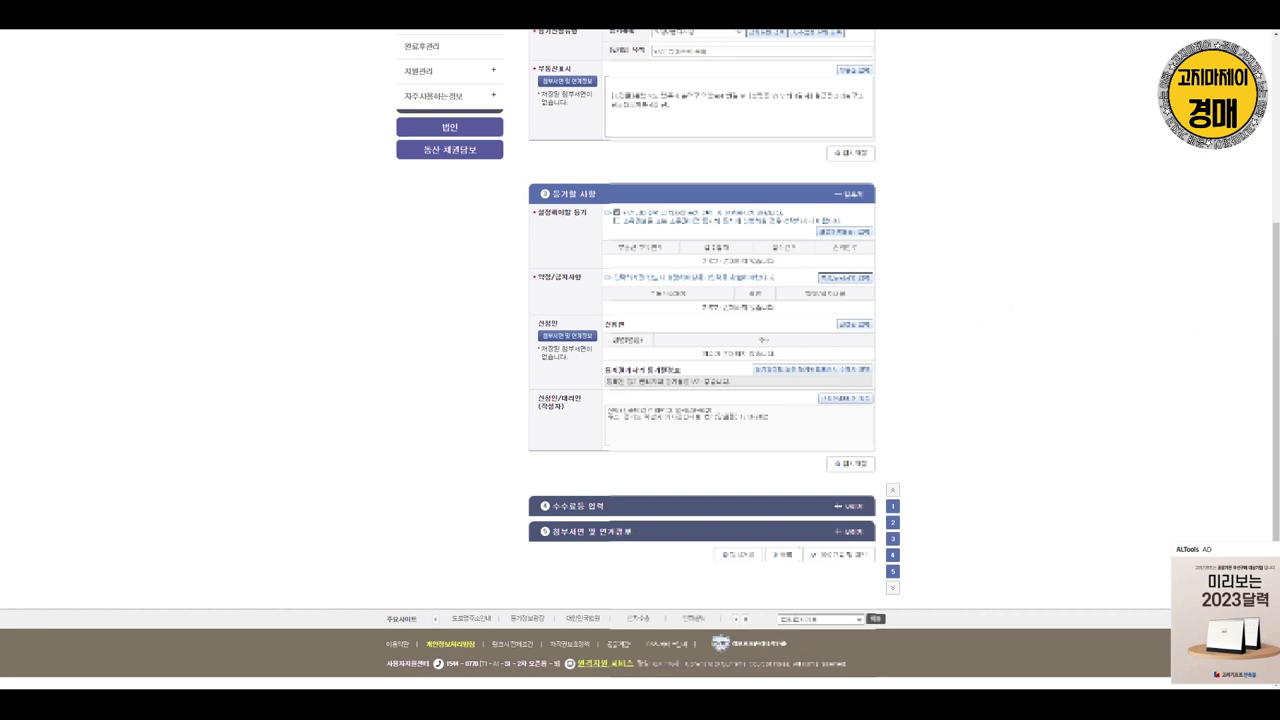
# Add the 2019-06-21 ownership-transfer entry, rank 15, as the registration to restrict
pyautogui.click(845, 231)
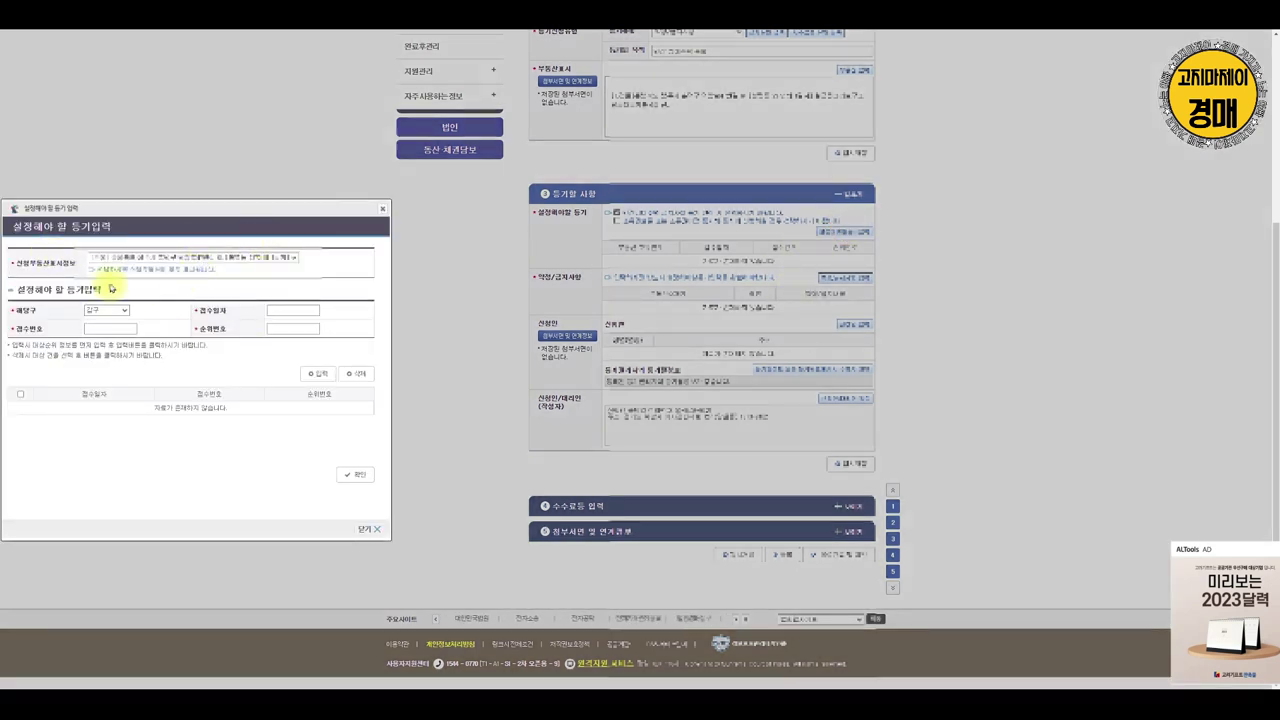
pyautogui.click(322, 373)
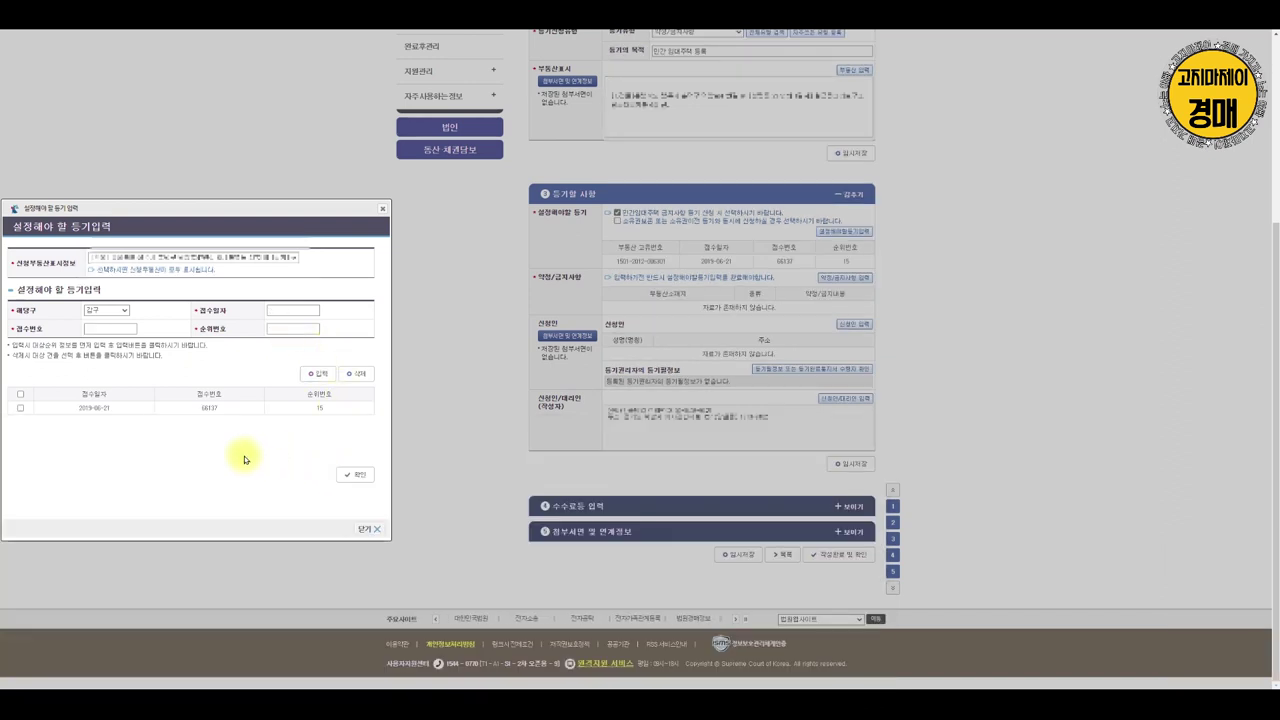
pyautogui.click(22, 409)
pyautogui.click(354, 474)
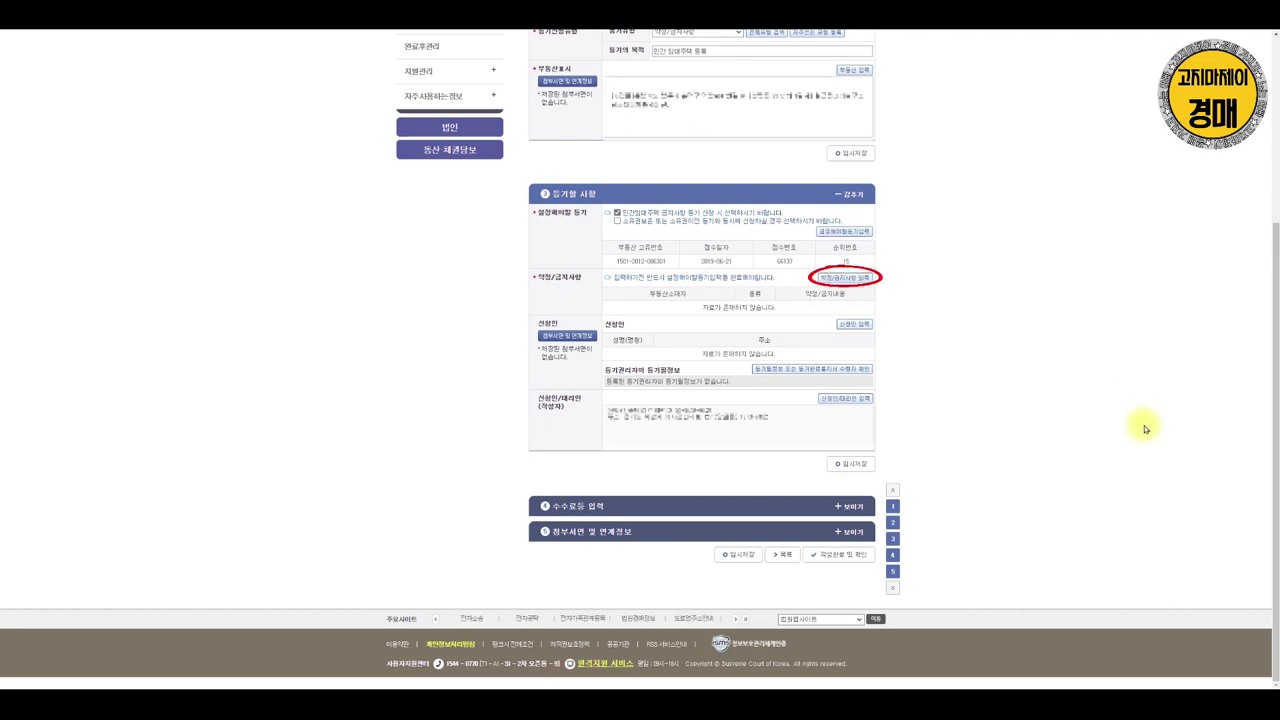
# Add a 민간임대주택 restriction dated 2019-07-12, then expand the 수수료등 입력 section
pyautogui.click(845, 277)
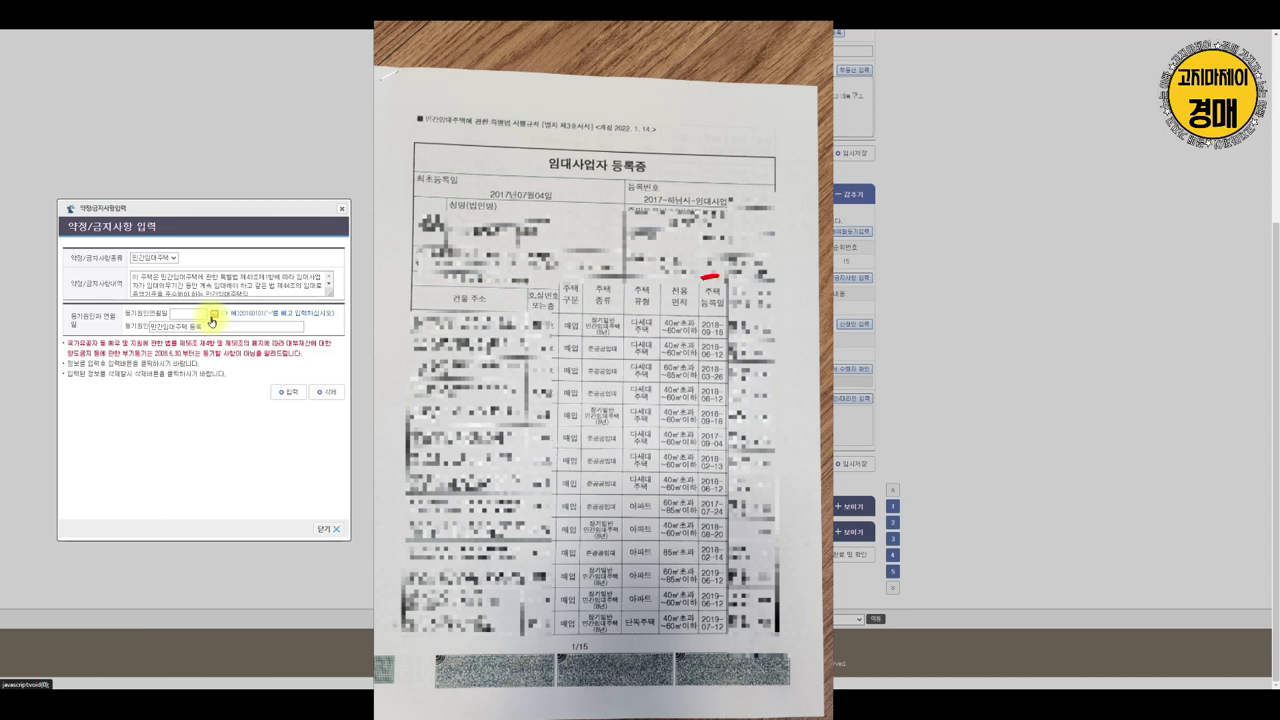
pyautogui.click(213, 315)
pyautogui.click(225, 348)
pyautogui.click(241, 356)
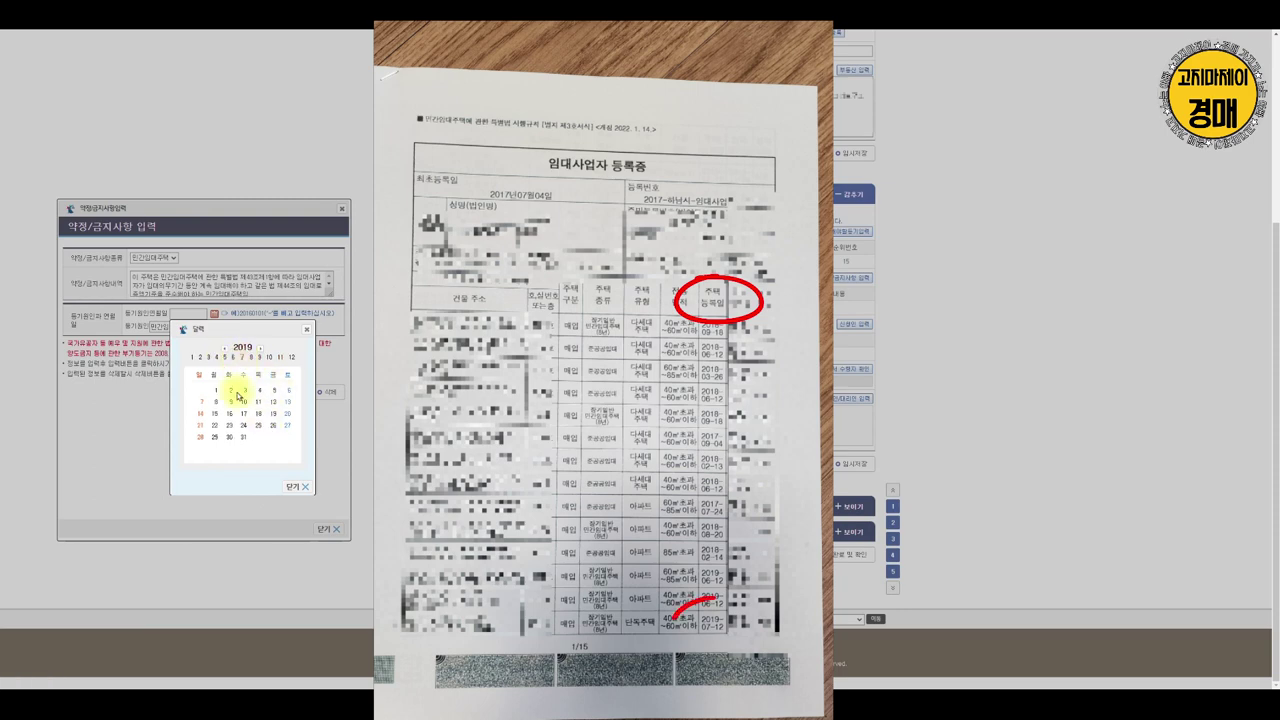
pyautogui.click(273, 401)
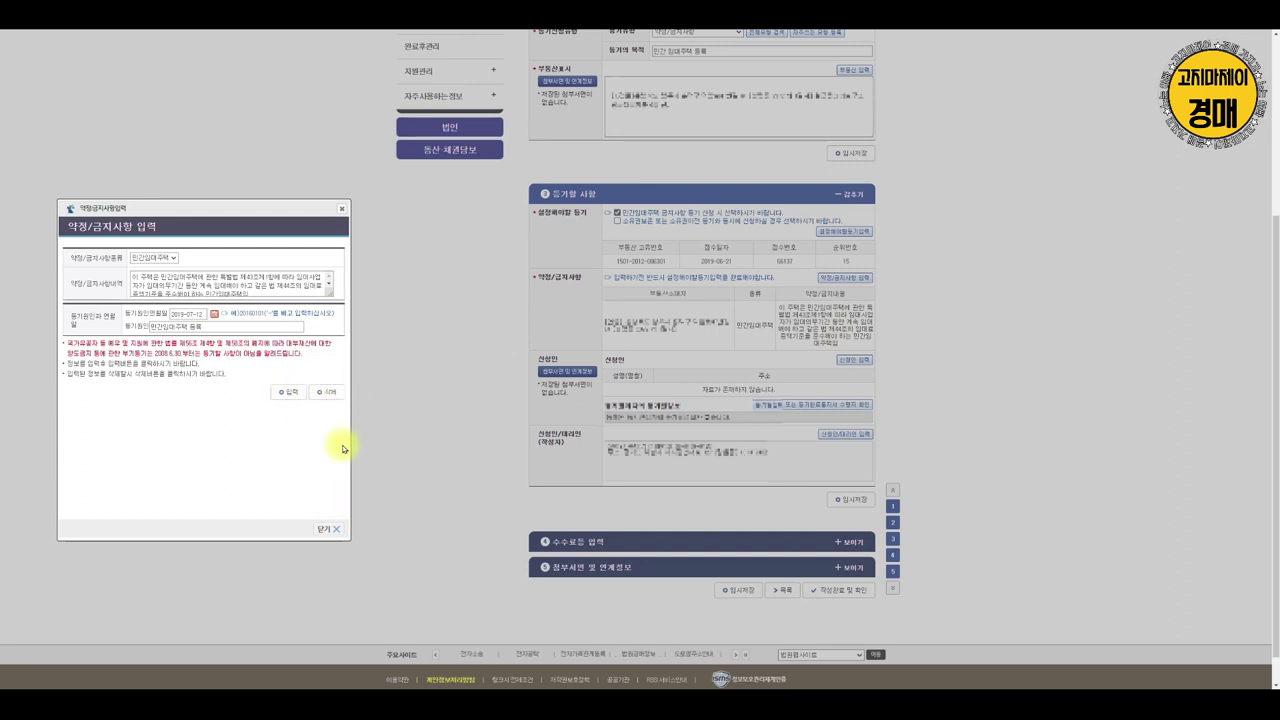
pyautogui.click(328, 528)
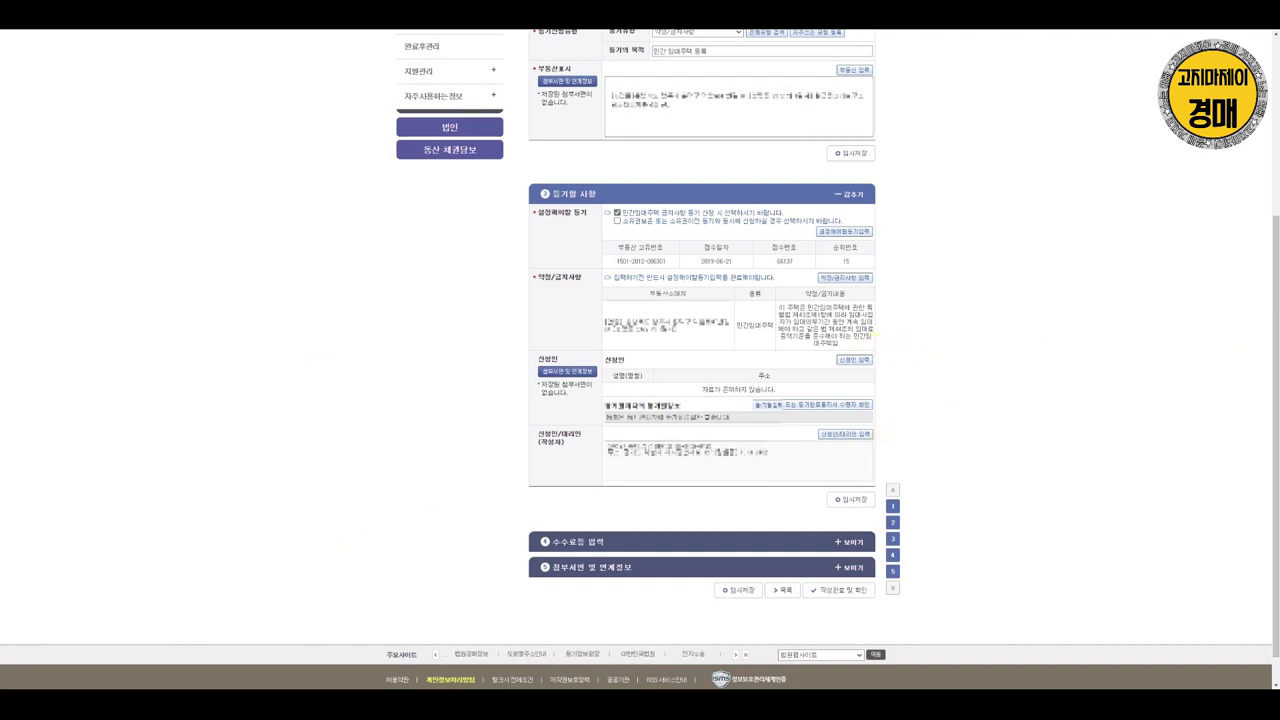
pyautogui.click(850, 542)
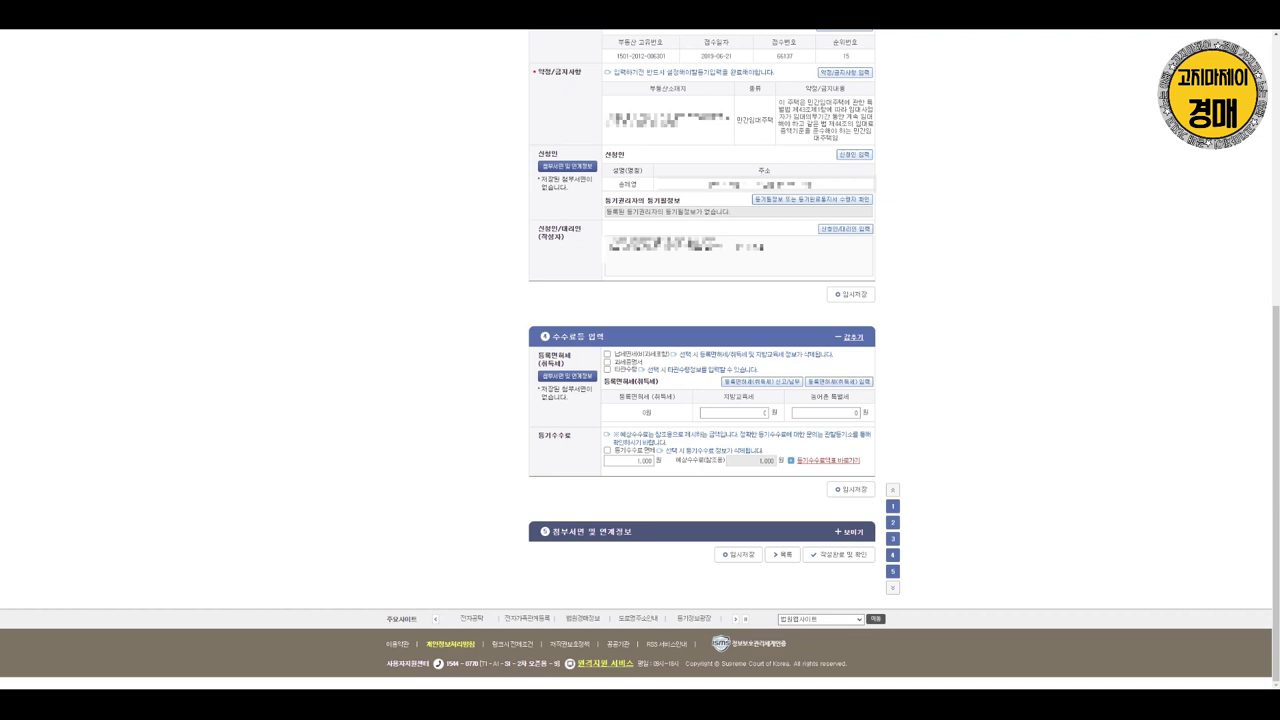
# Open the 등록면허세 receipt entry with the captured Wetax payment page placed beside it
pyautogui.click(845, 381)
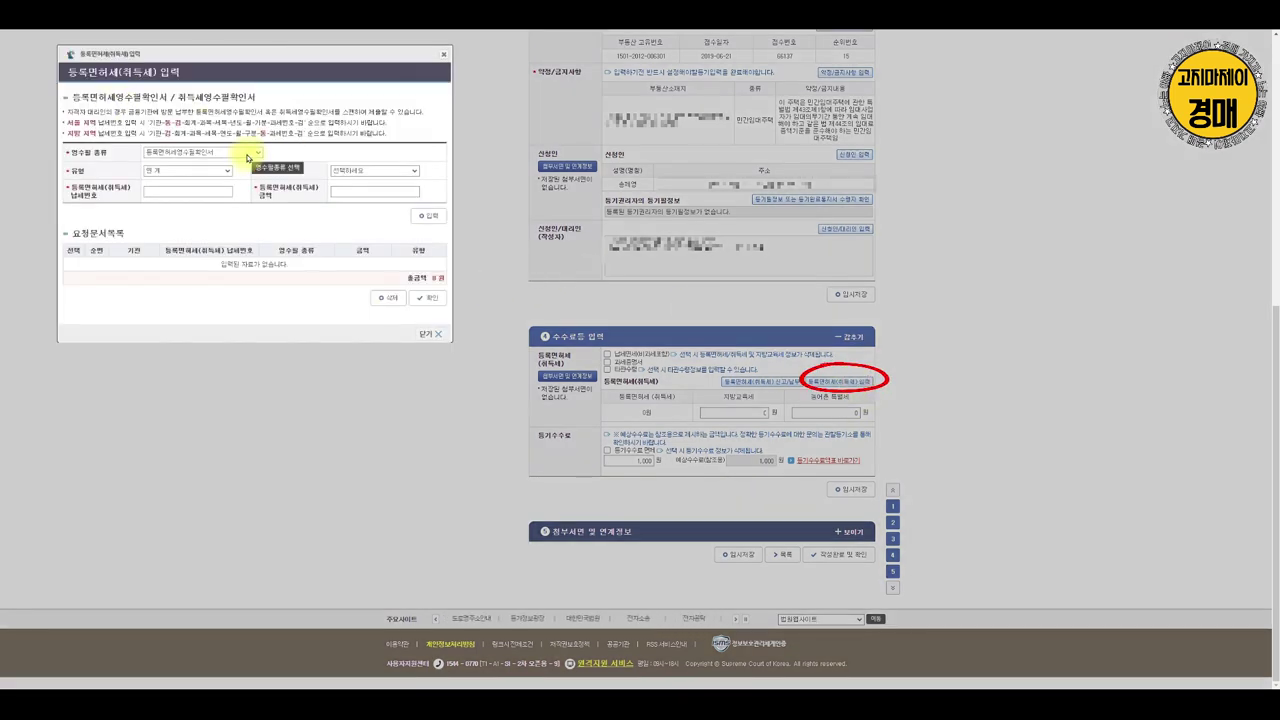
pyautogui.click(177, 191)
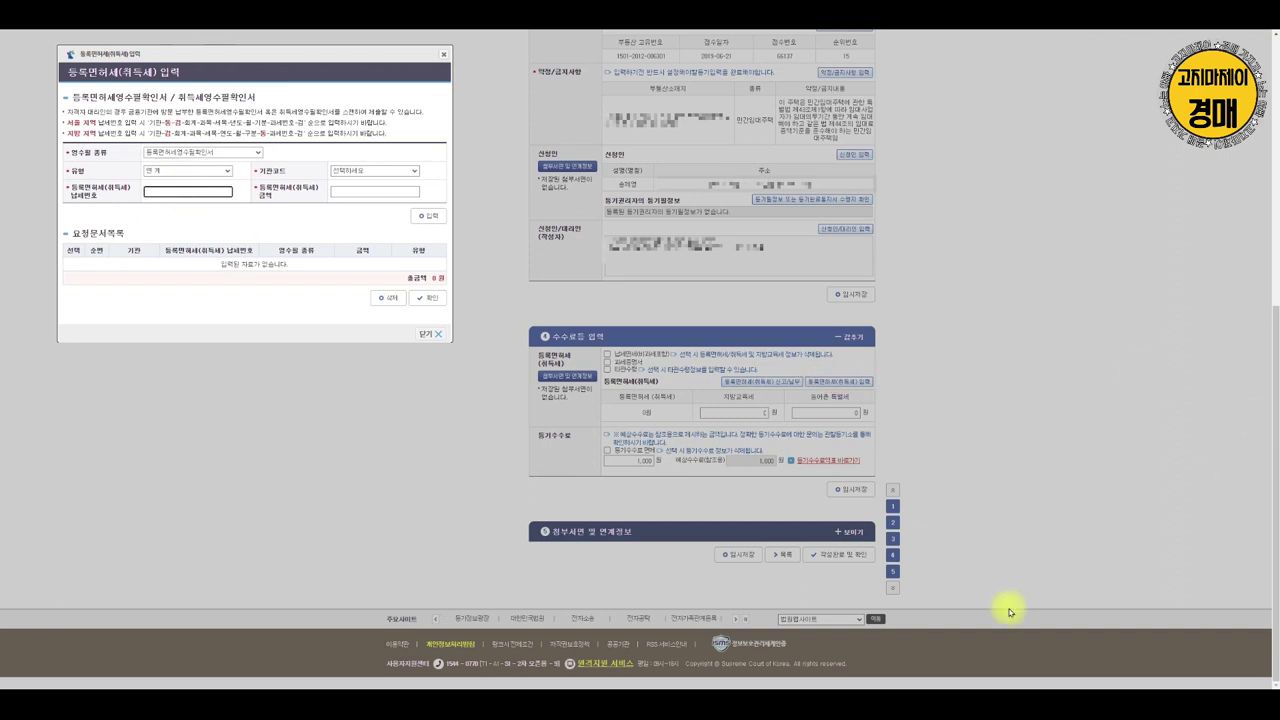
pyautogui.click(1238, 642)
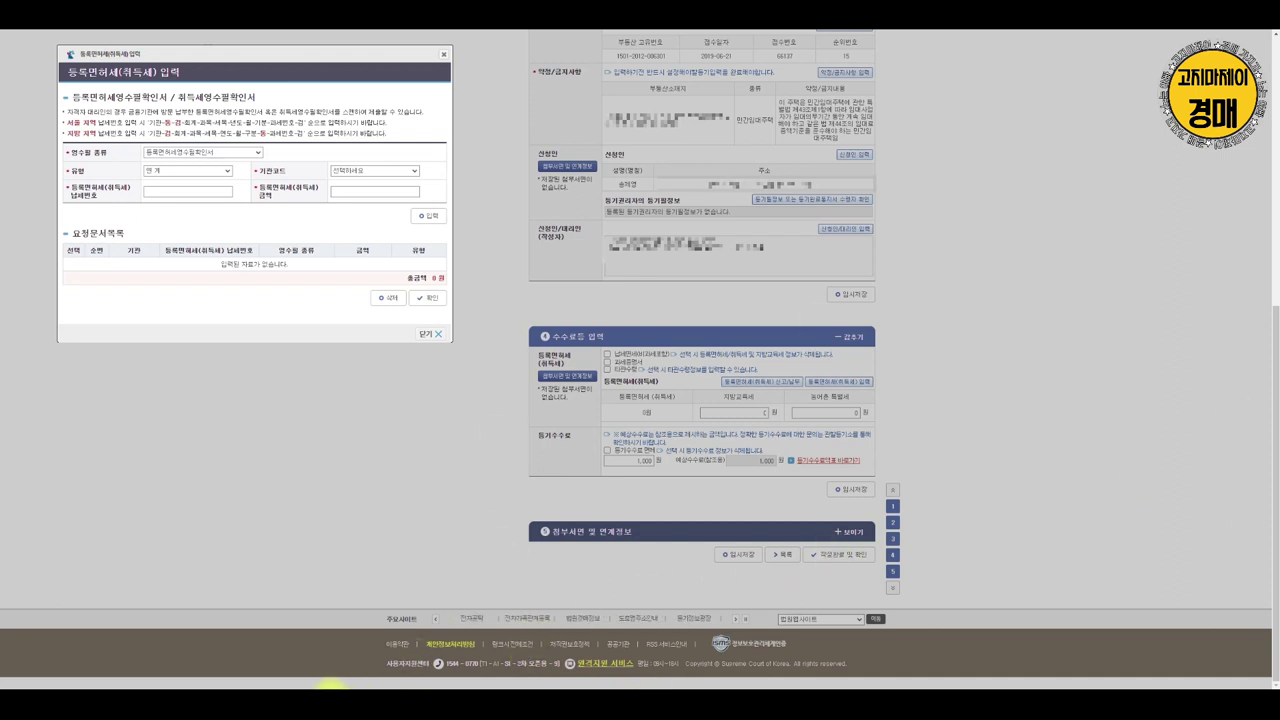
pyautogui.click(340, 688)
pyautogui.moveTo(578, 122); pyautogui.dragTo(895, 56)
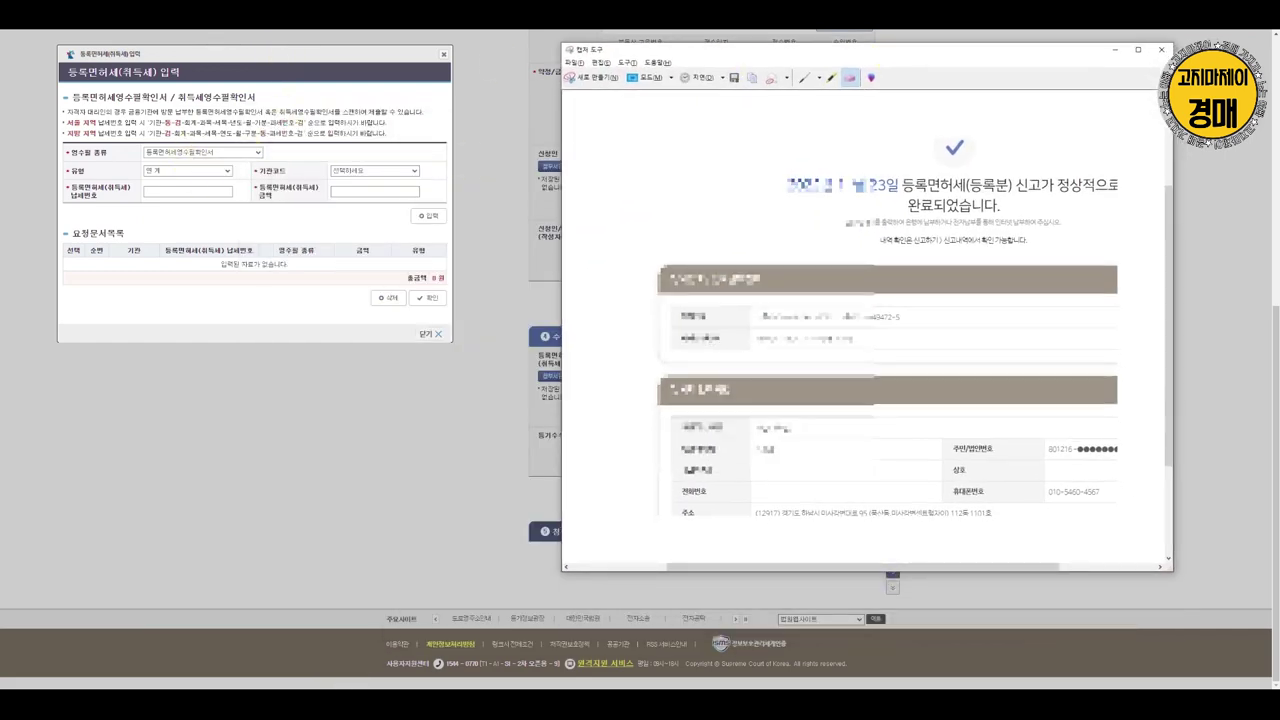
# Set the issuing authority to 충청북도 and check the captured tax receipt
pyautogui.click(374, 170)
pyautogui.click(366, 274)
pyautogui.click(183, 191)
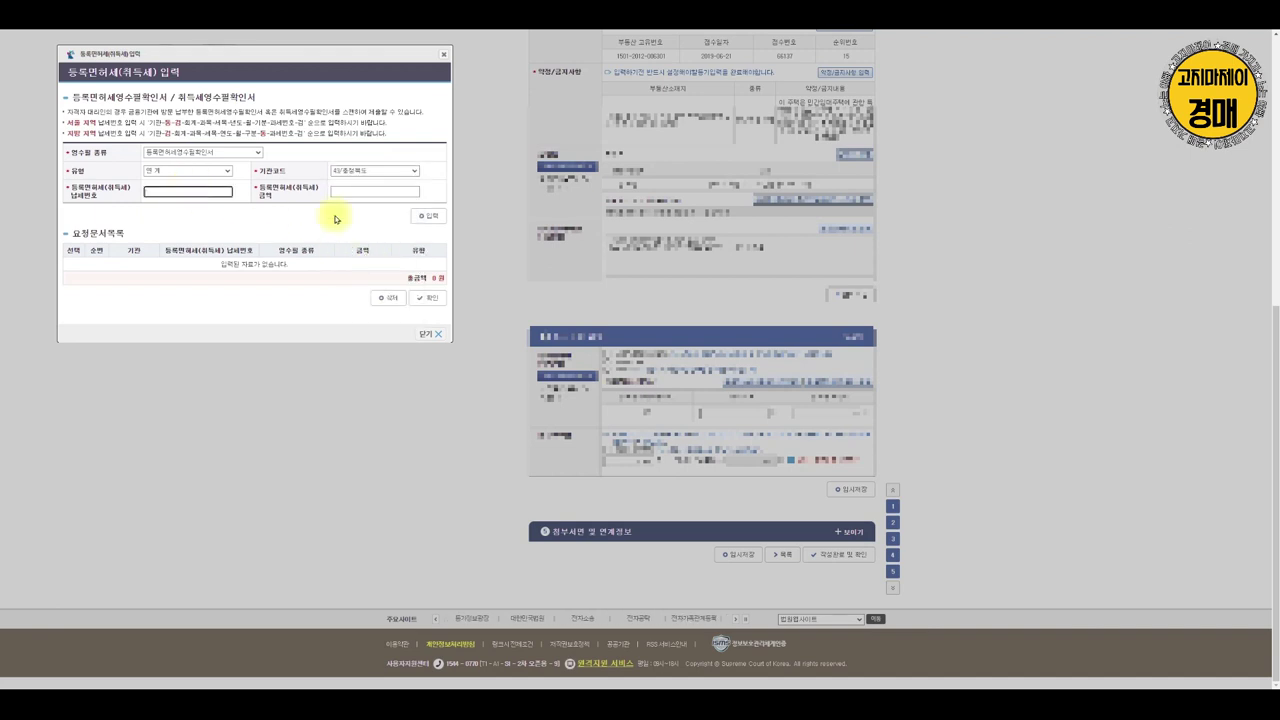
pyautogui.hotkey('alt', 'Tab')
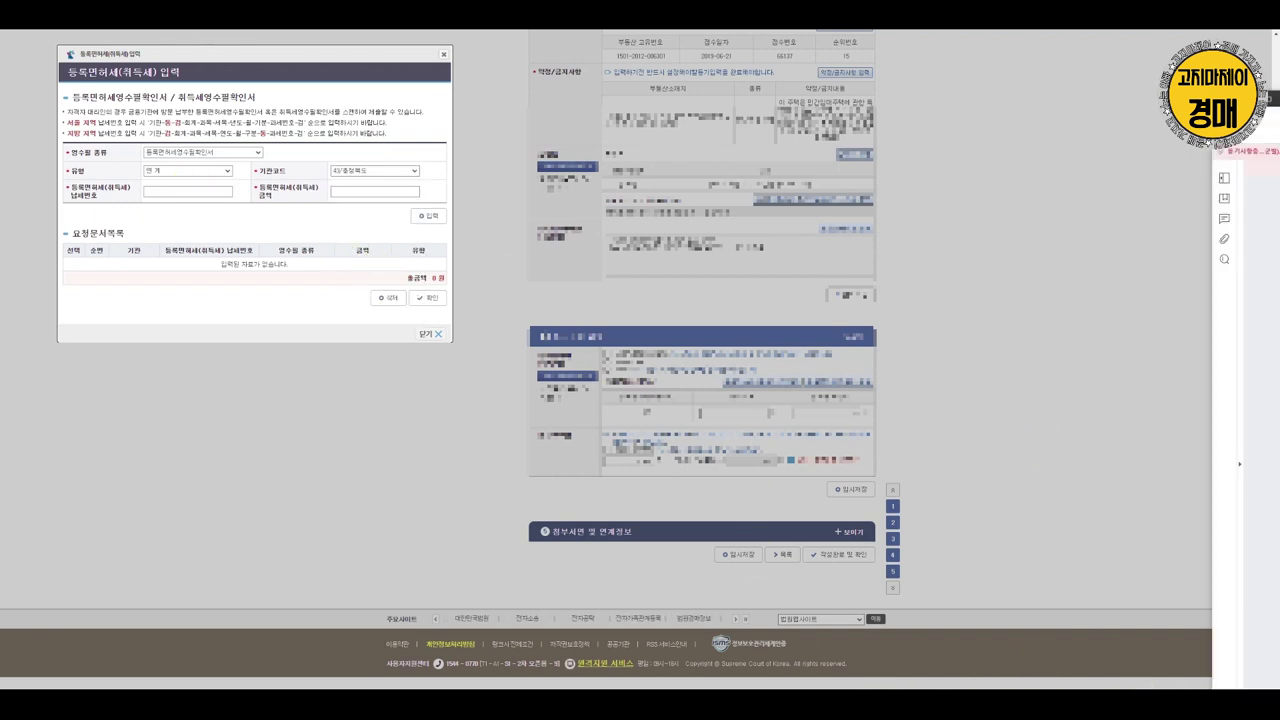
pyautogui.hotkey('alt', 'Tab')
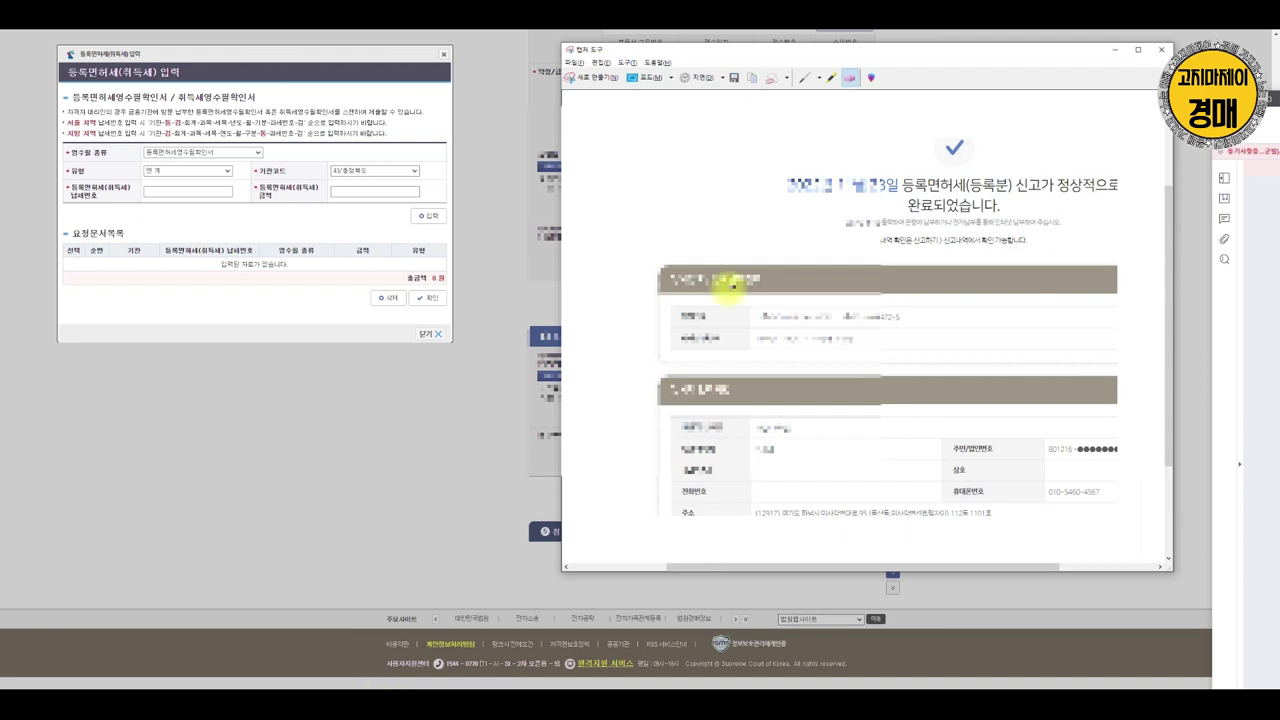
pyautogui.hotkey('alt', 'Tab')
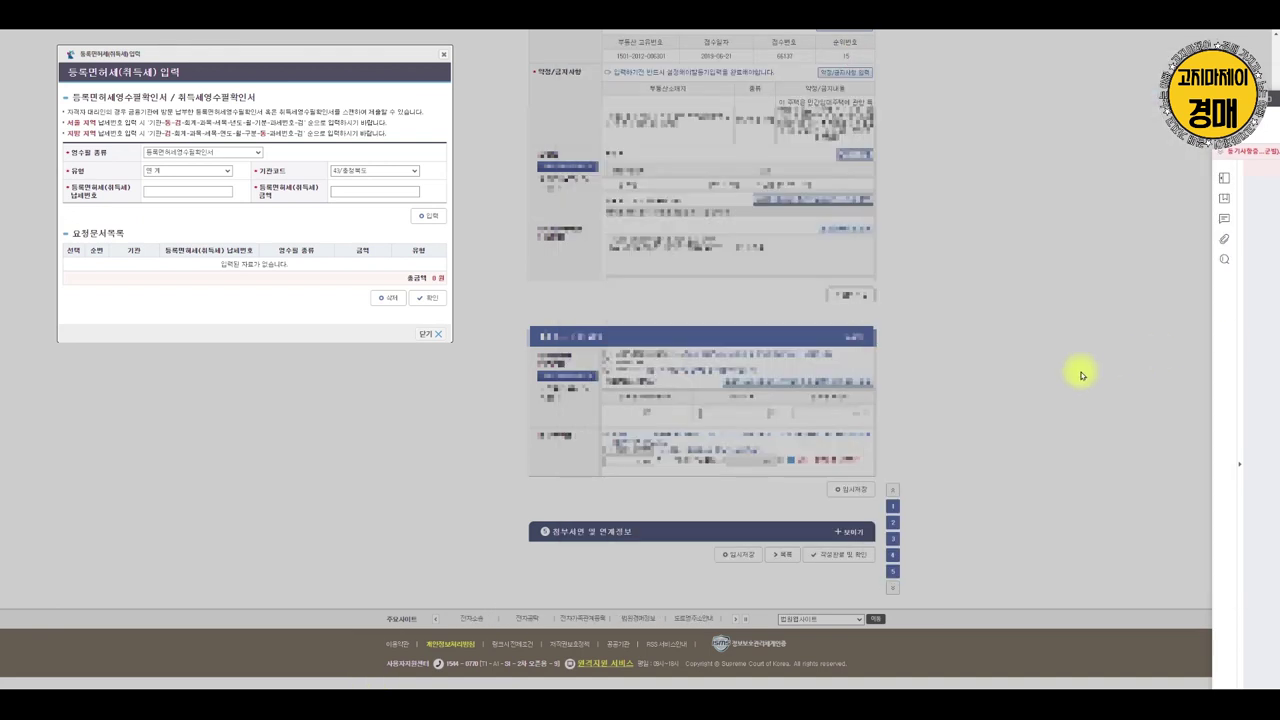
# Enter the tax payment number and amount 6,000, add it, and tick the row
pyautogui.click(176, 192)
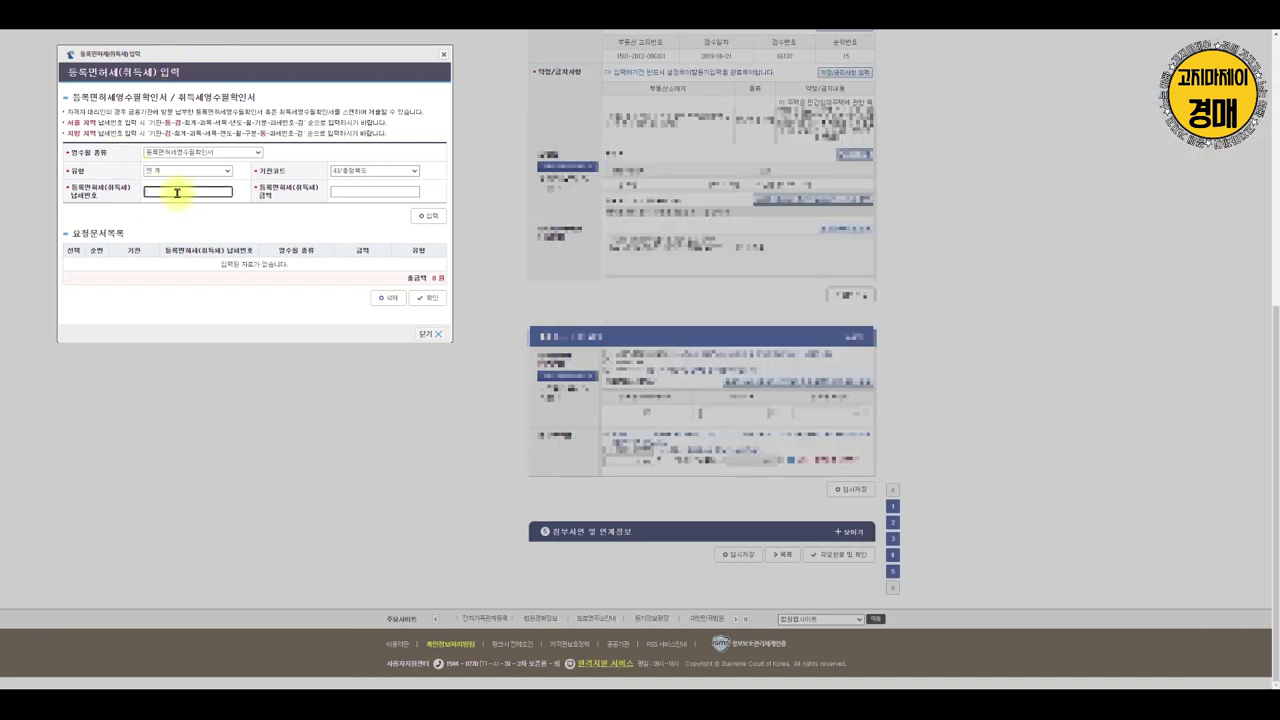
pyautogui.write('1135')
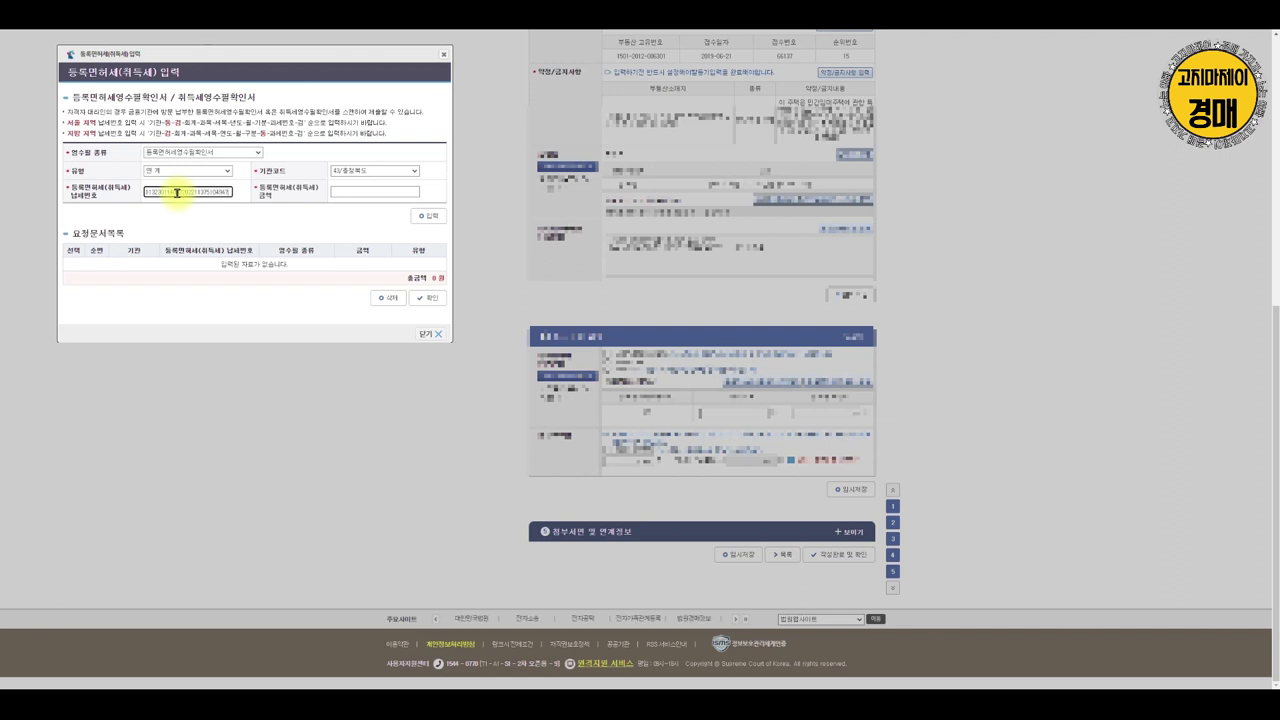
pyautogui.click(386, 192)
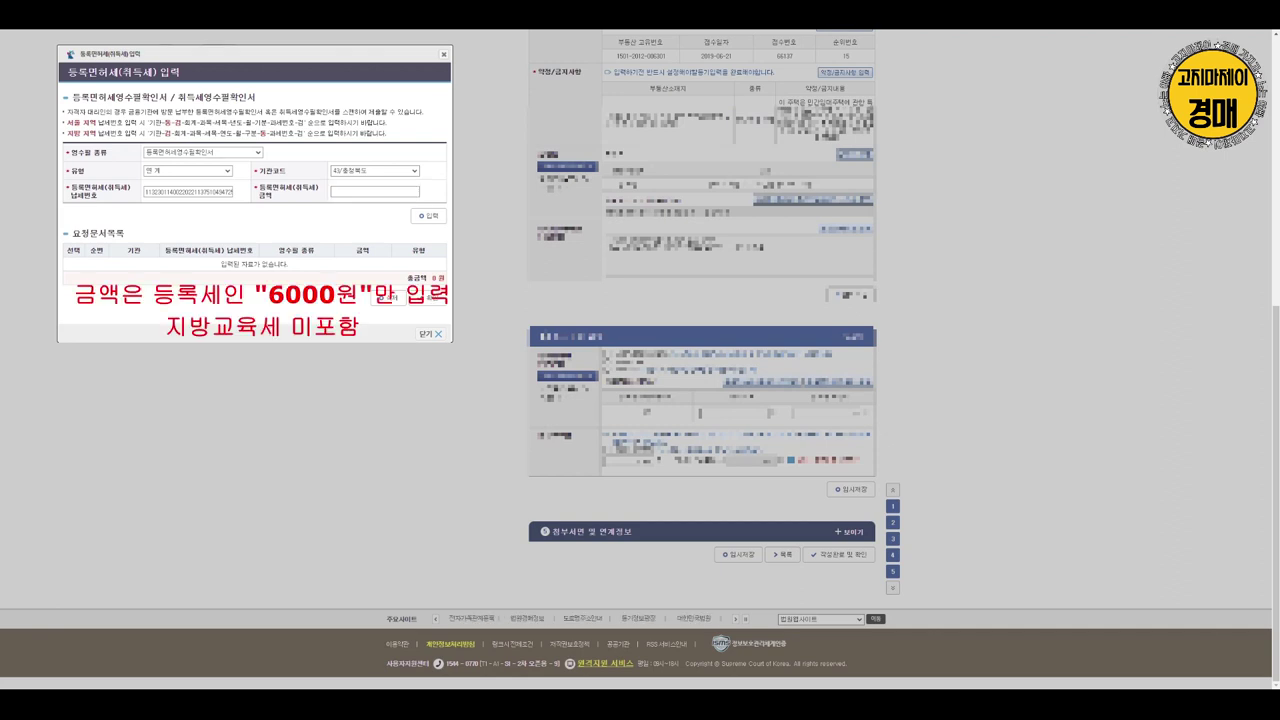
pyautogui.click(374, 191)
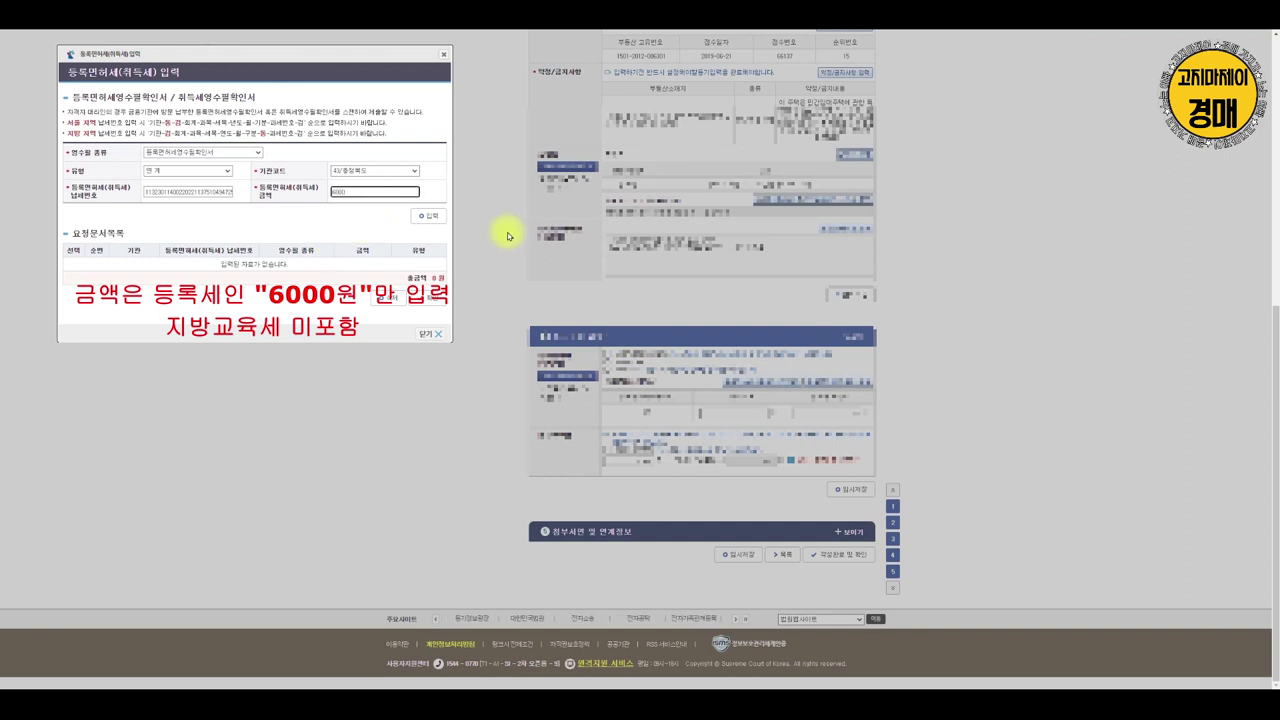
pyautogui.click(429, 215)
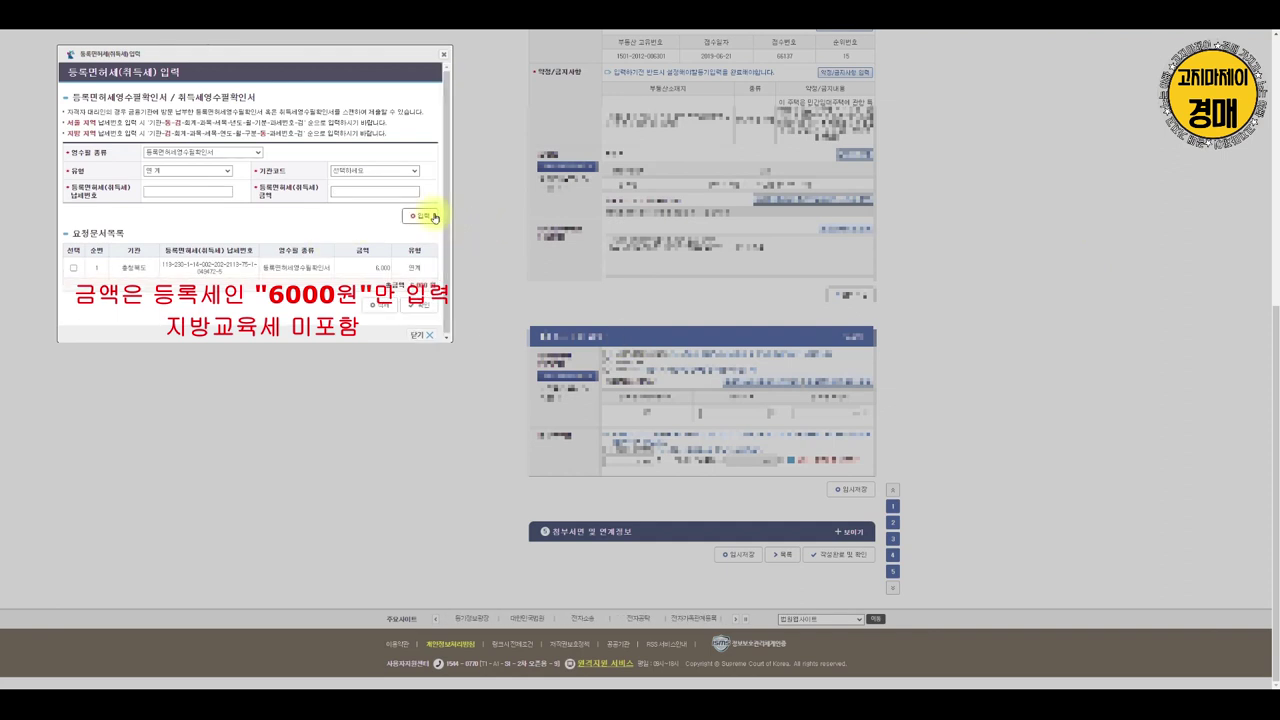
pyautogui.click(74, 267)
# Confirm the fees and open the 행정기관연계 정보 window from 첨부서면 및 연계정보
pyautogui.click(422, 306)
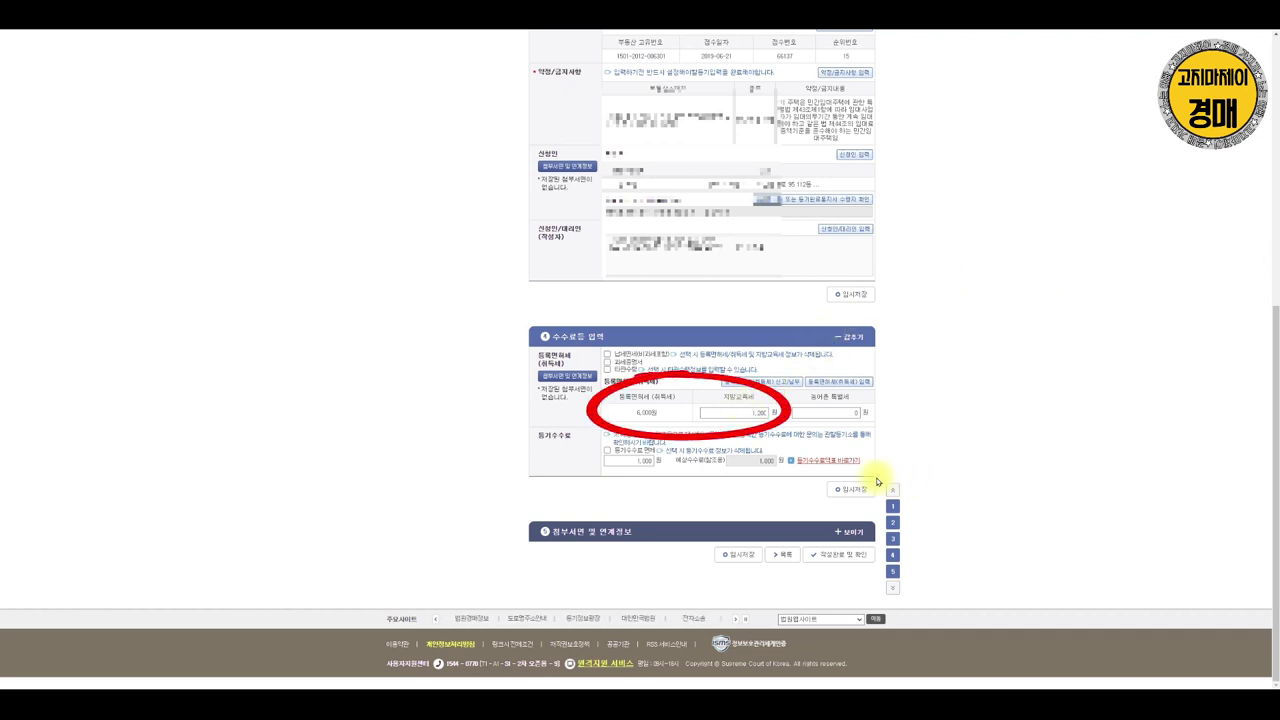
pyautogui.click(579, 376)
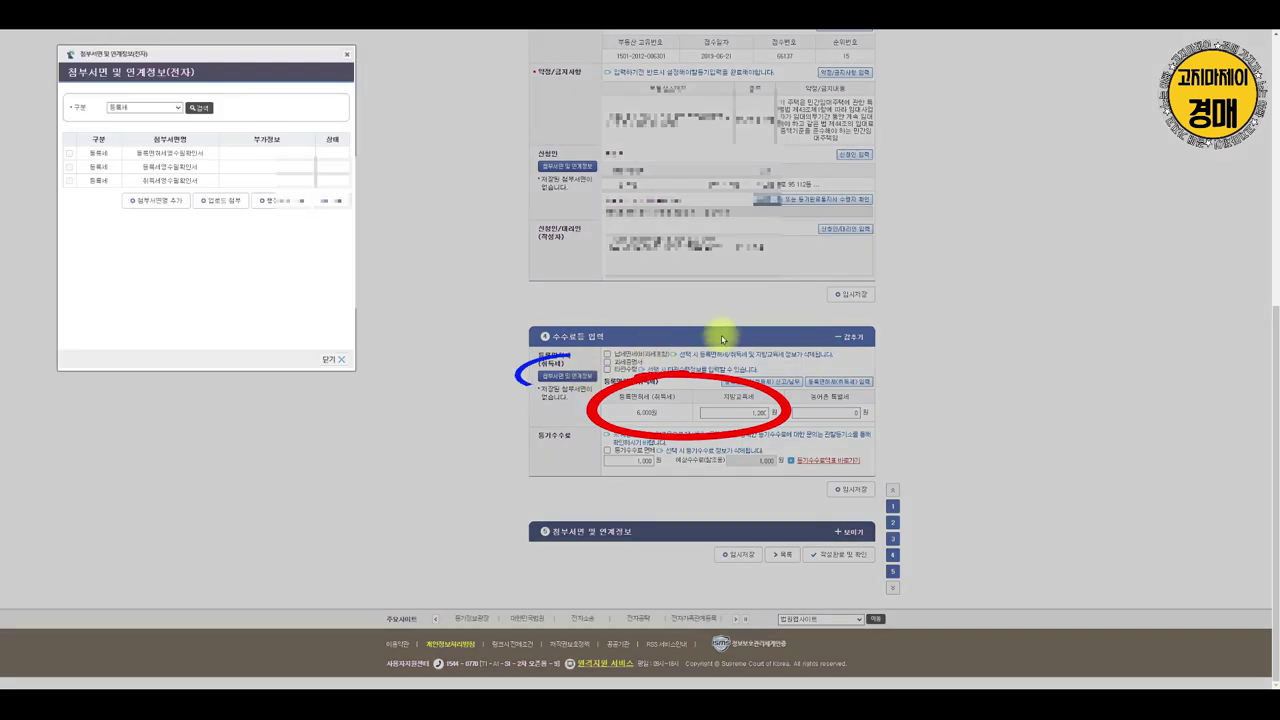
pyautogui.click(283, 206)
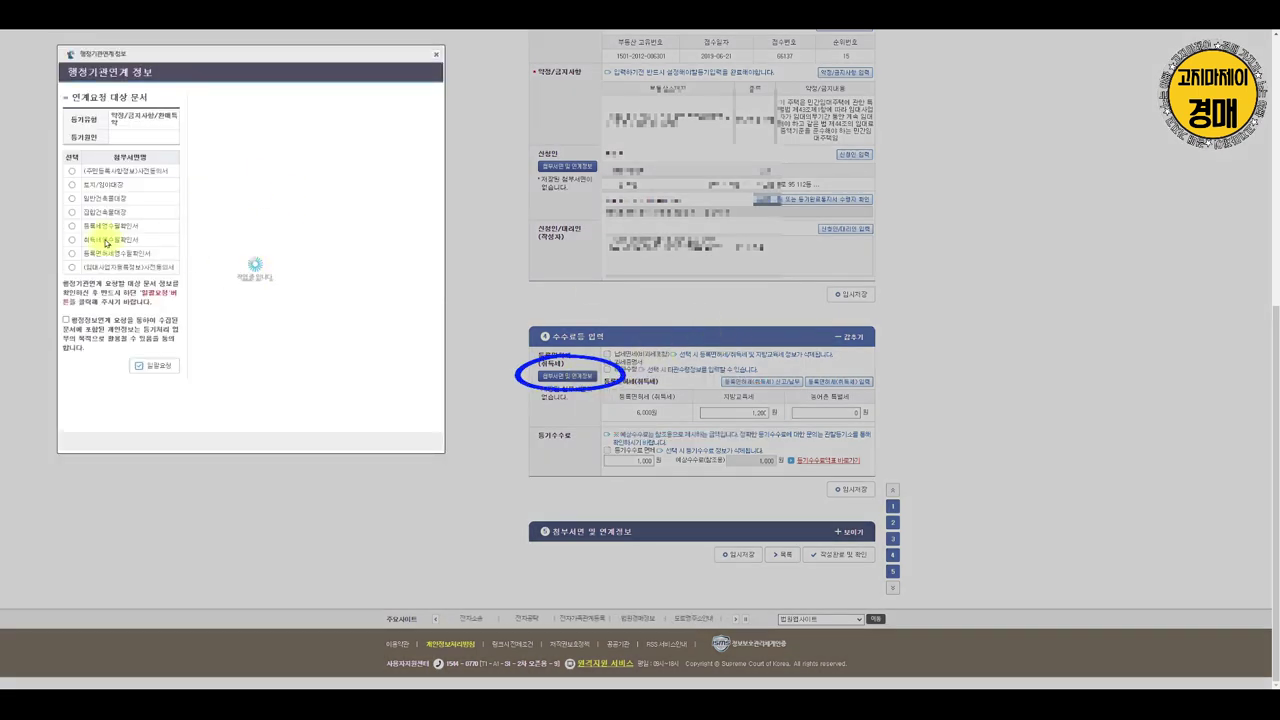
# Fill the 주민등록 pre-consent with the applicant's phone number, write it, and save it
pyautogui.click(70, 171)
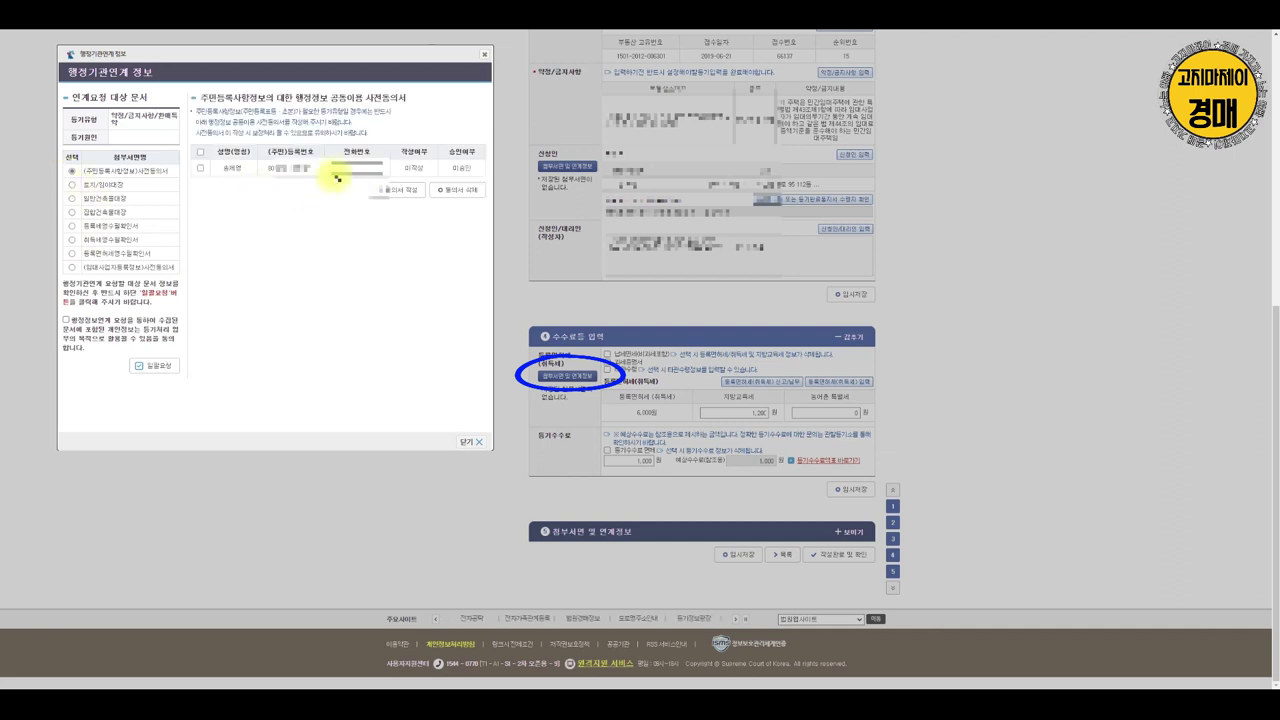
pyautogui.click(200, 170)
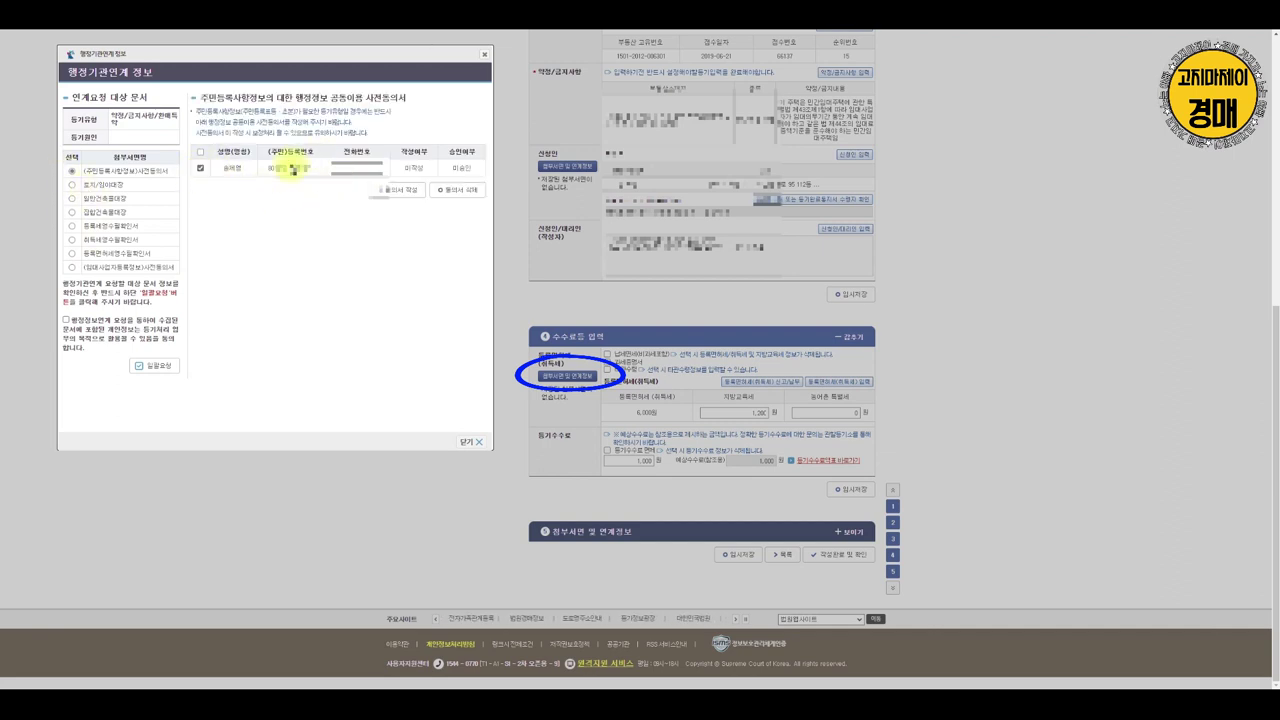
pyautogui.click(350, 166)
pyautogui.write('1')
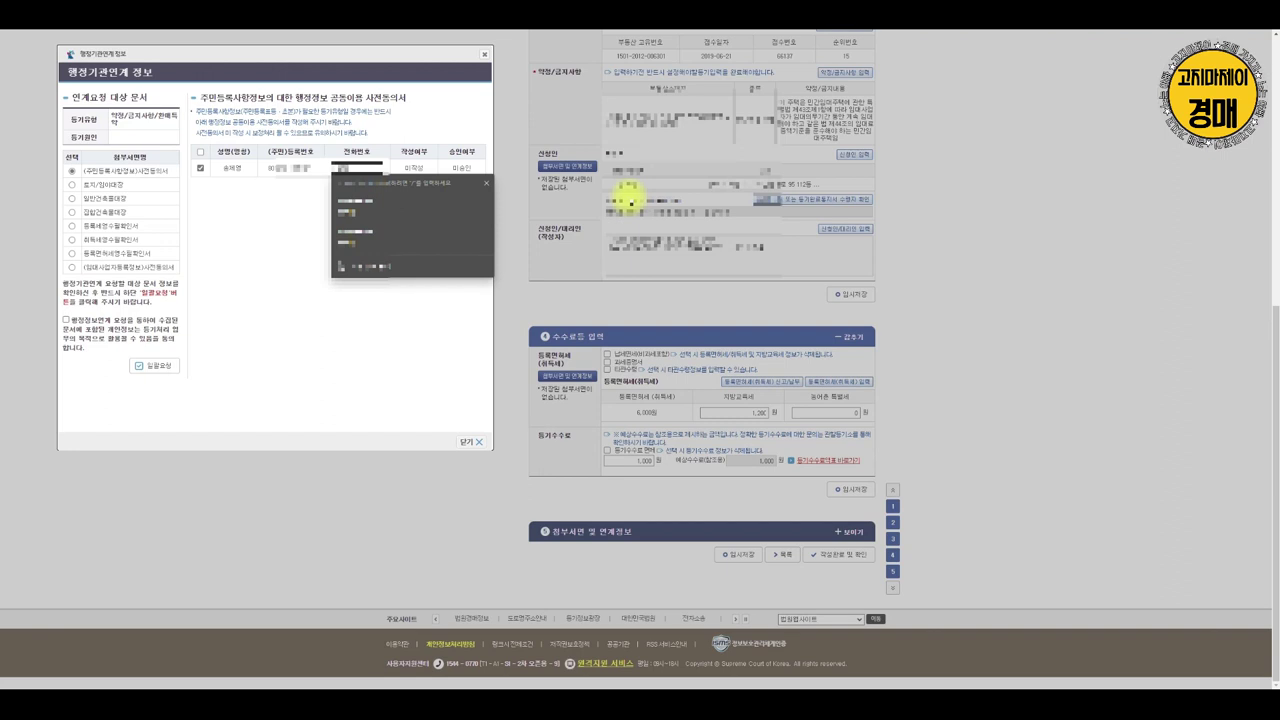
pyautogui.click(240, 246)
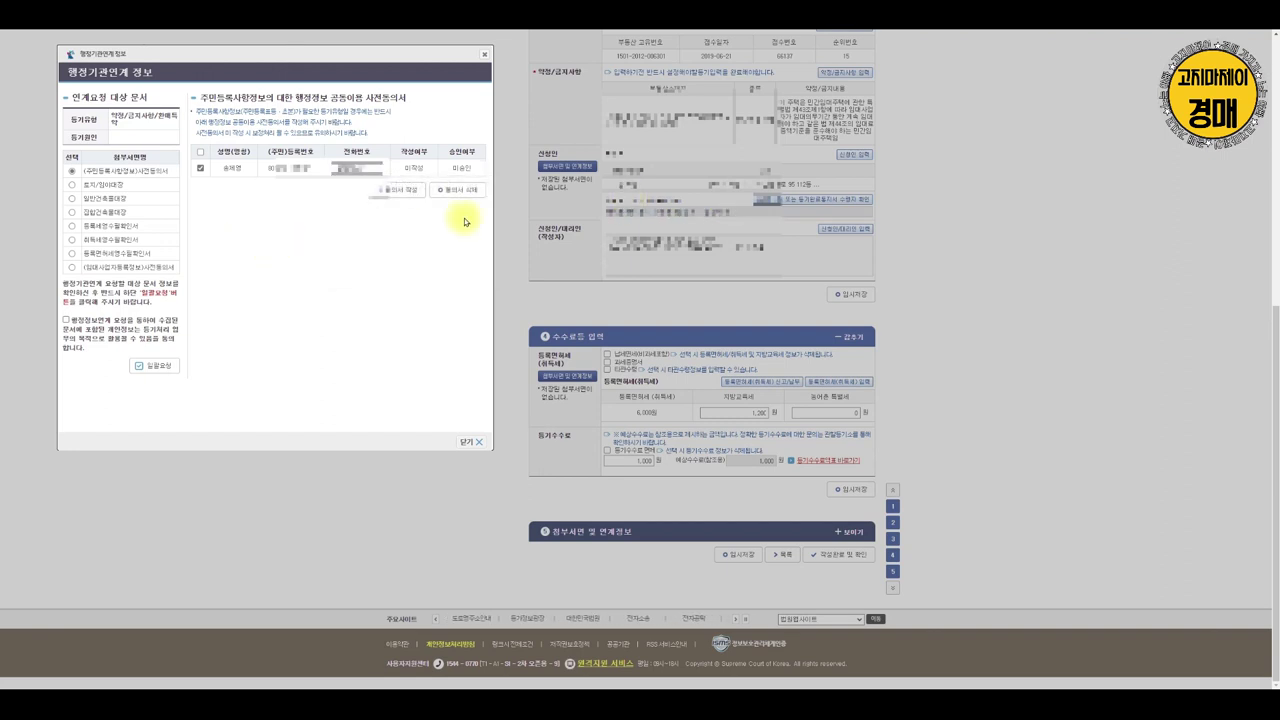
pyautogui.click(408, 189)
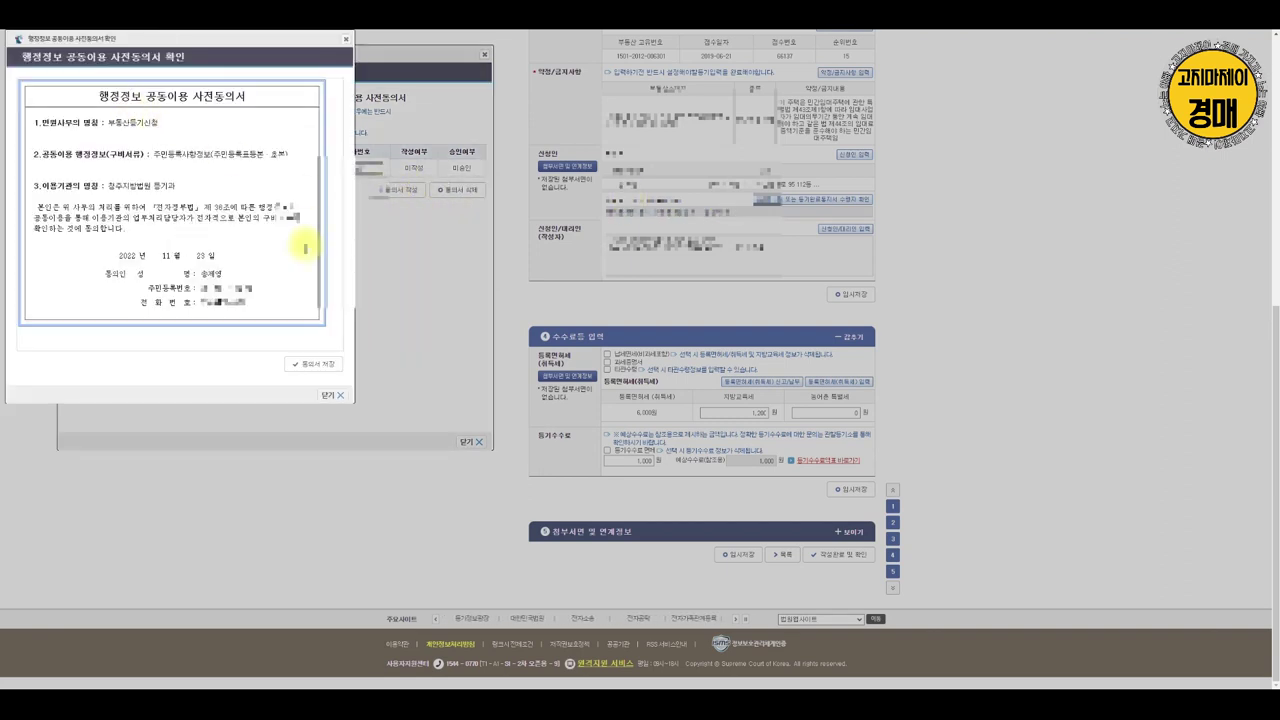
pyautogui.click(310, 364)
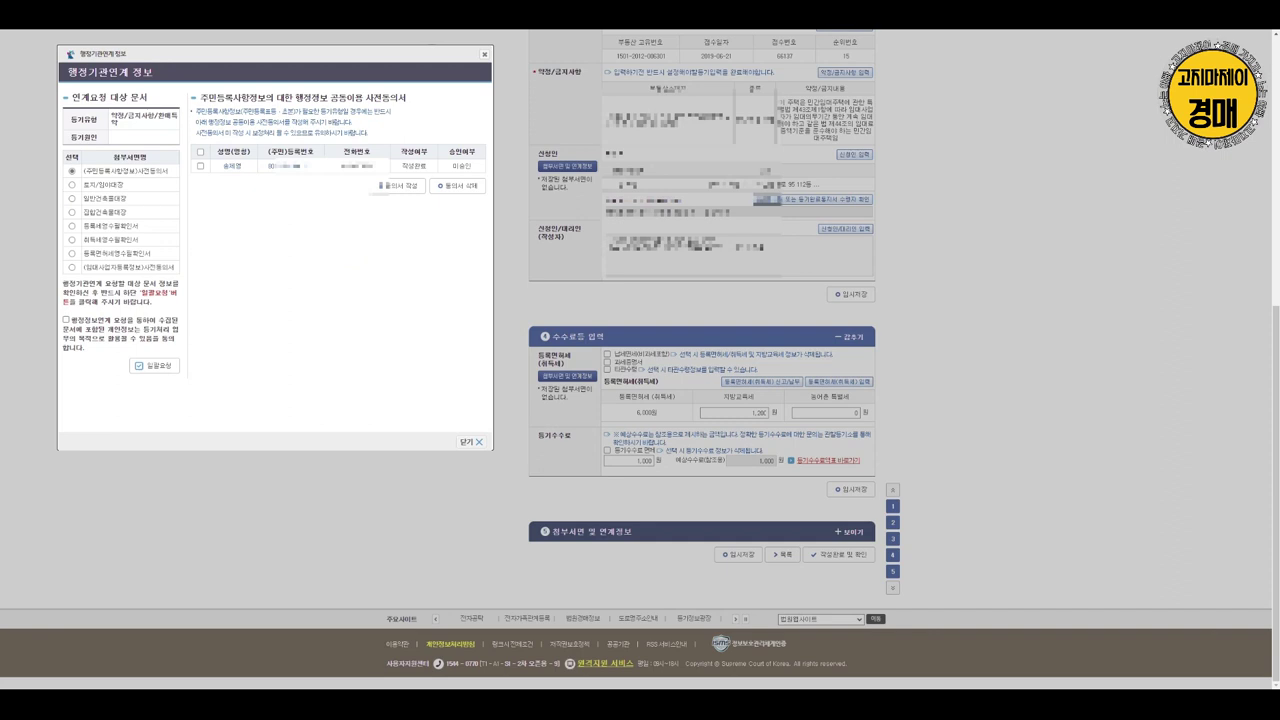
# Request both 일반건축물대장 entries, acknowledging the alert
pyautogui.click(72, 186)
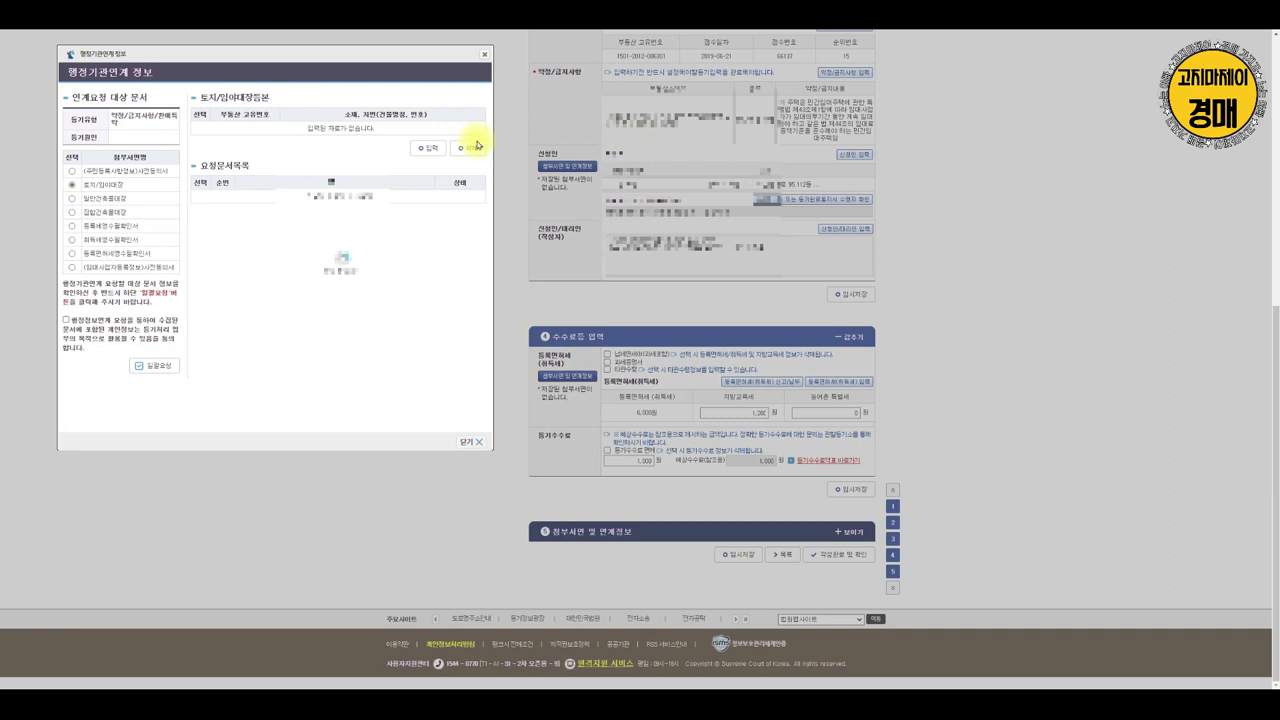
pyautogui.click(72, 199)
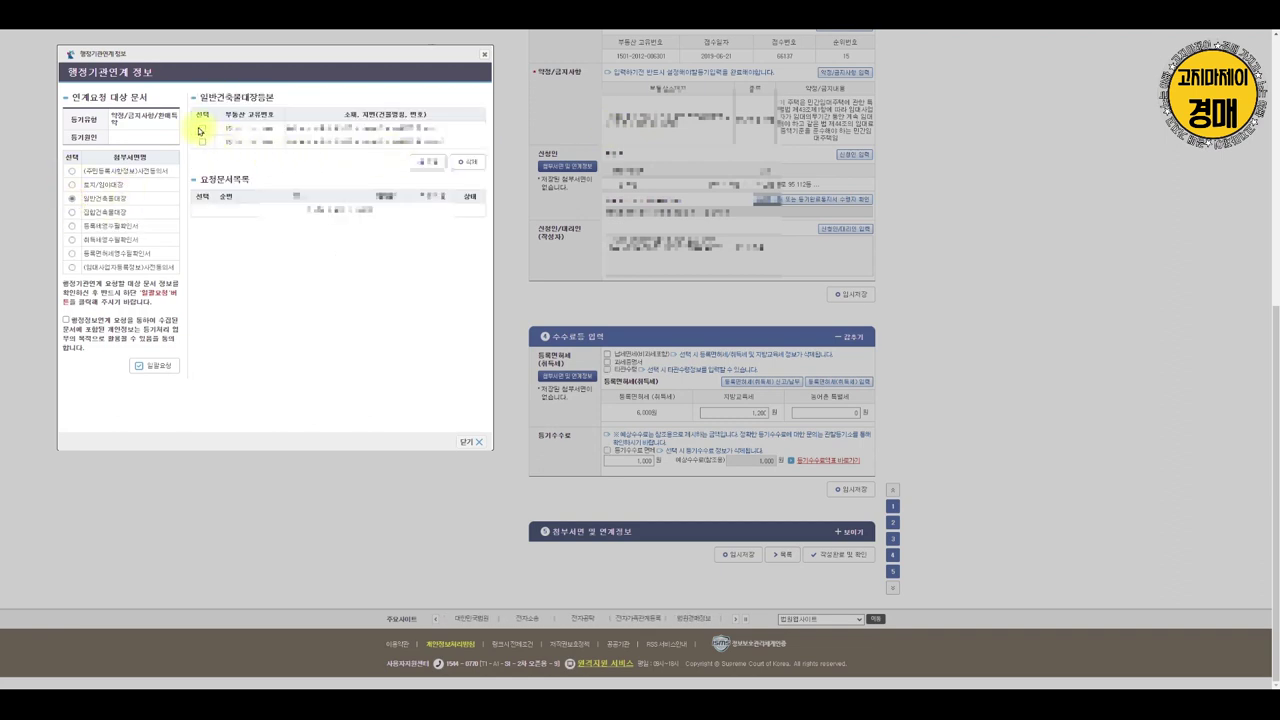
pyautogui.click(426, 162)
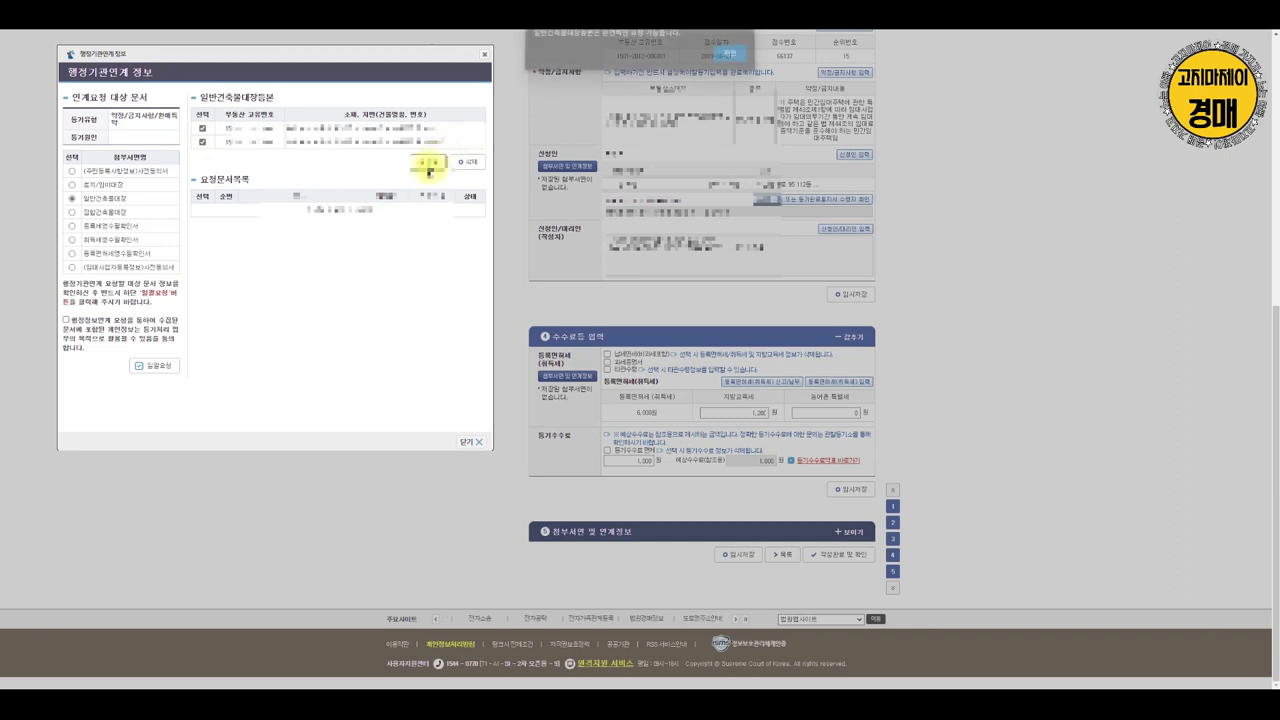
pyautogui.click(725, 60)
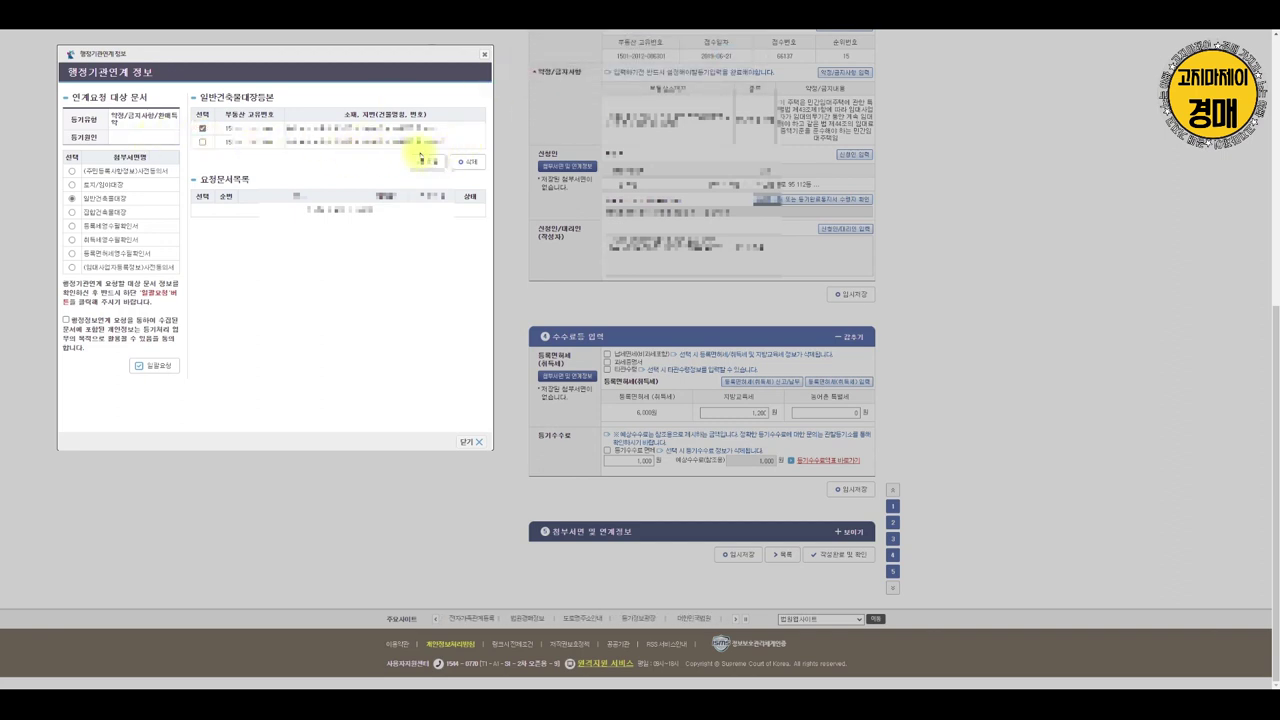
pyautogui.click(426, 162)
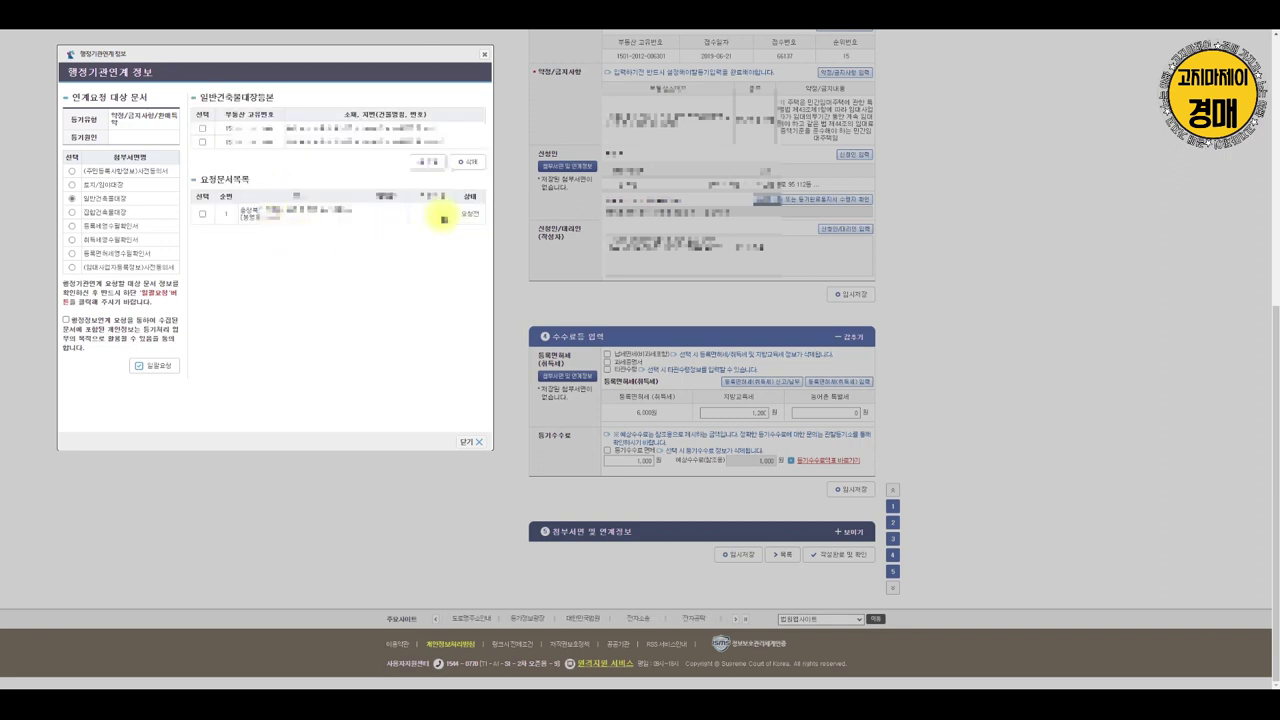
pyautogui.click(202, 142)
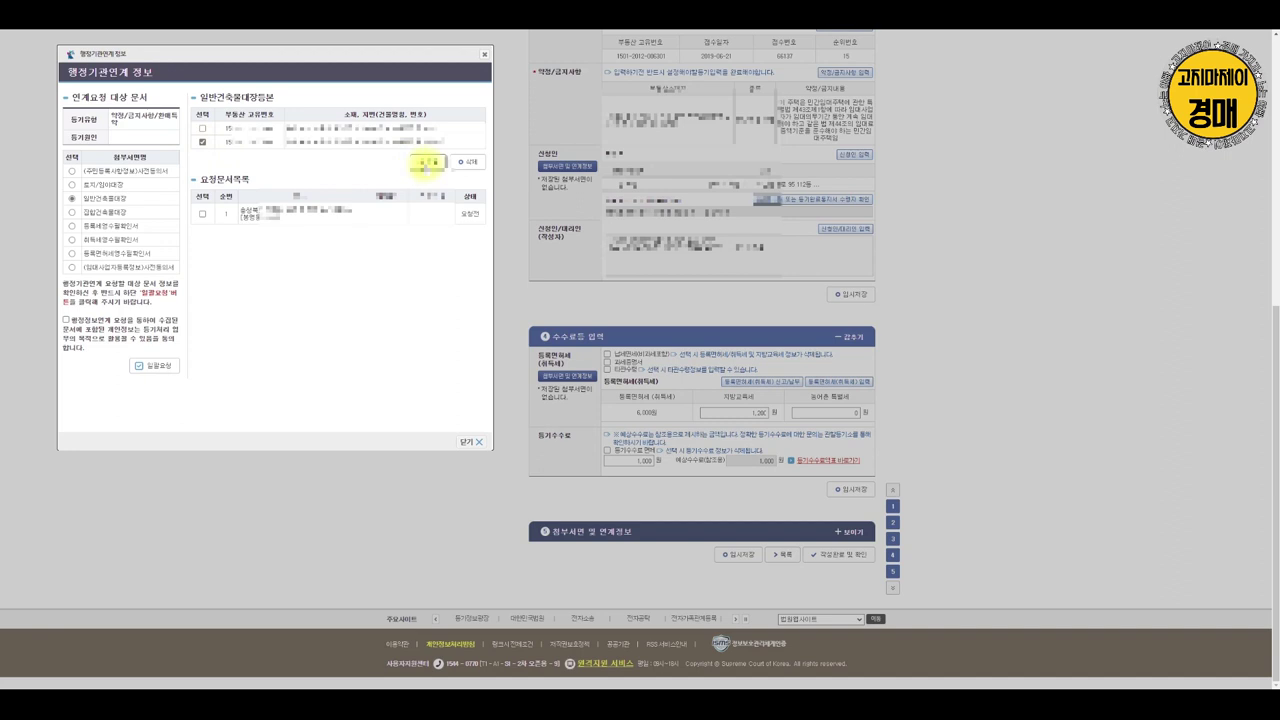
pyautogui.click(427, 164)
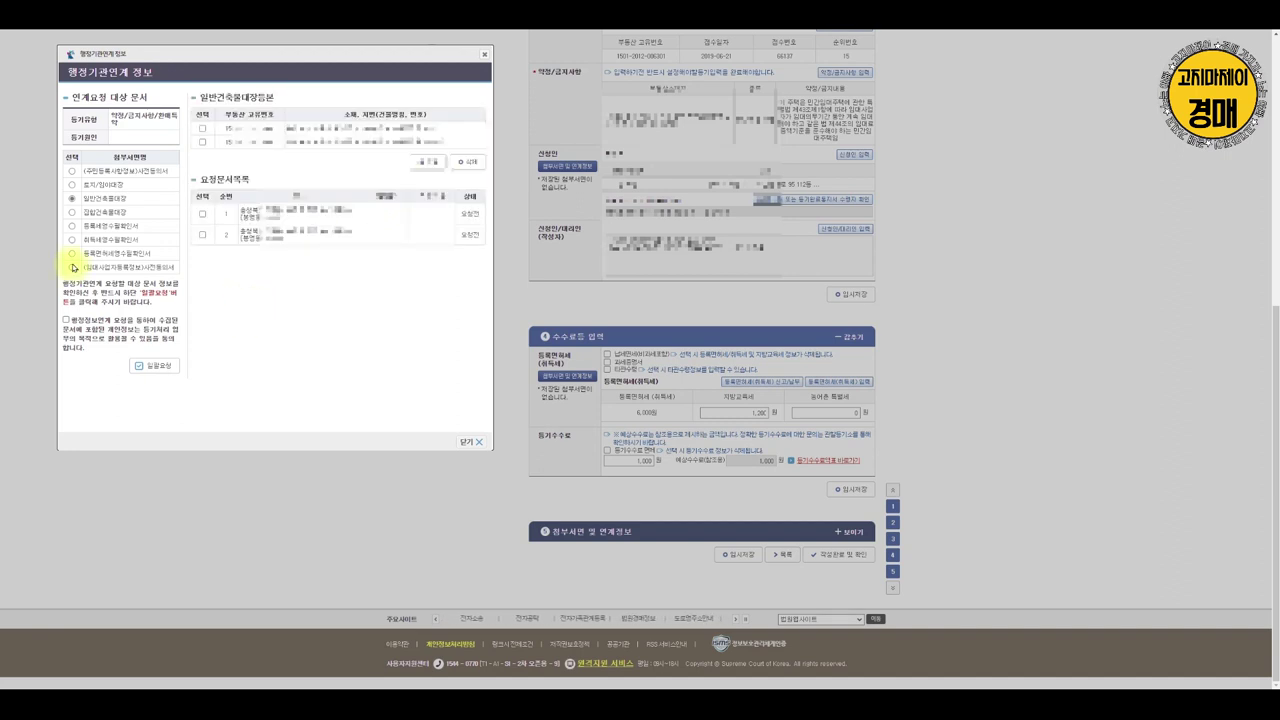
# Open the (임대사업자등록정보)사전동의서 form and begin the registration-number entry
pyautogui.click(73, 213)
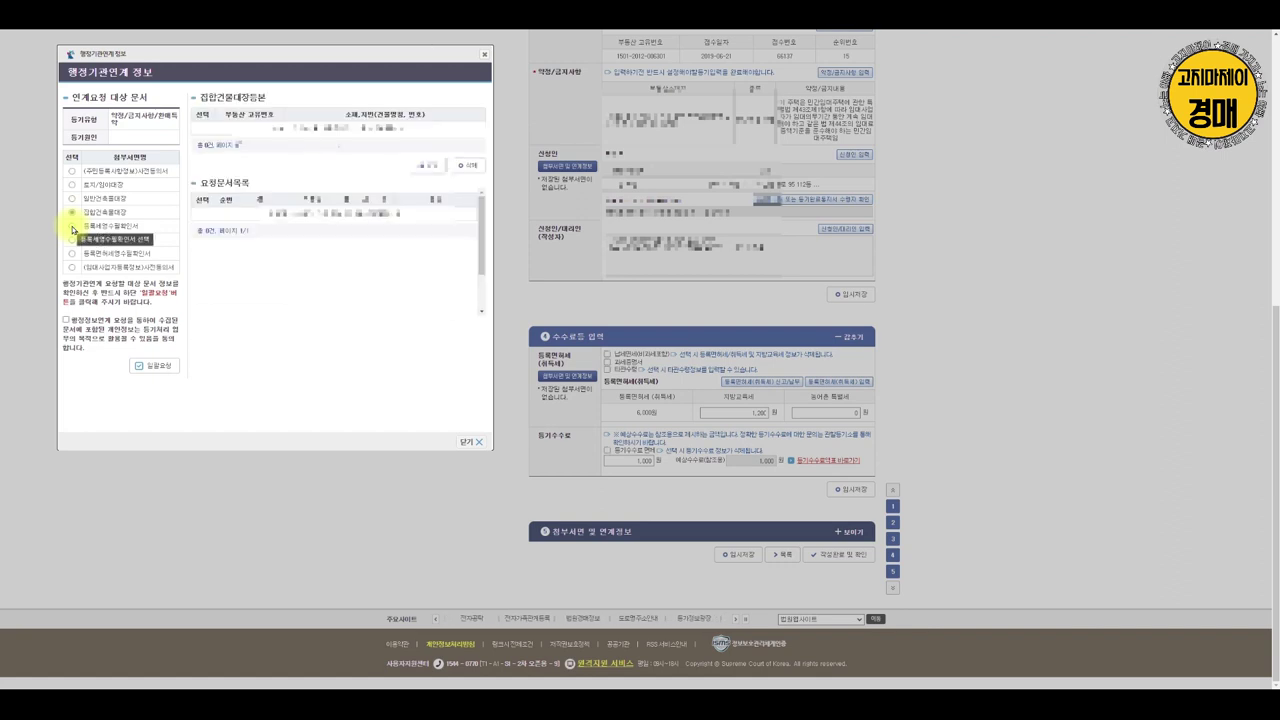
pyautogui.click(71, 226)
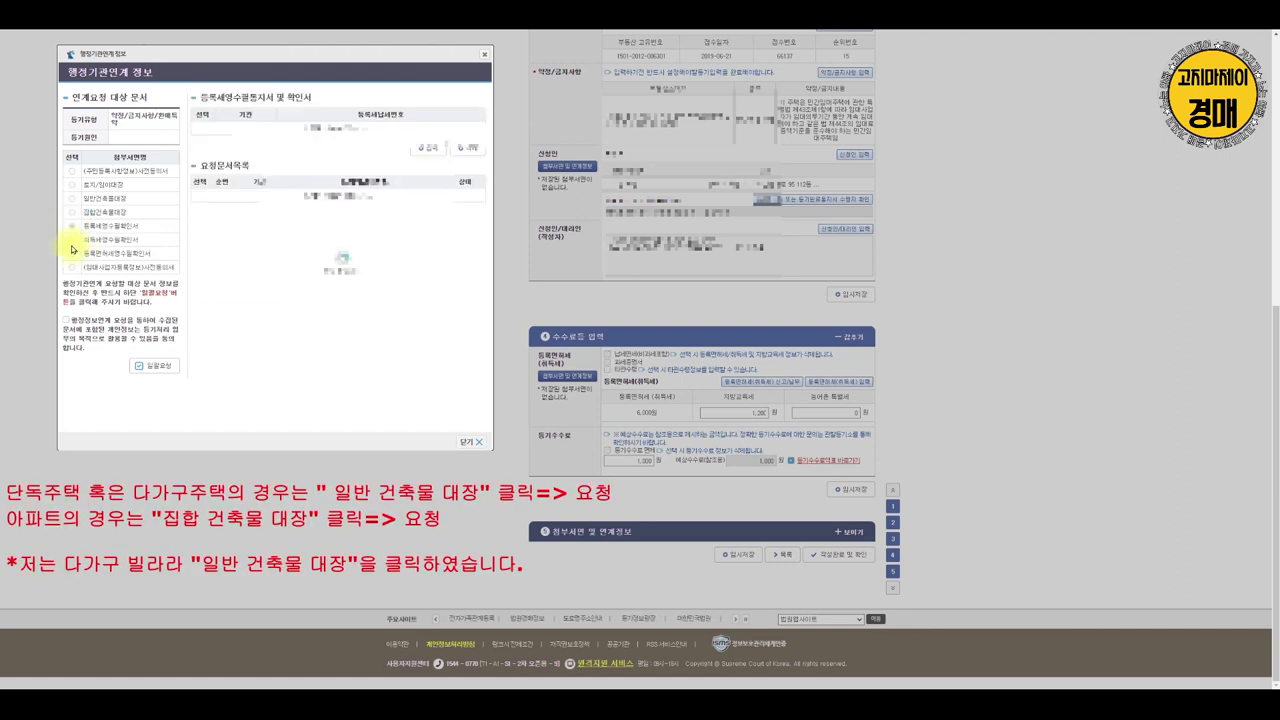
pyautogui.click(71, 240)
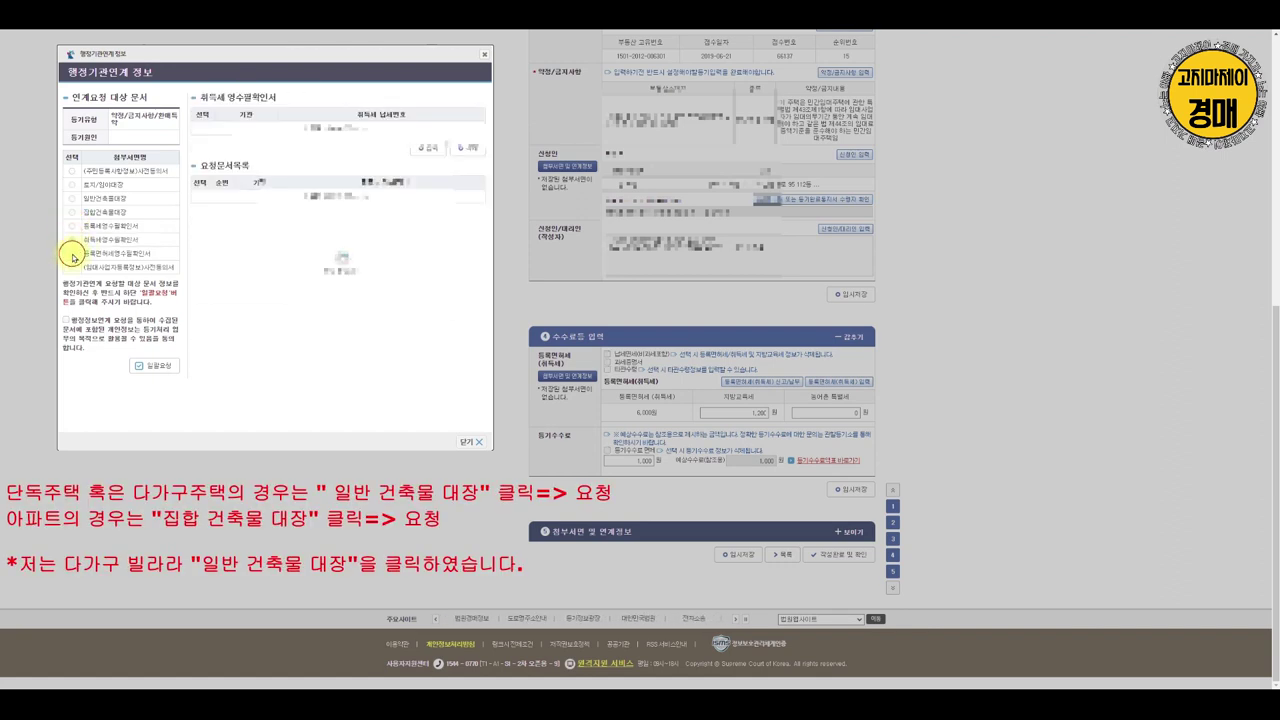
pyautogui.click(72, 255)
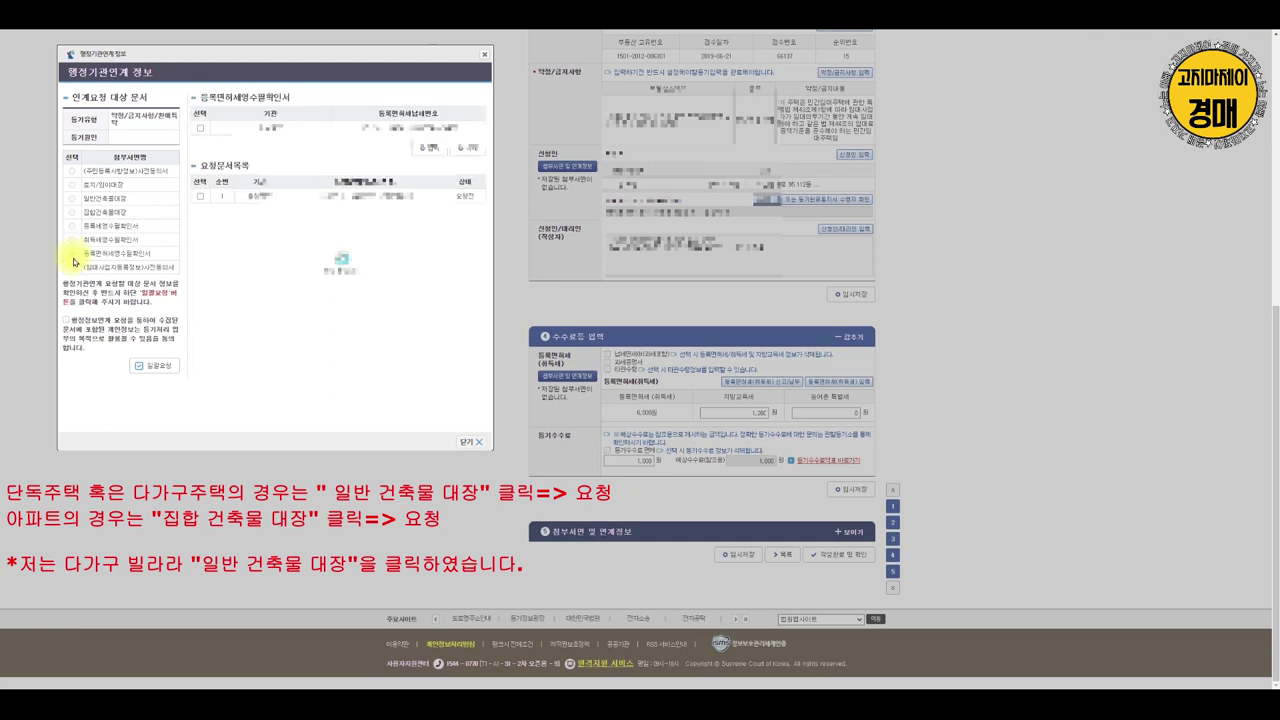
pyautogui.click(71, 267)
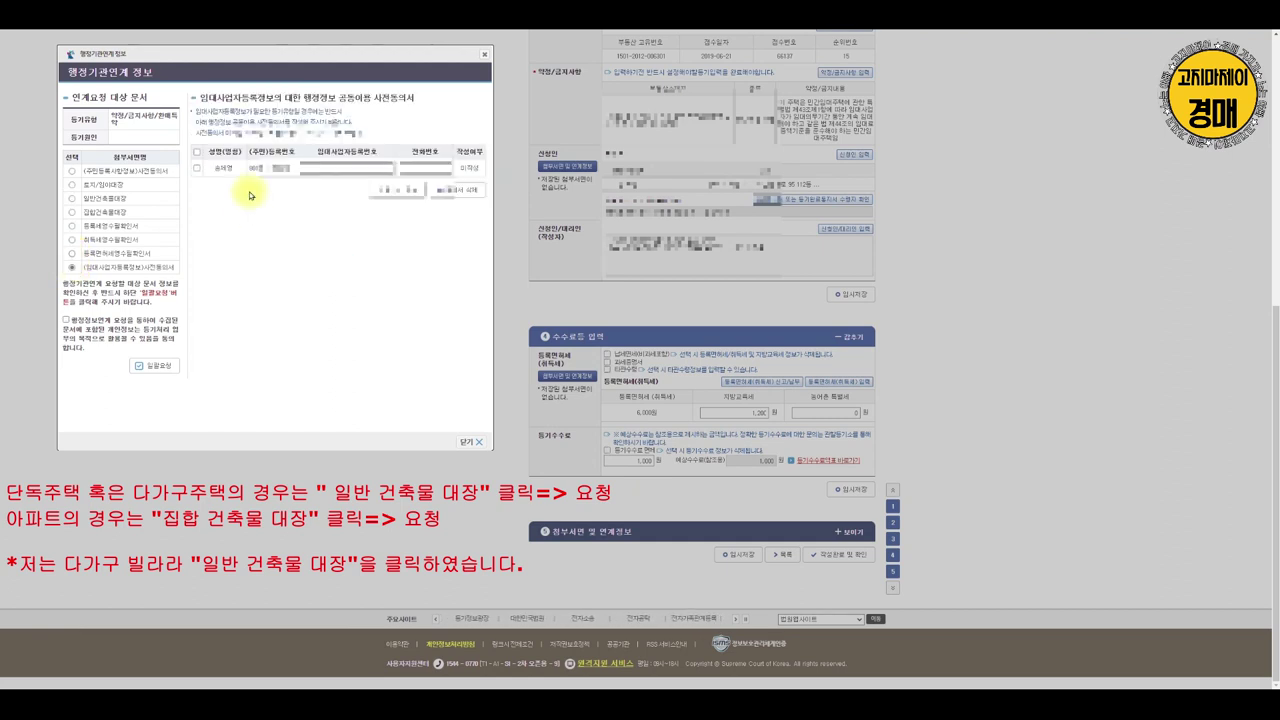
pyautogui.click(353, 168)
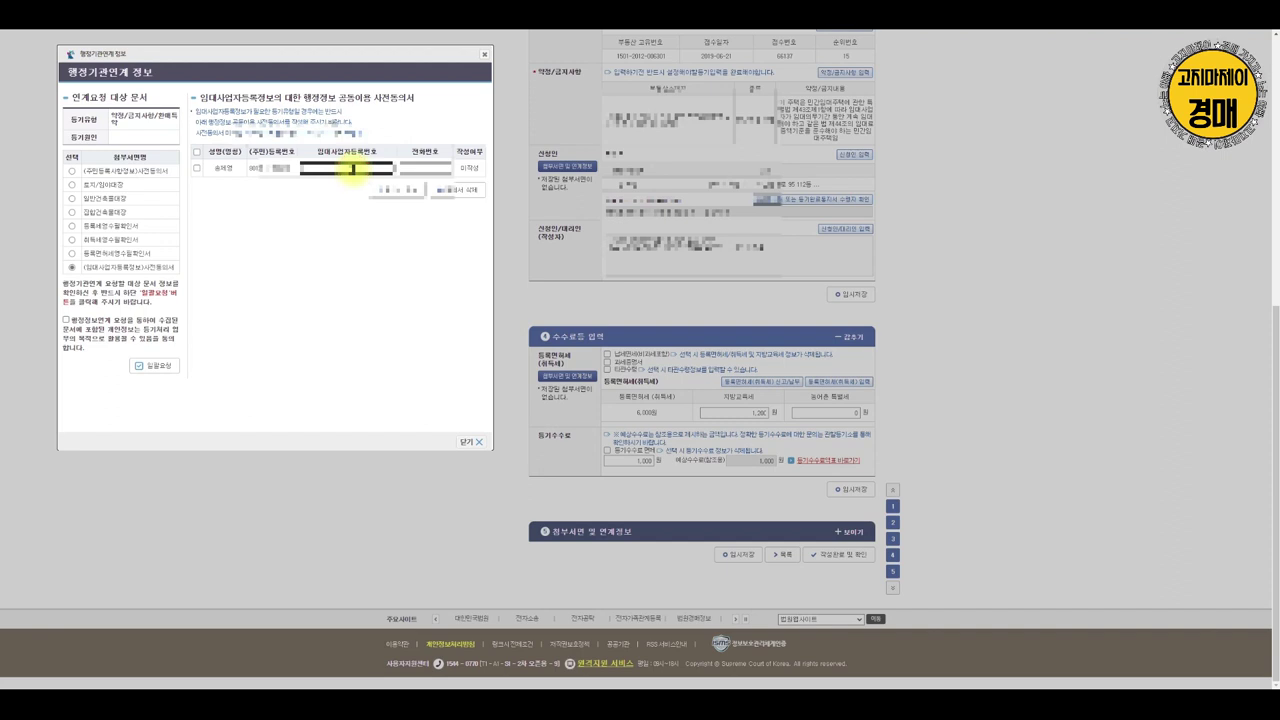